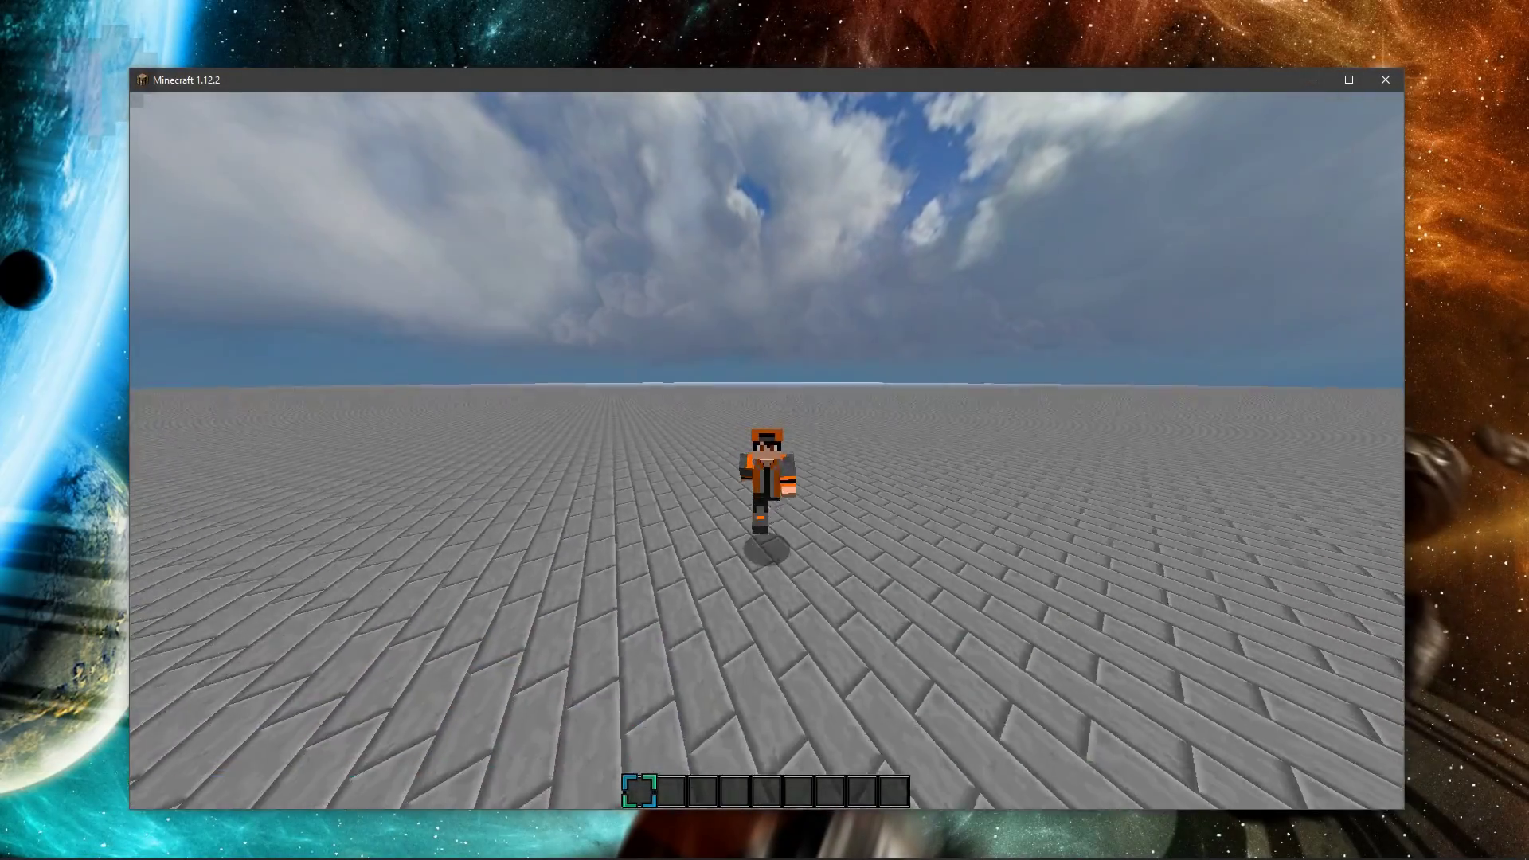
{"action": "key", "text": "w"}
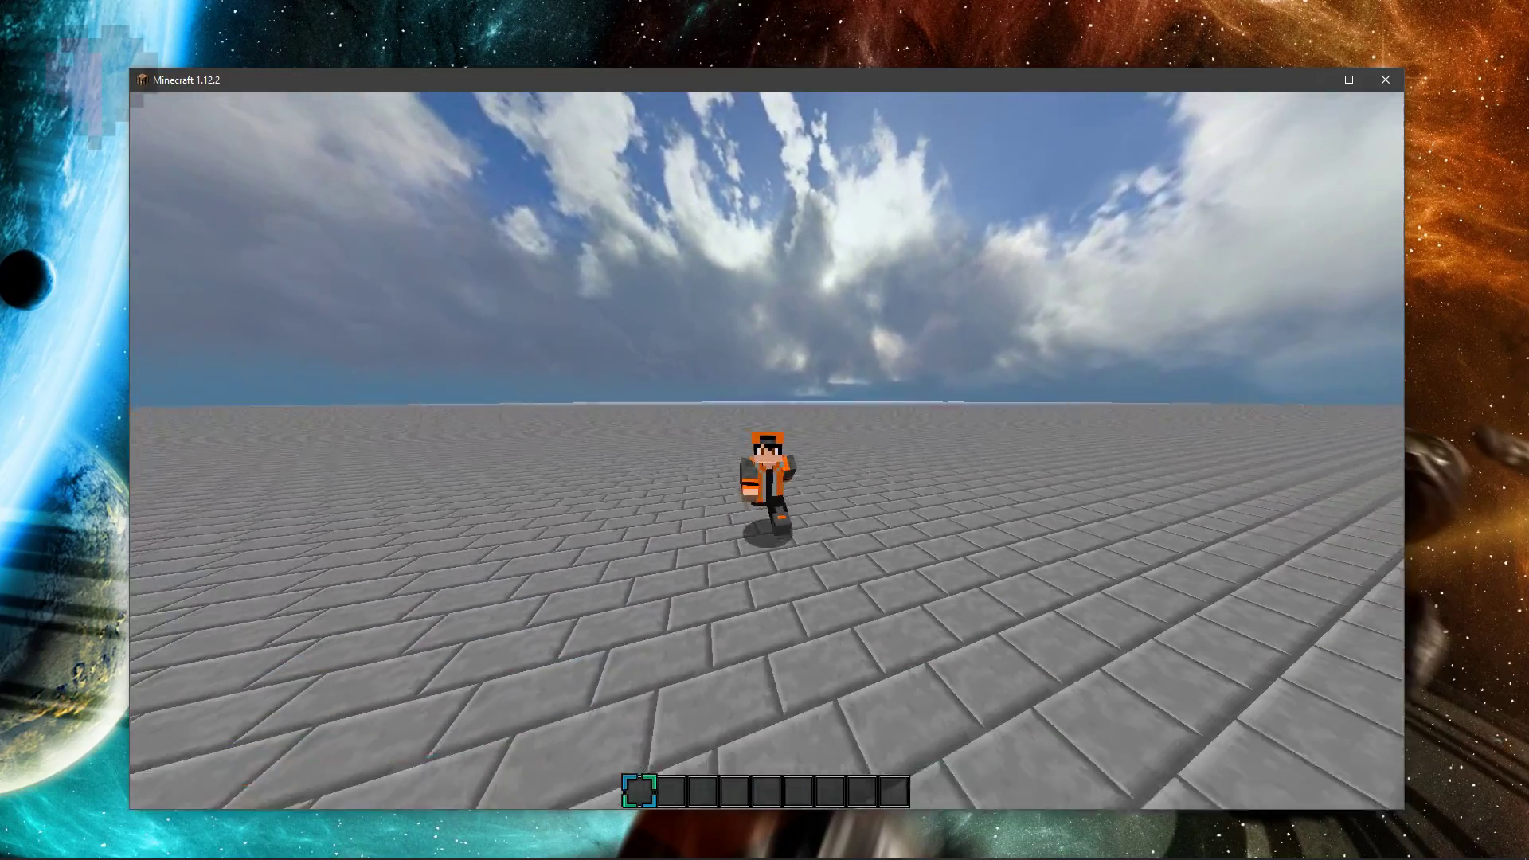
{"action": "key", "text": "w"}
{"action": "key", "text": "space"}
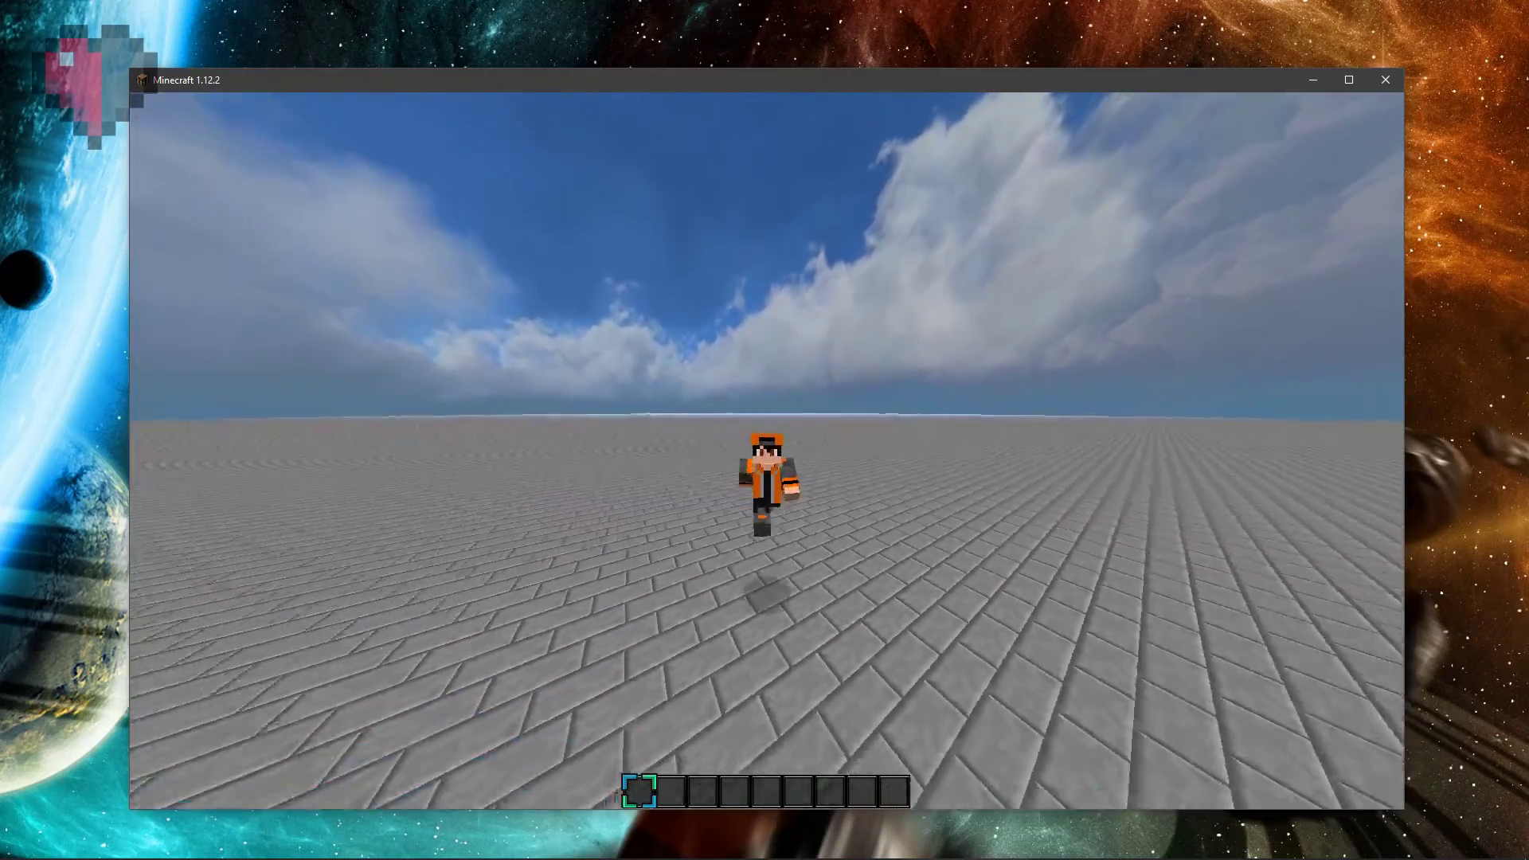
{"action": "key", "text": "w"}
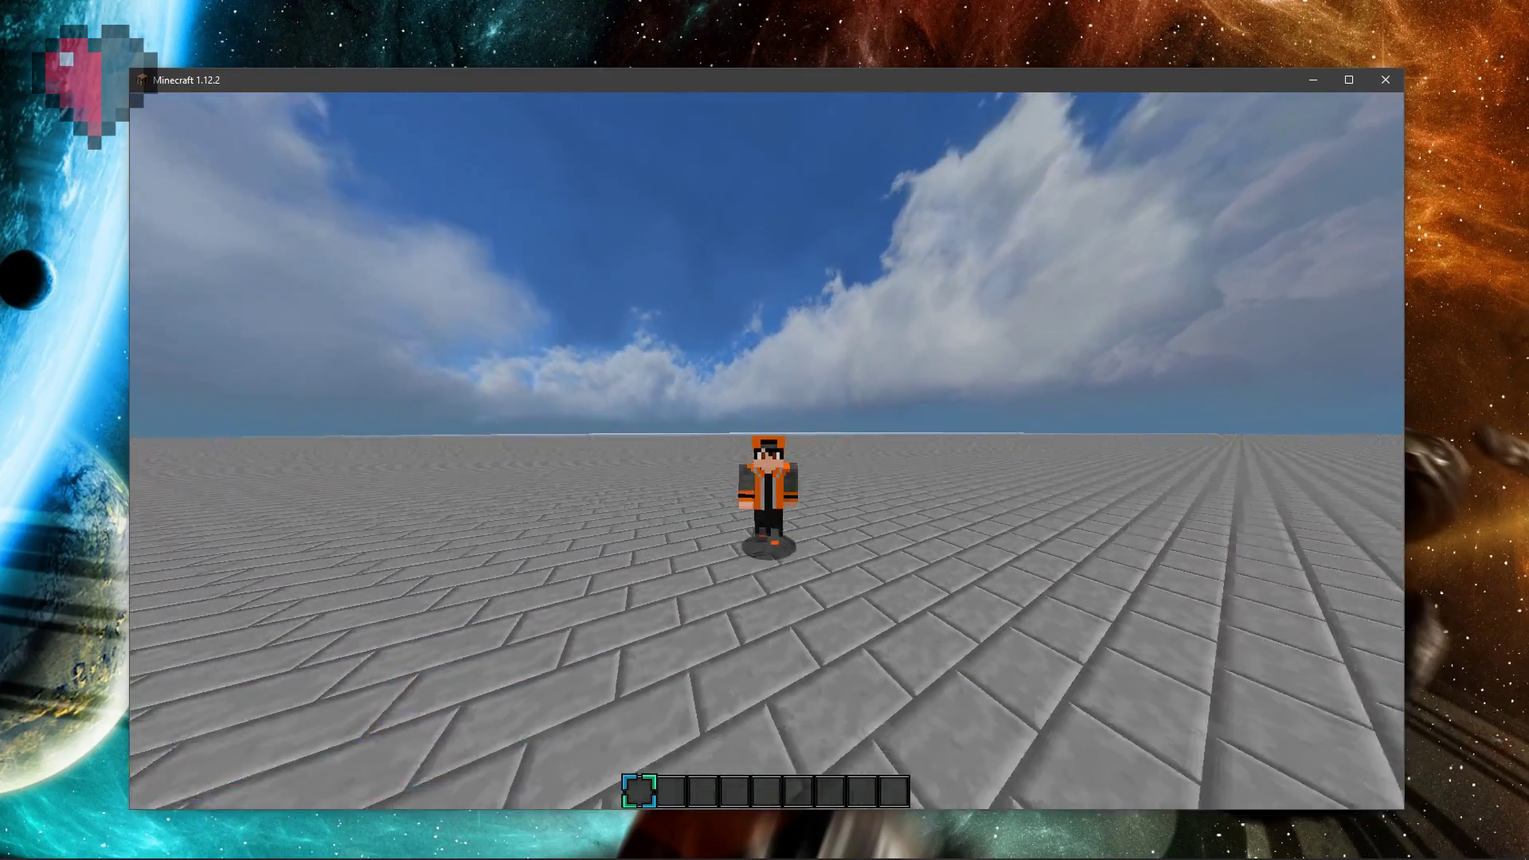
{"action": "key", "text": "space"}
{"action": "key", "text": "space"}
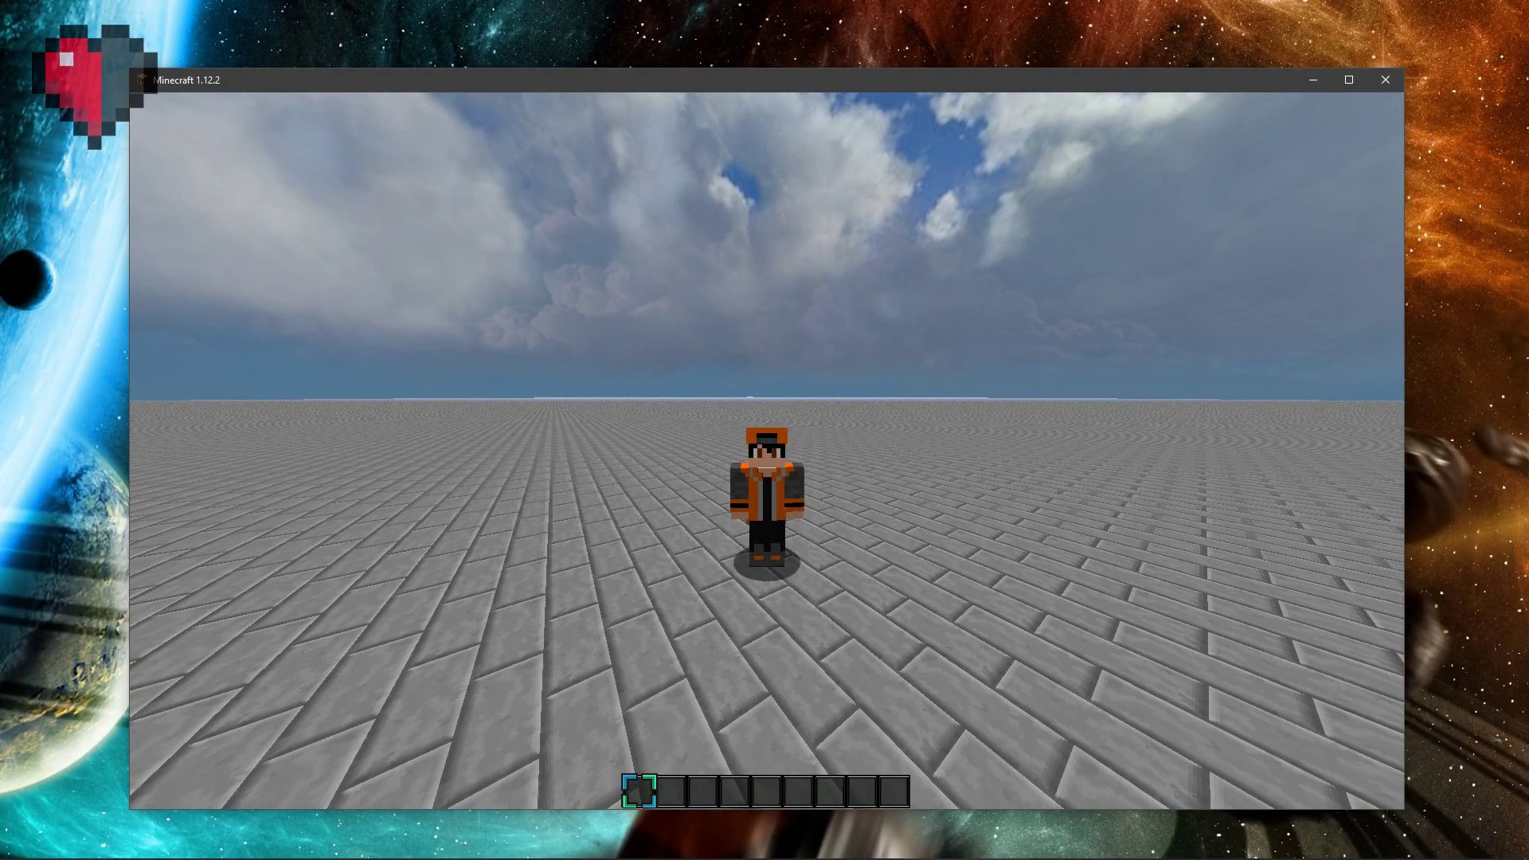
{"action": "key", "text": "w"}
{"action": "key", "text": "space"}
{"action": "key", "text": "space"}
{"action": "key", "text": "space"}
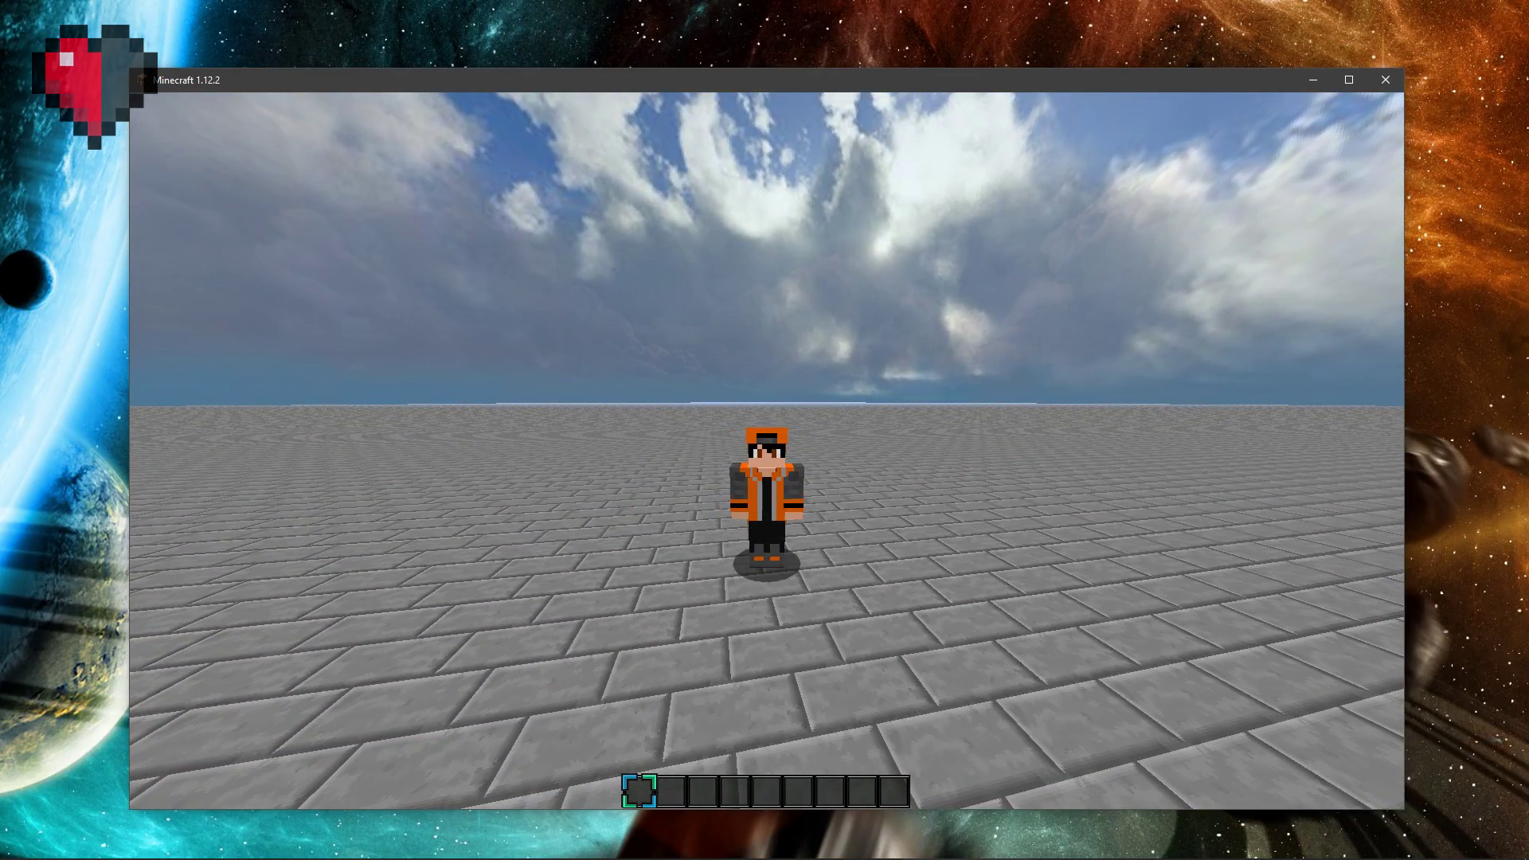
{"action": "key", "text": "w"}
{"action": "key", "text": "space"}
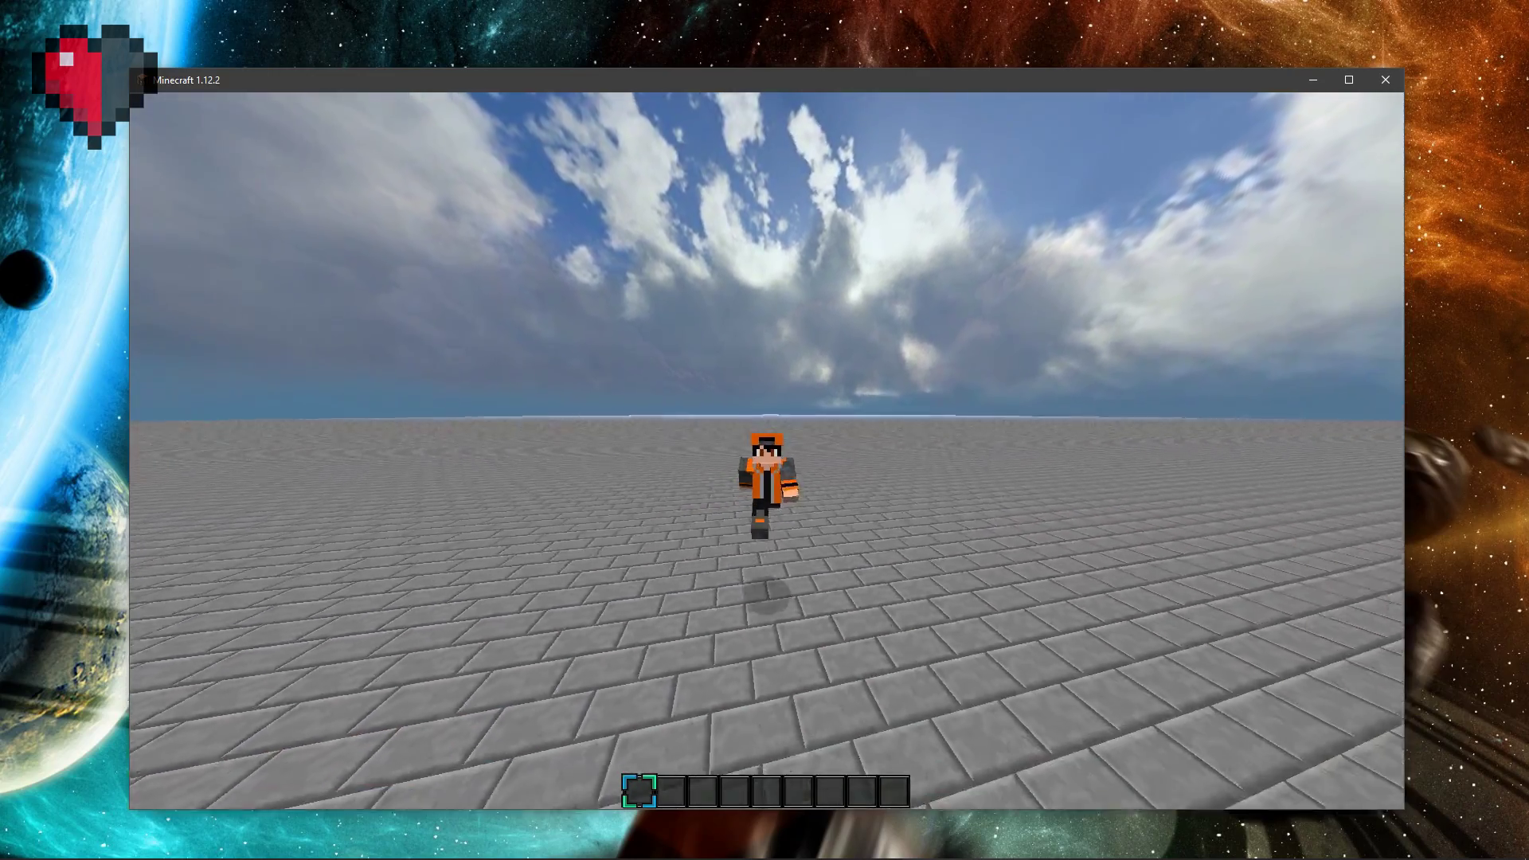
{"action": "key", "text": "space"}
{"action": "key", "text": "space"}
{"action": "key", "text": "space"}
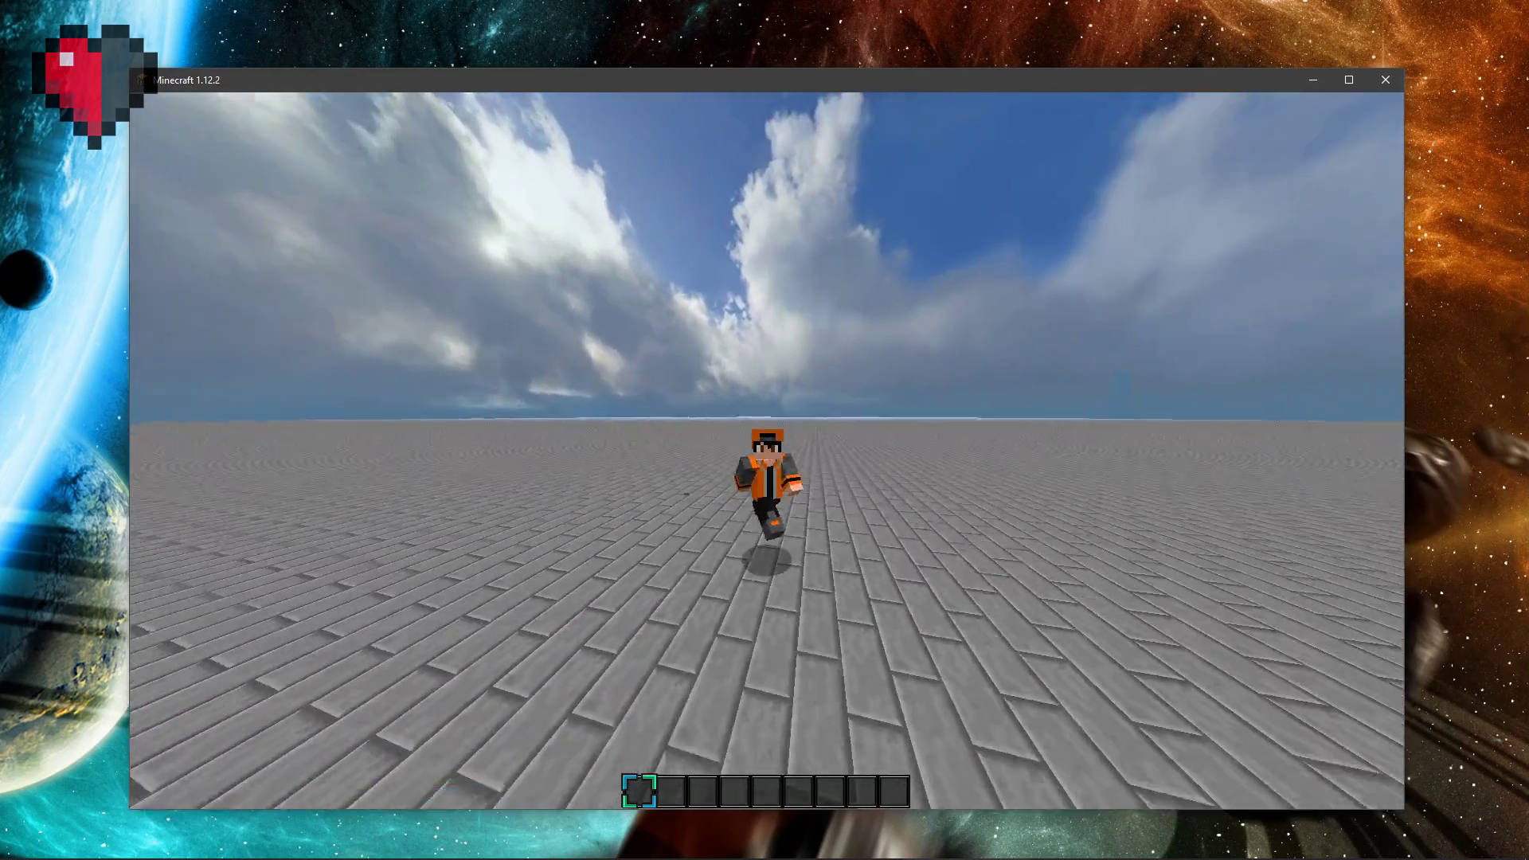
{"action": "key", "text": "space"}
{"action": "key", "text": "space"}
{"action": "key", "text": "space"}
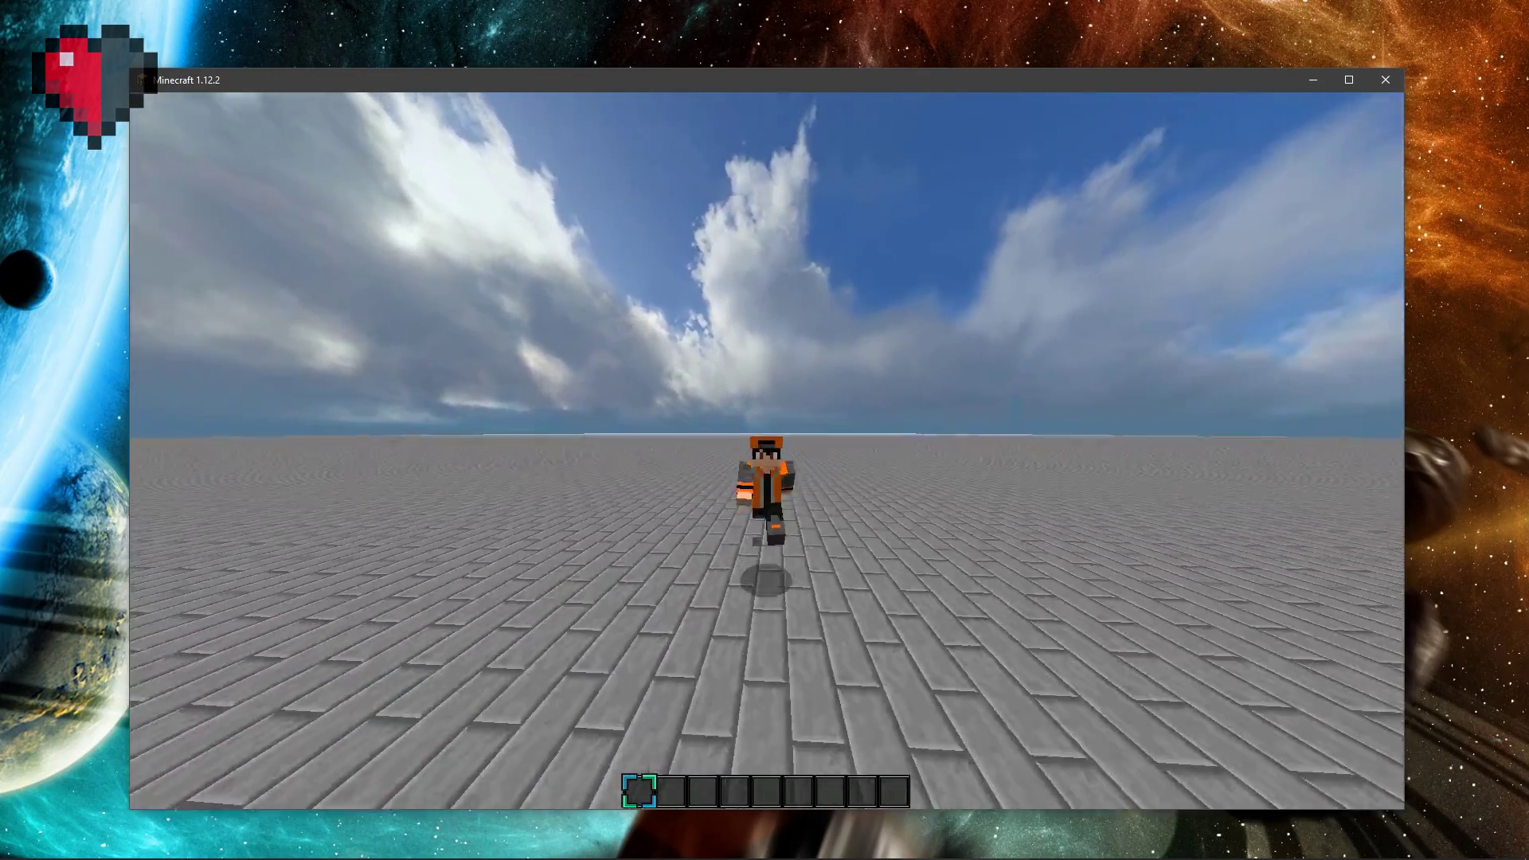
{"action": "key", "text": "space"}
{"action": "key", "text": "space"}
{"action": "key", "text": "space"}
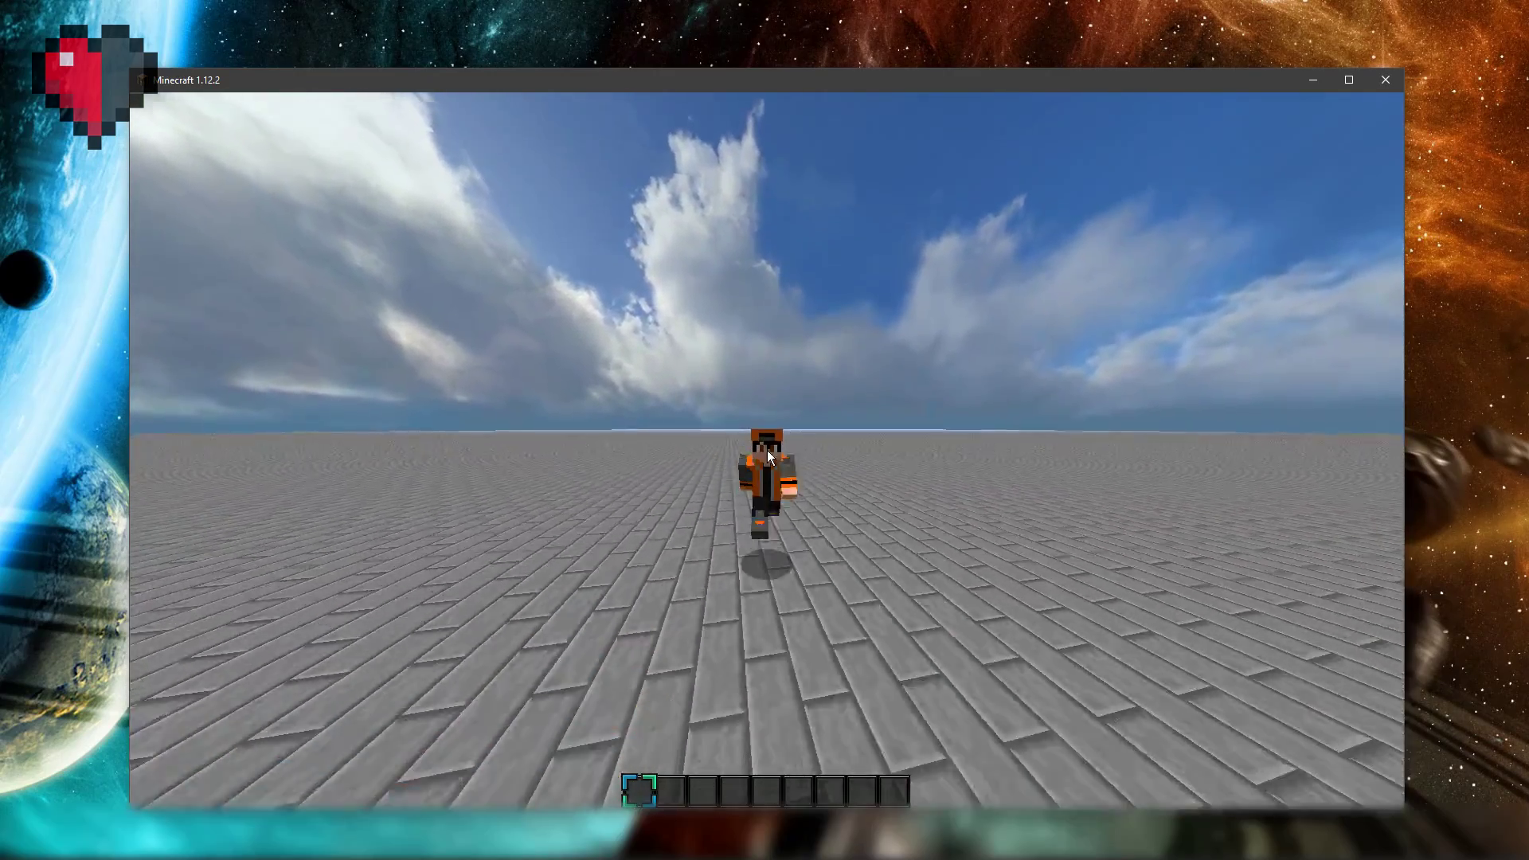
Step: Switch to the browser's Health Changer page and examine the Health field and the generated command
{"action": "key", "text": "e"}
{"action": "left_click", "coordinate": [873, 841]}
{"action": "left_click", "coordinate": [884, 787]}
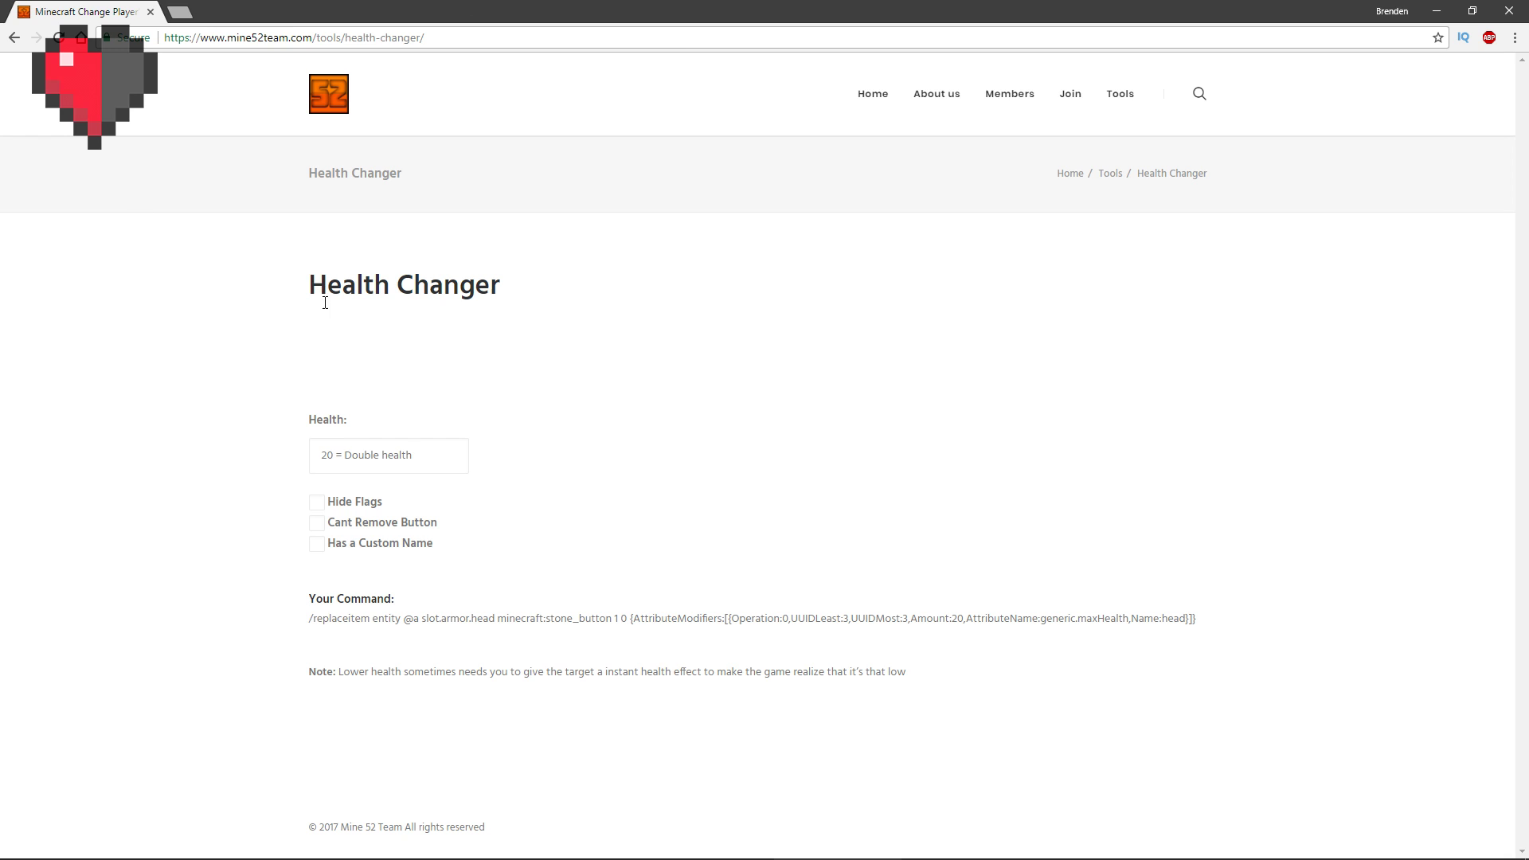
{"action": "left_click", "coordinate": [323, 458]}
{"action": "left_click_drag", "start_coordinate": [320, 641], "coordinate": [1211, 625]}
{"action": "left_click", "coordinate": [1154, 605]}
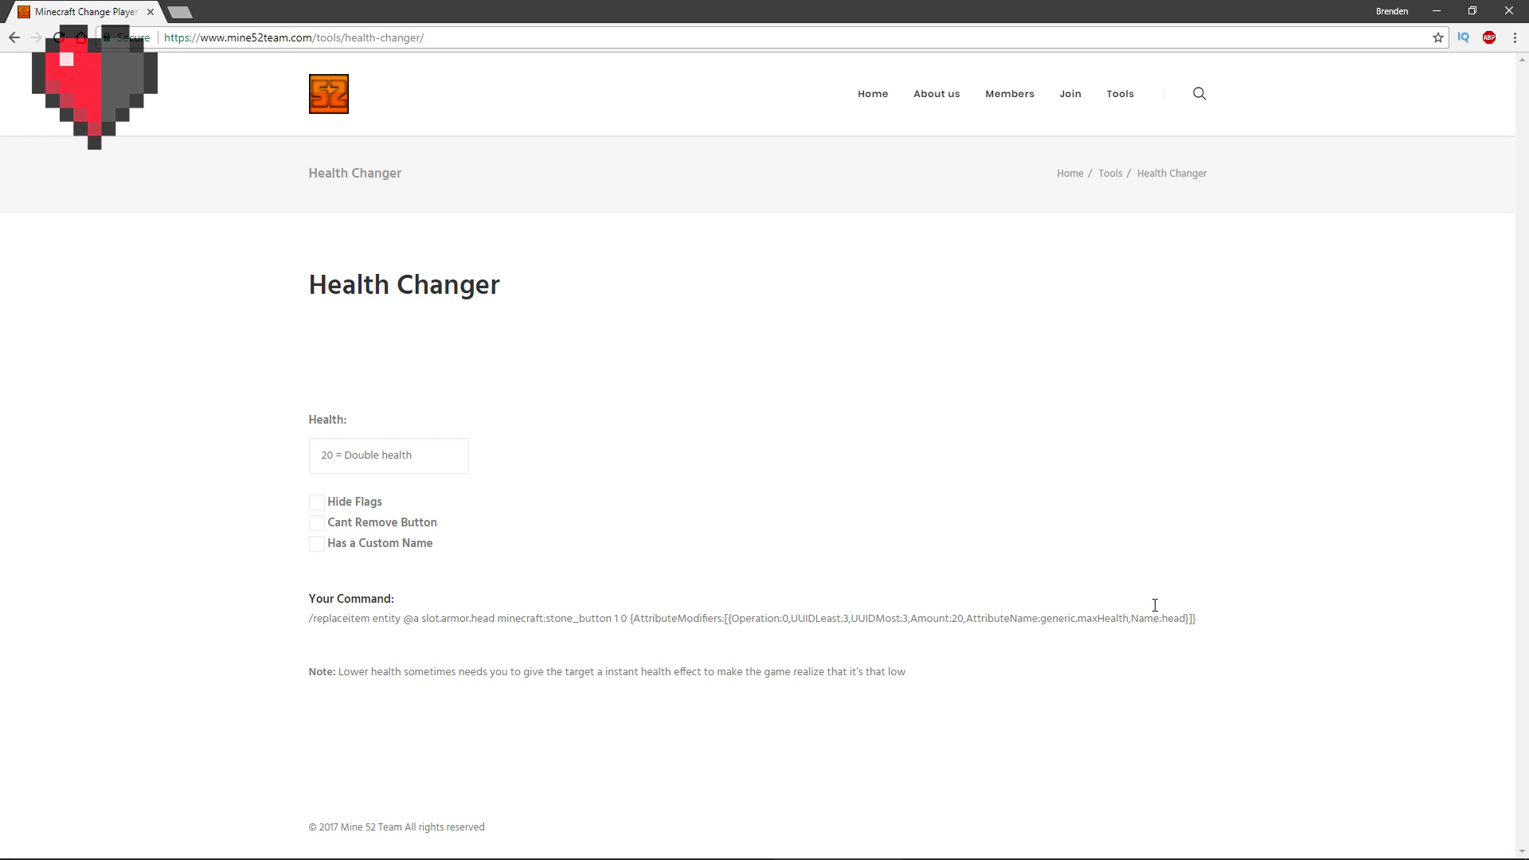
Step: Try health values of 10, 0 and -20 in the Health Changer
{"action": "left_click", "coordinate": [367, 444]}
{"action": "type", "text": "10"}
{"action": "key", "text": "BackSpace"}
{"action": "key", "text": "BackSpace"}
{"action": "type", "text": "0"}
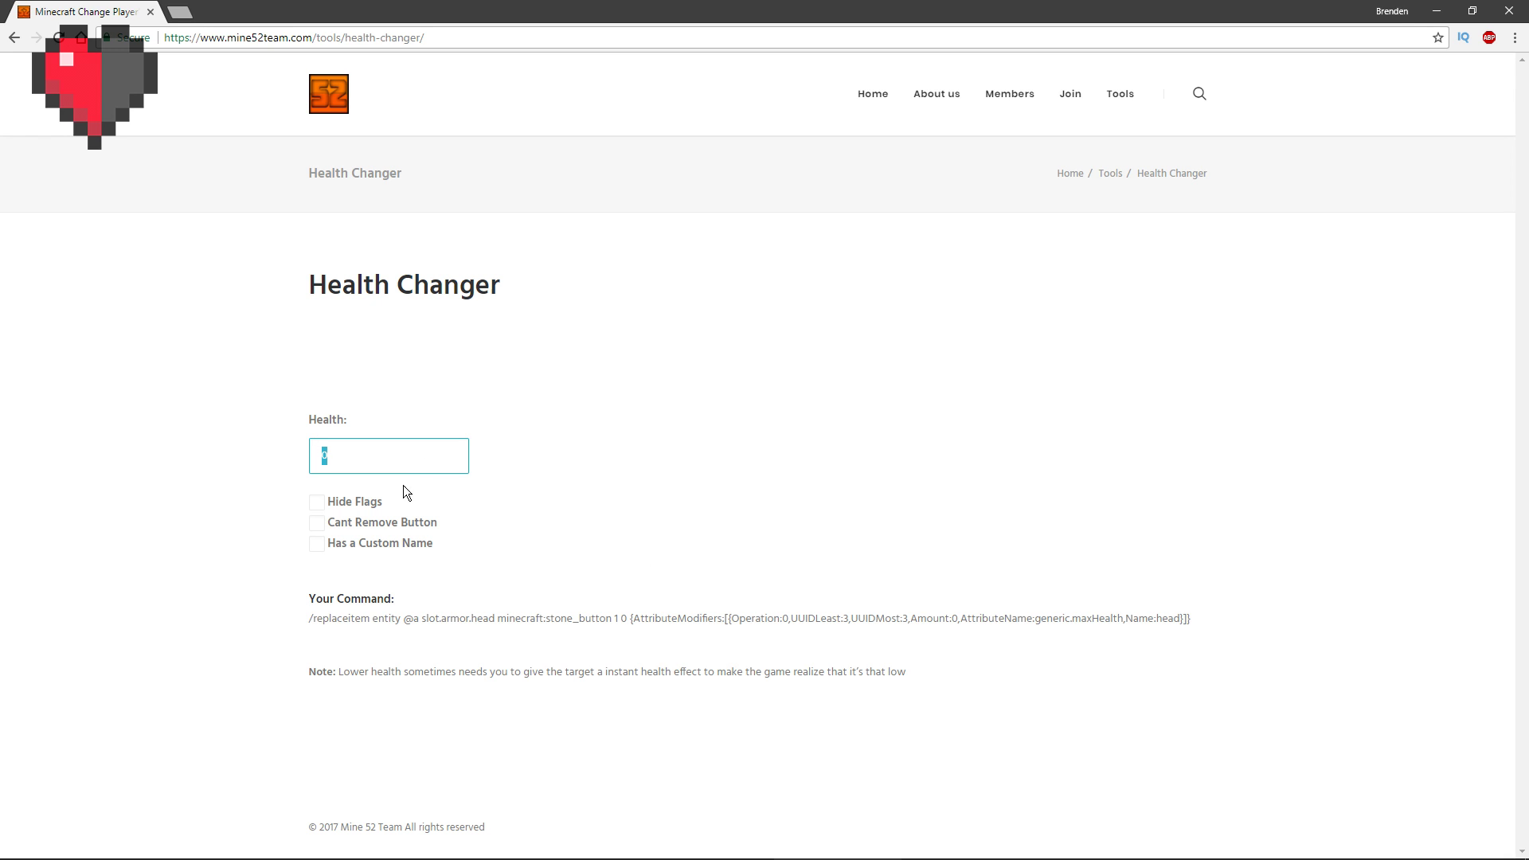
{"action": "type", "text": "-20"}
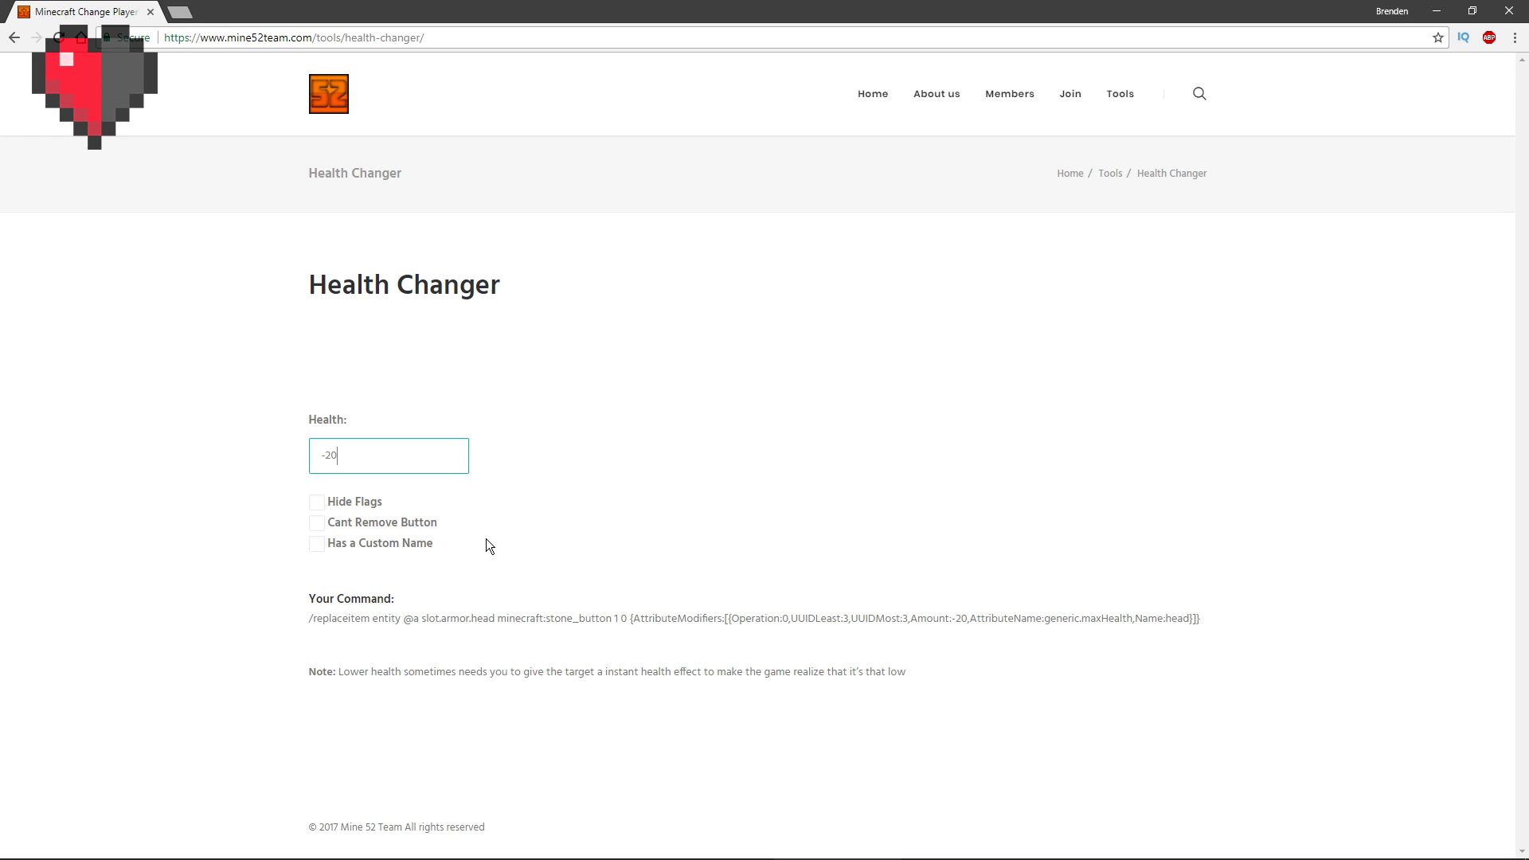
Step: Try health values of -19, 0 and 1, then clear the health value
{"action": "key", "text": "BackSpace"}
{"action": "key", "text": "BackSpace"}
{"action": "type", "text": "19"}
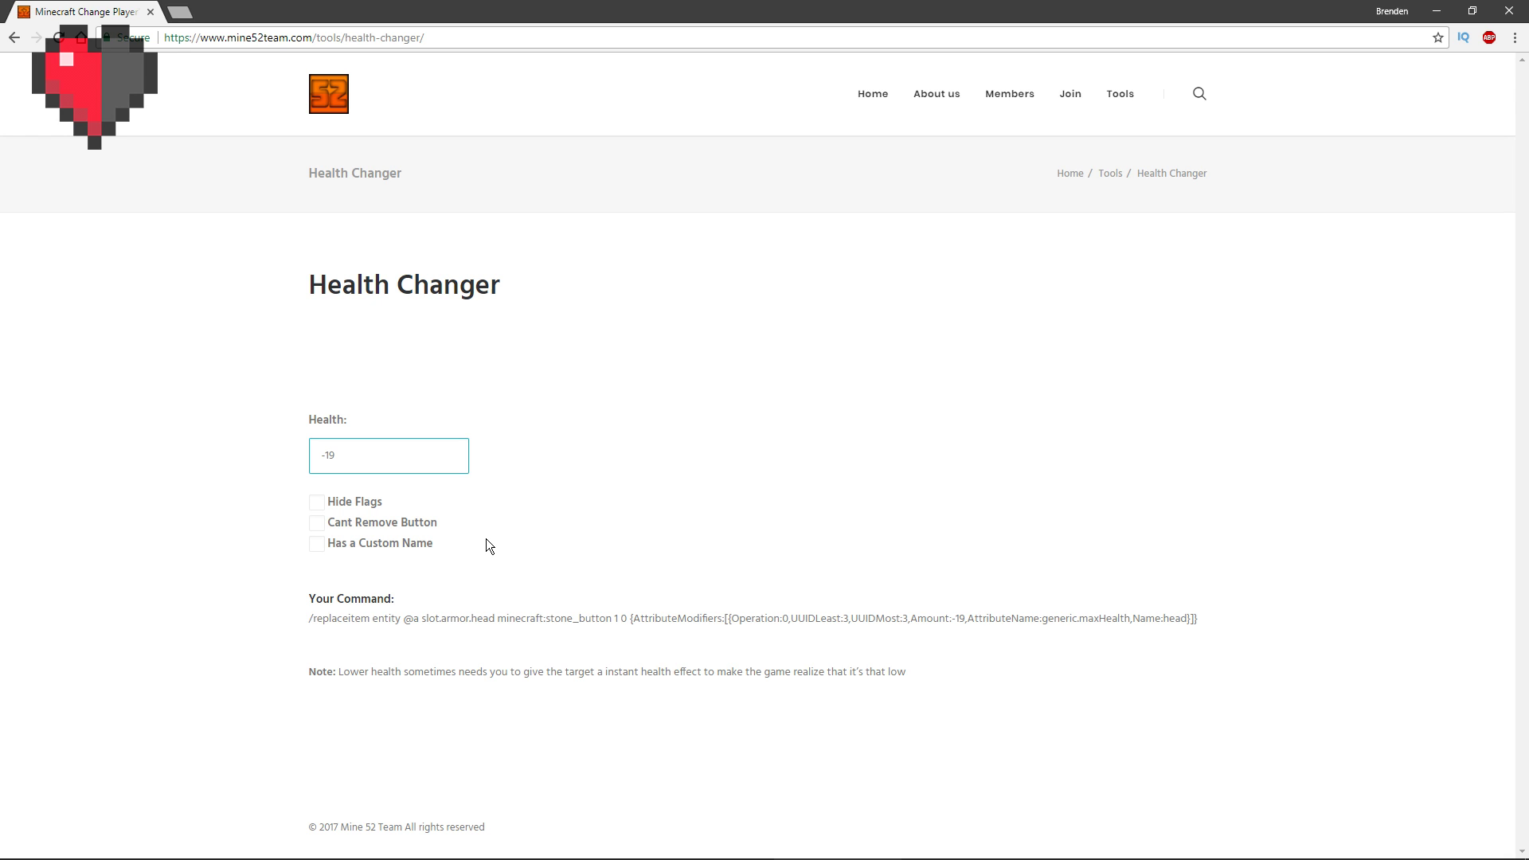
{"action": "key", "text": "BackSpace"}
{"action": "key", "text": "BackSpace"}
{"action": "key", "text": "BackSpace"}
{"action": "type", "text": "0"}
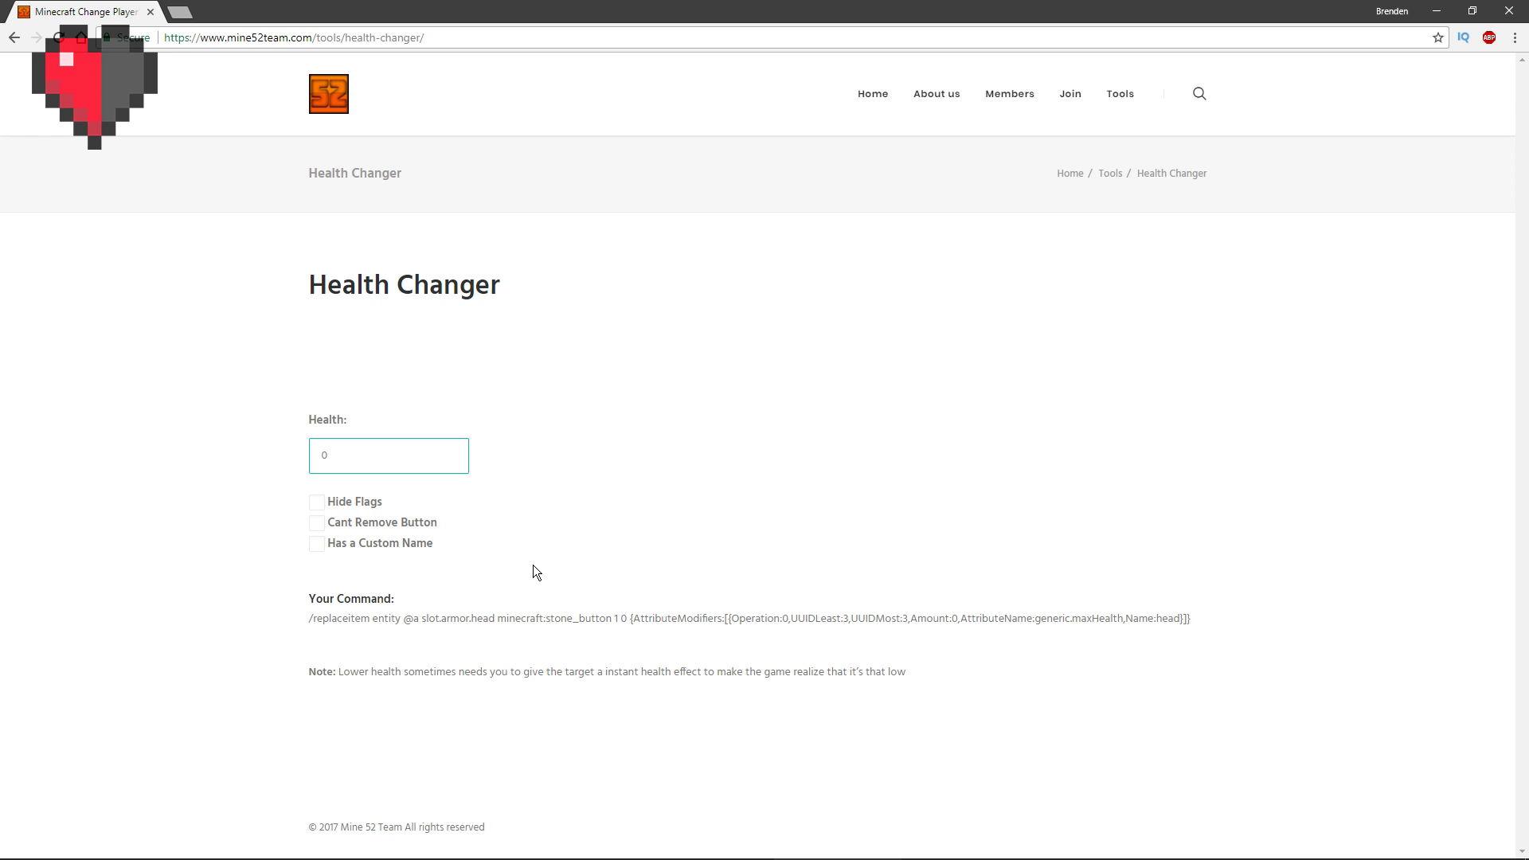
{"action": "key", "text": "BackSpace"}
{"action": "type", "text": "1"}
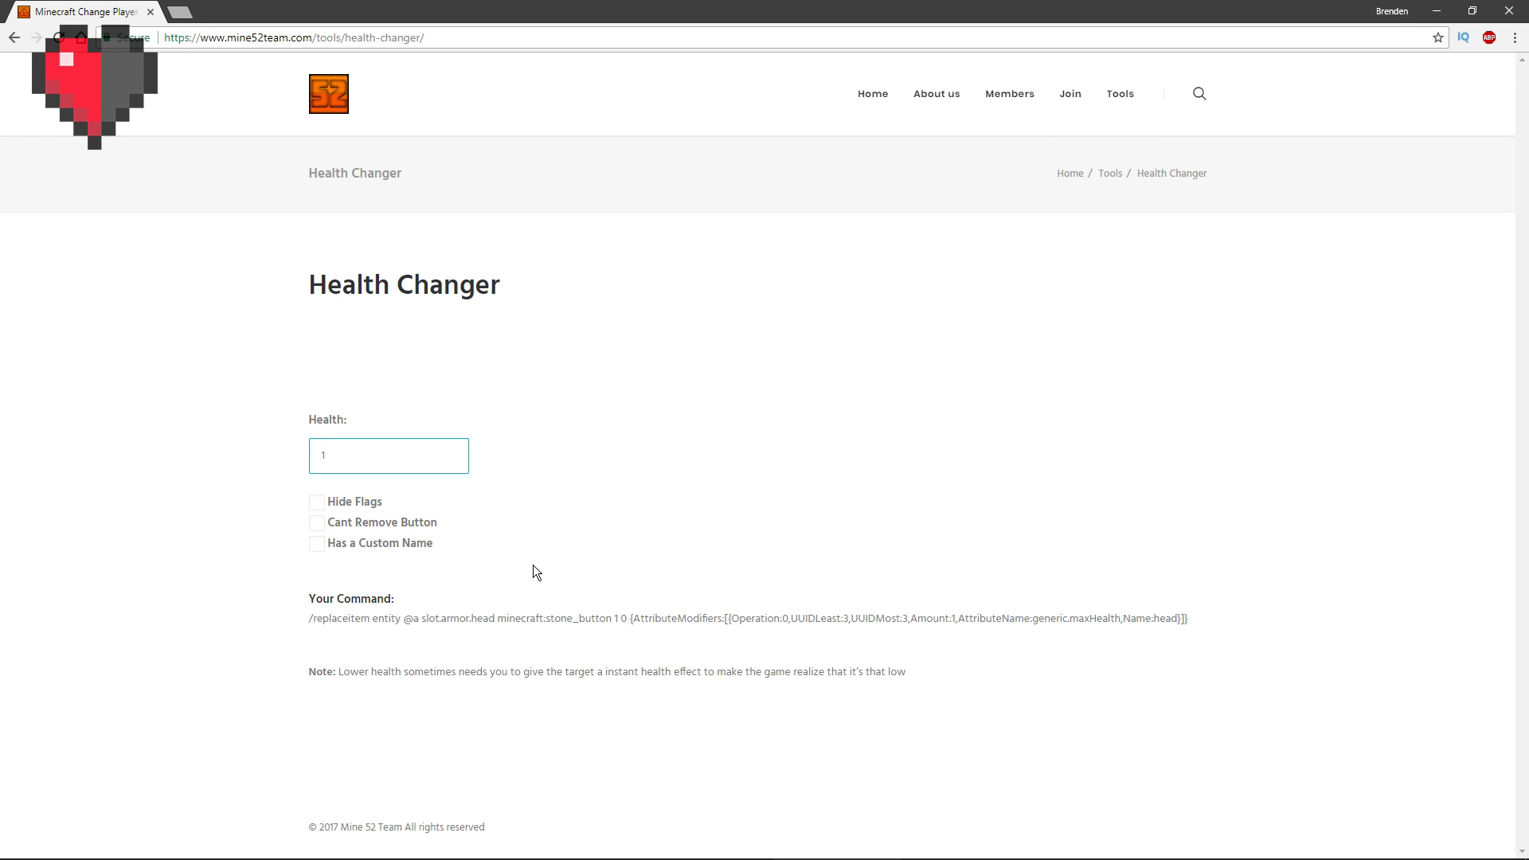
{"action": "key", "text": "BackSpace"}
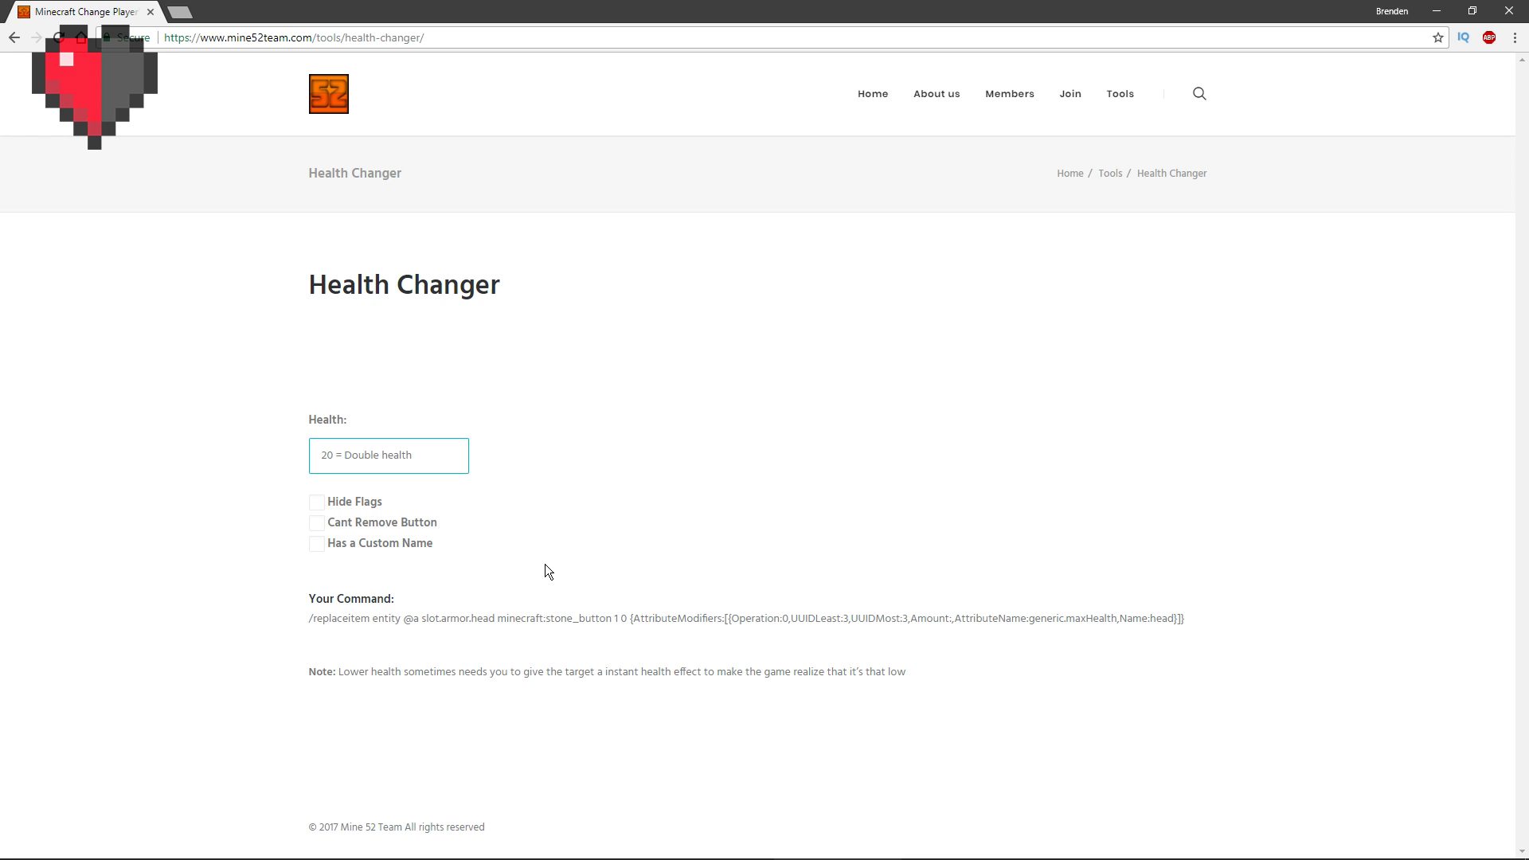
Step: Set the Health Changer's health value to 20
{"action": "type", "text": "1"}
{"action": "key", "text": "BackSpace"}
{"action": "type", "text": "20"}
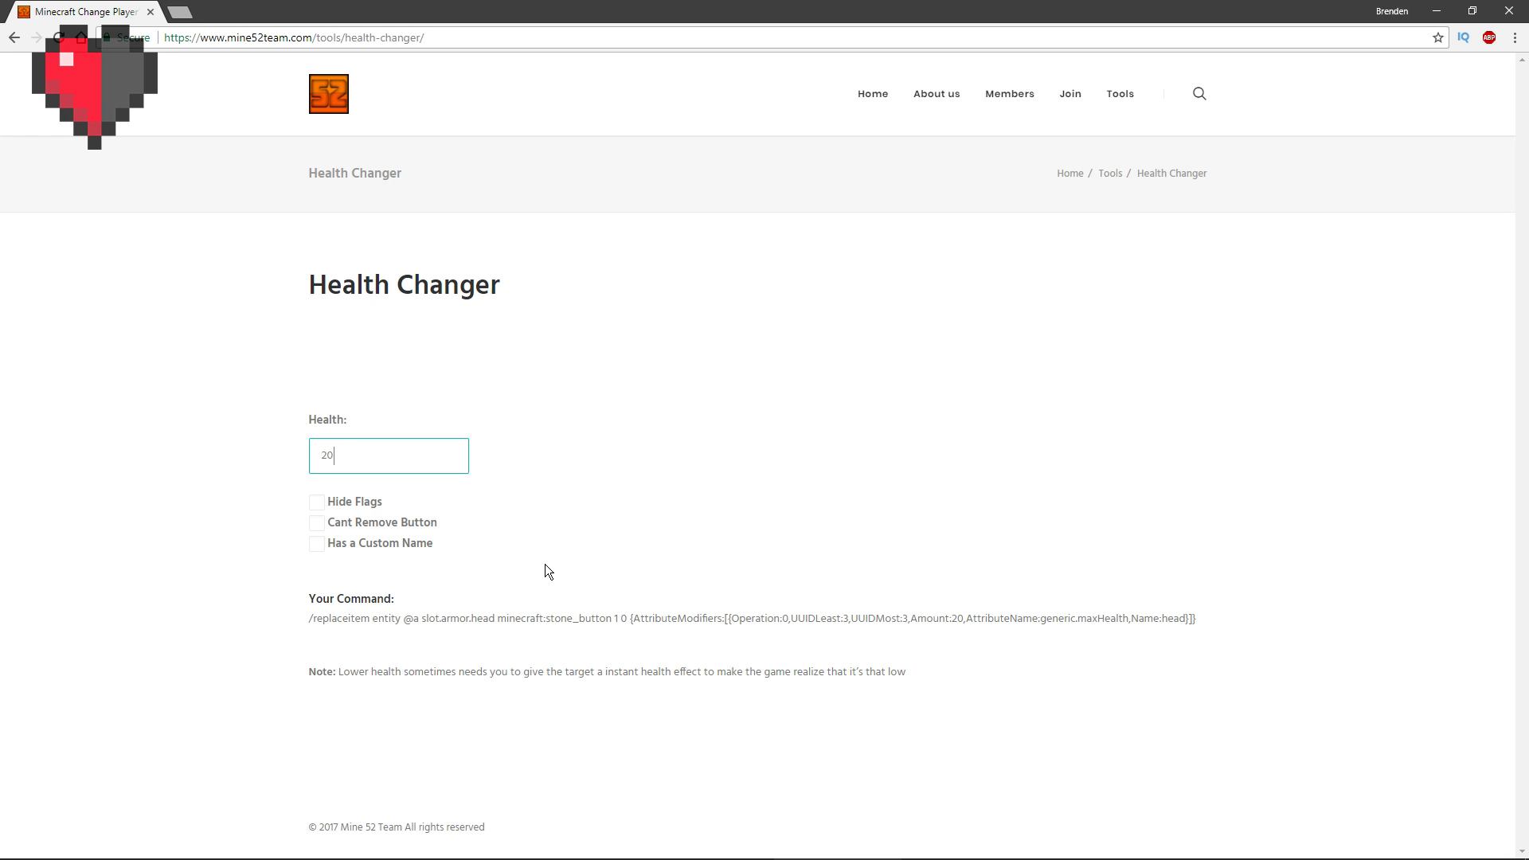
{"action": "left_click", "coordinate": [1251, 687]}
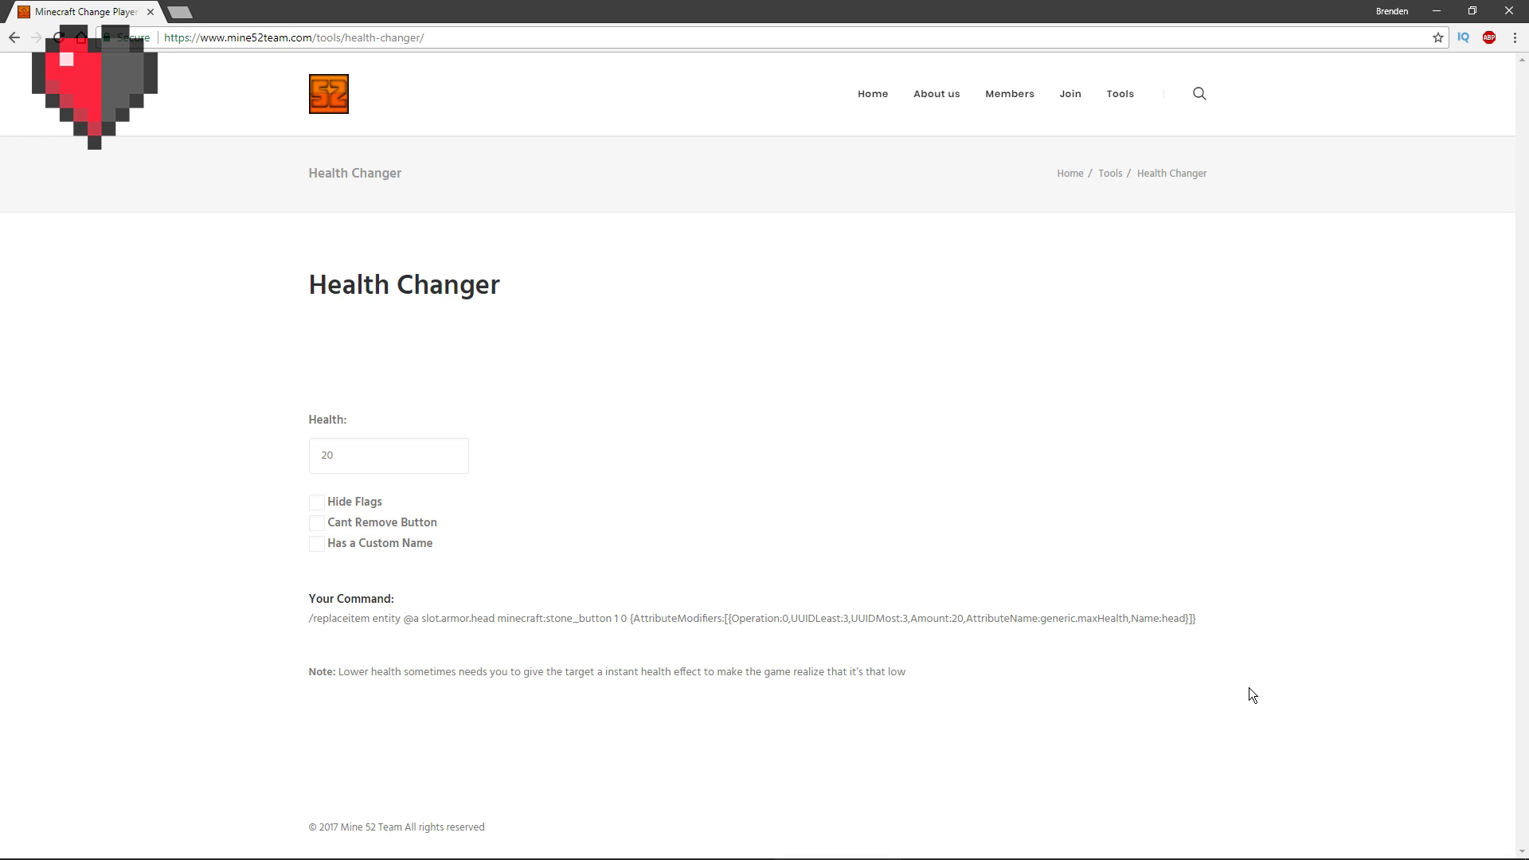
Step: Enable Hide Flags, Cant Remove Button and Has a Custom Name, and name the button "Legendary Potato"
{"action": "left_click", "coordinate": [322, 502]}
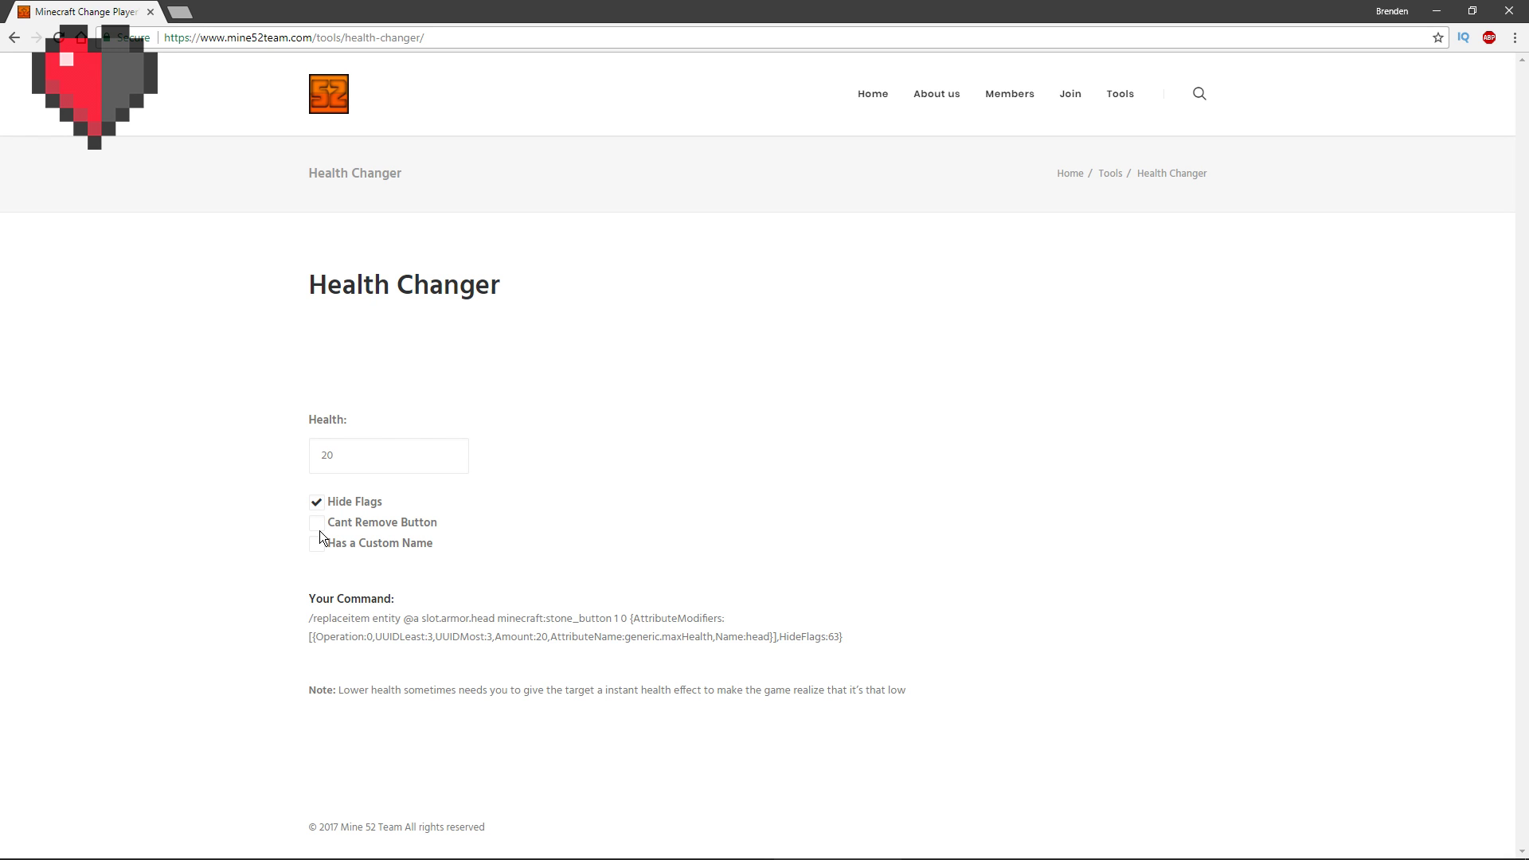
{"action": "left_click", "coordinate": [322, 524]}
{"action": "left_click", "coordinate": [317, 546]}
{"action": "left_click", "coordinate": [387, 589]}
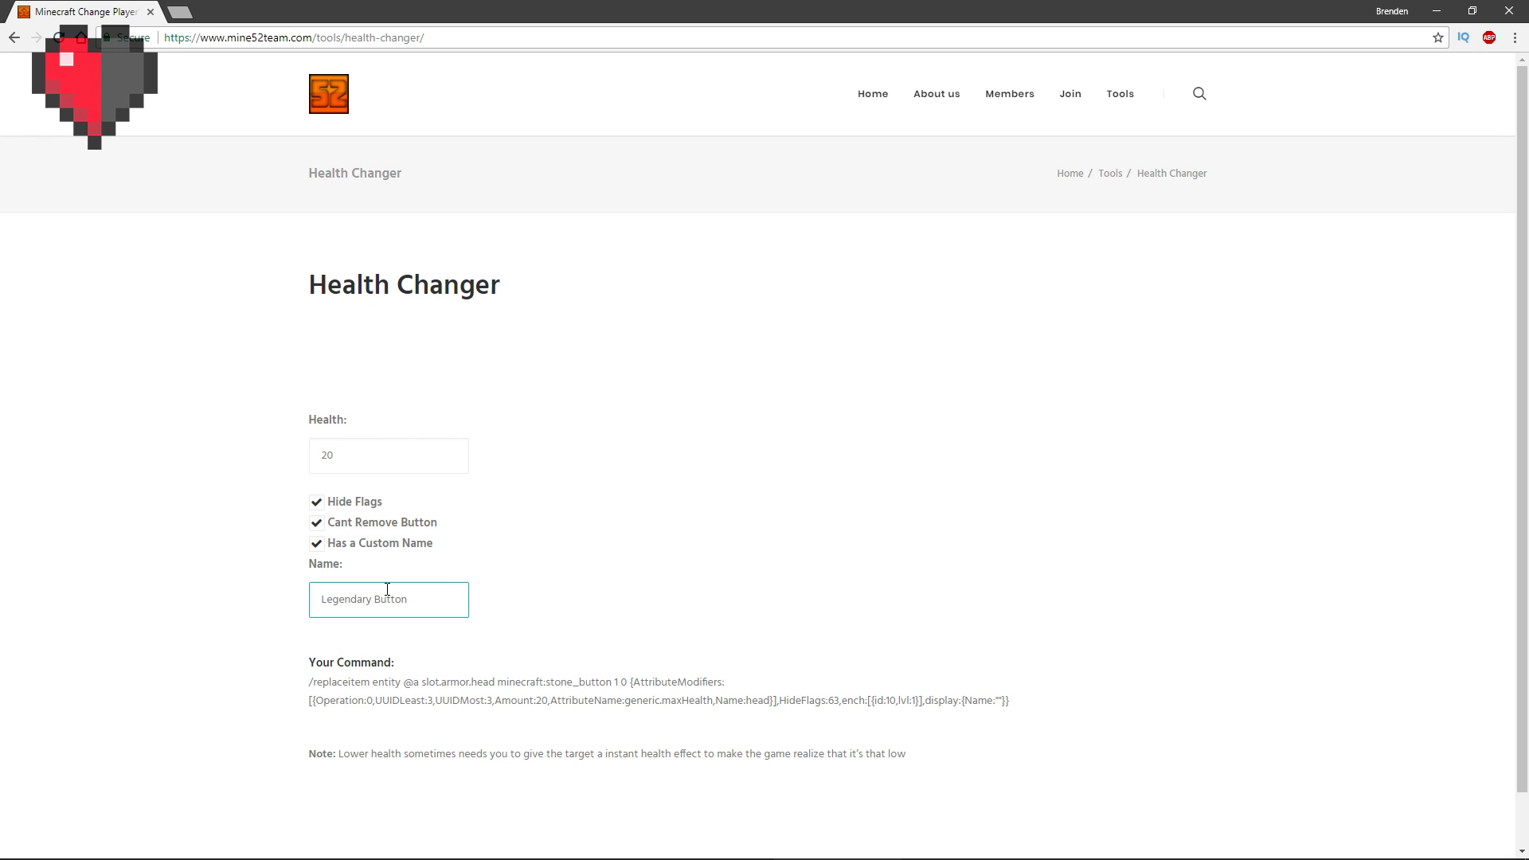
{"action": "type", "text": "Legendary Potato"}
Step: Copy the entire generated /replaceitem command and switch to Minecraft in first-person view
{"action": "left_click_drag", "start_coordinate": [547, 683], "coordinate": [612, 685]}
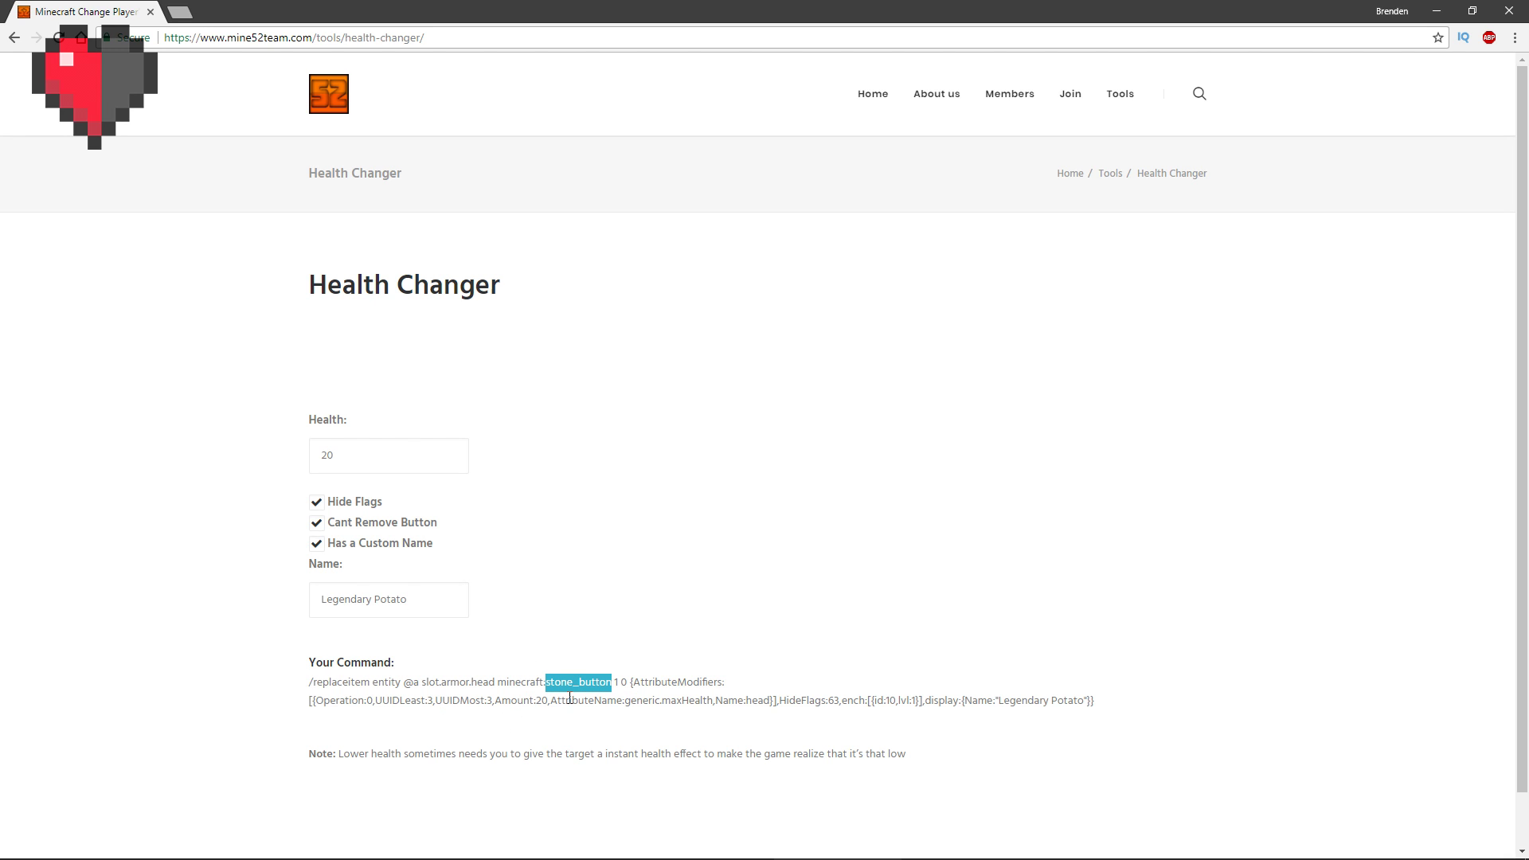
{"action": "left_click_drag", "start_coordinate": [1165, 702], "coordinate": [285, 686]}
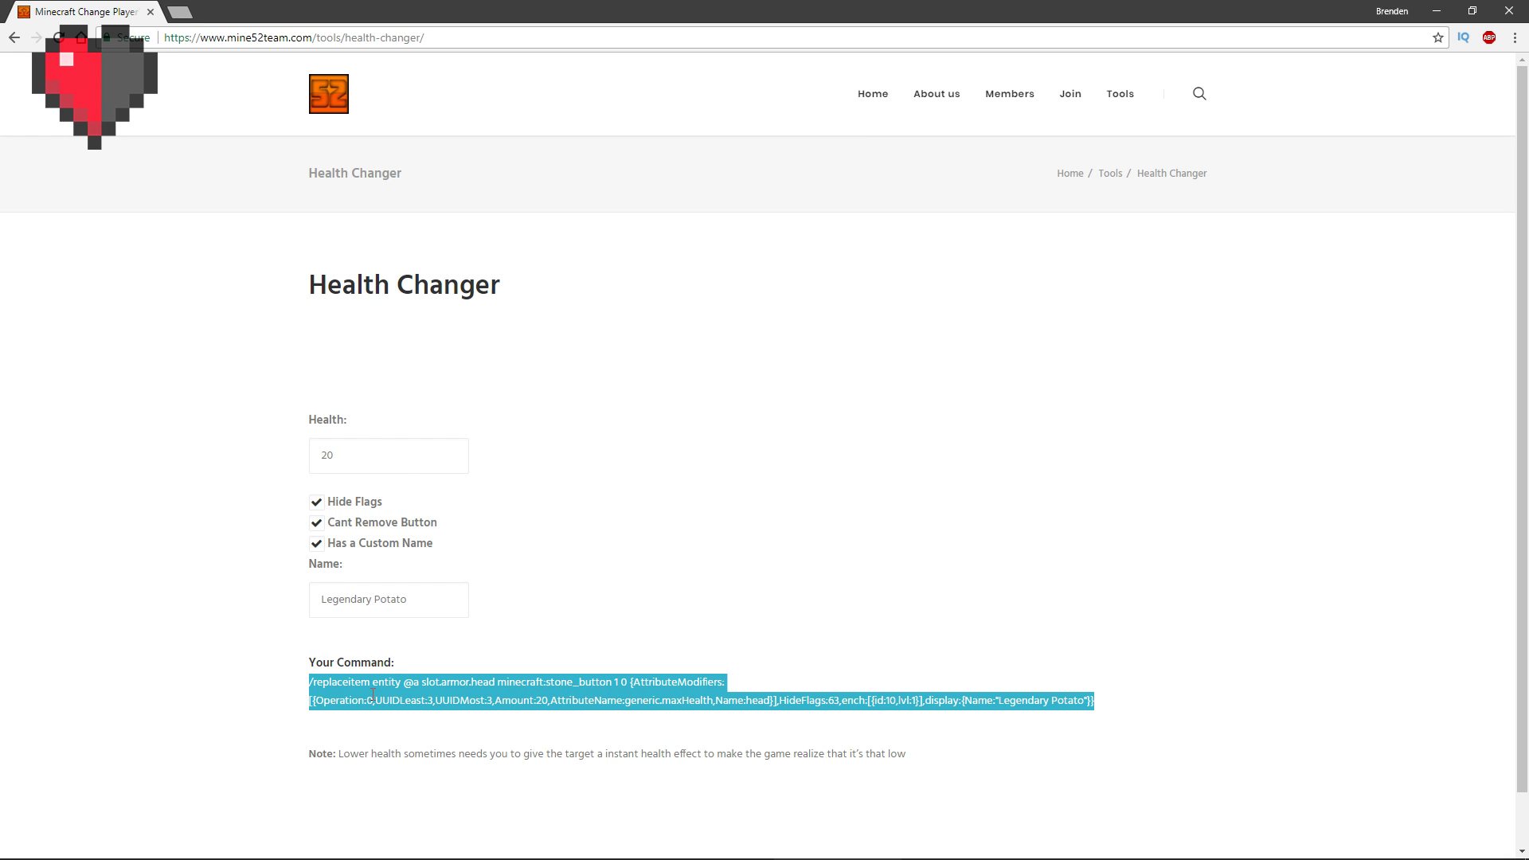
{"action": "left_click", "coordinate": [988, 840]}
{"action": "key", "text": "e"}
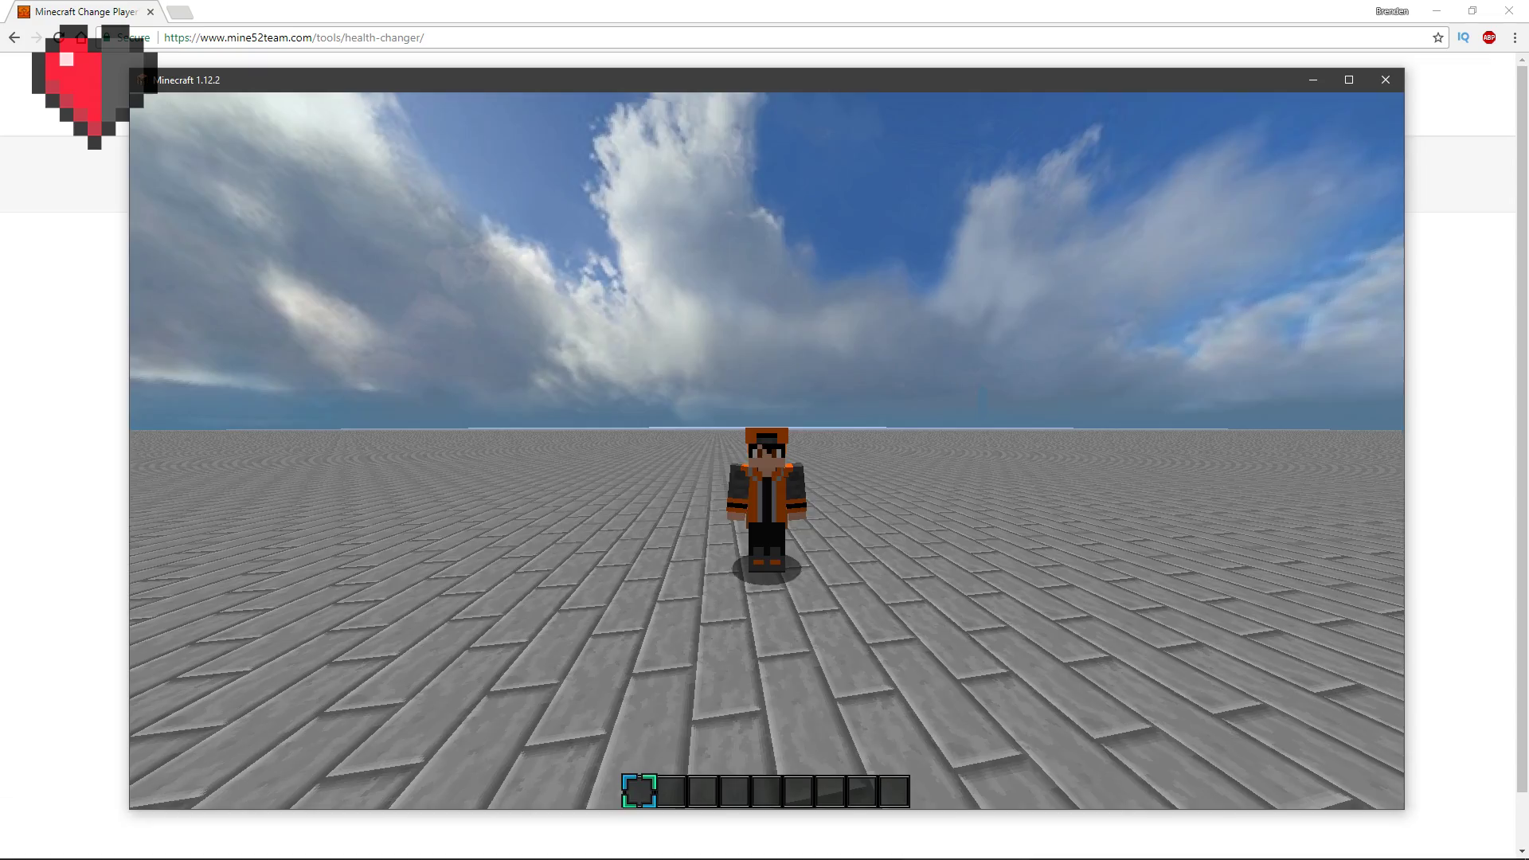
{"action": "key", "text": "F5"}
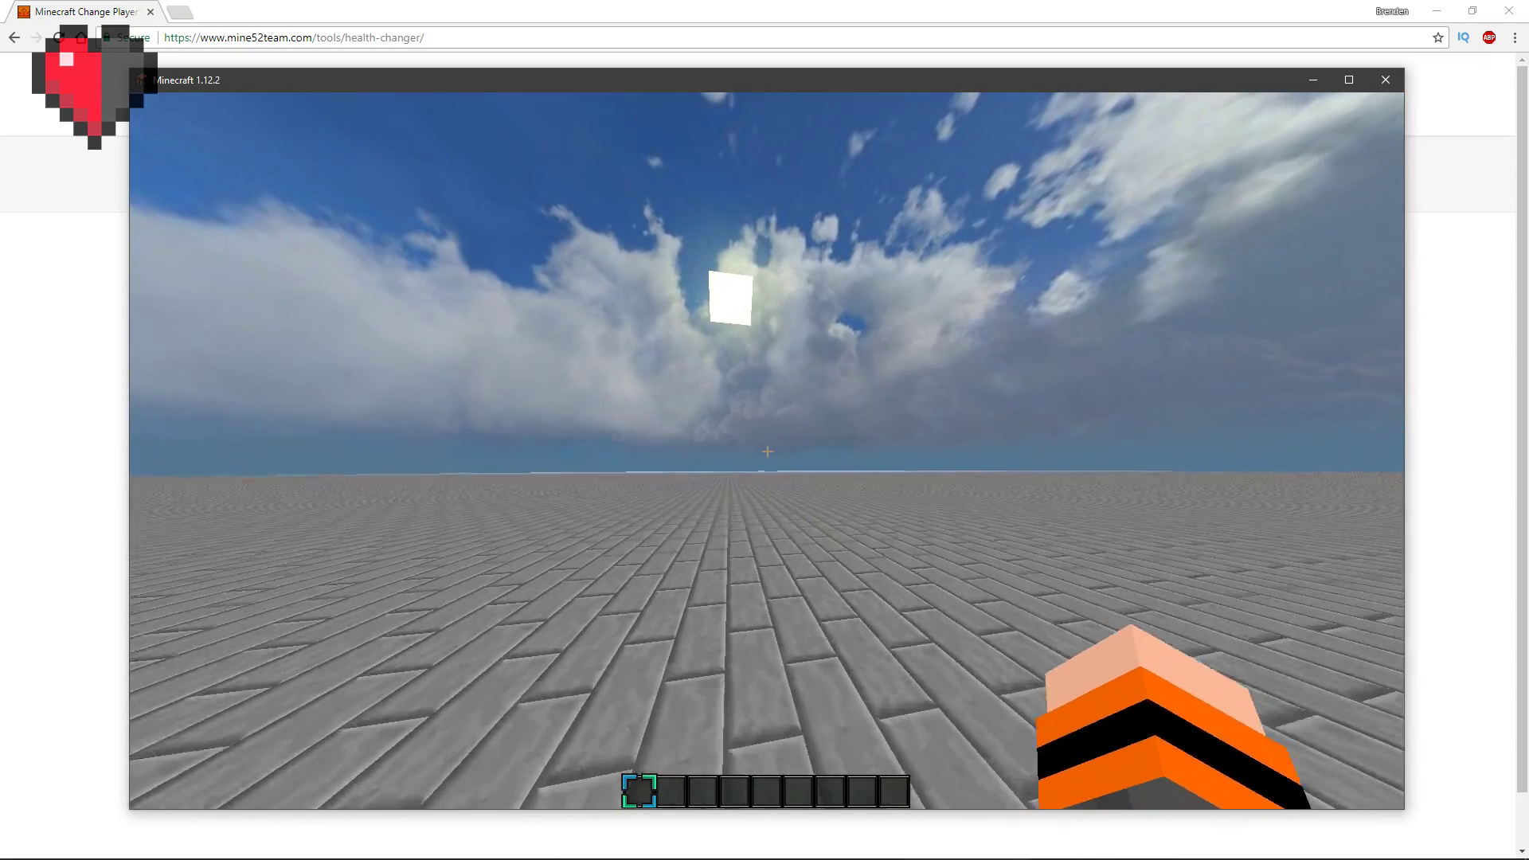
Step: Give the nearest player a command block with /give @p minecraft:command_block
{"action": "key", "text": "e"}
{"action": "type", "text": "e/gi"}
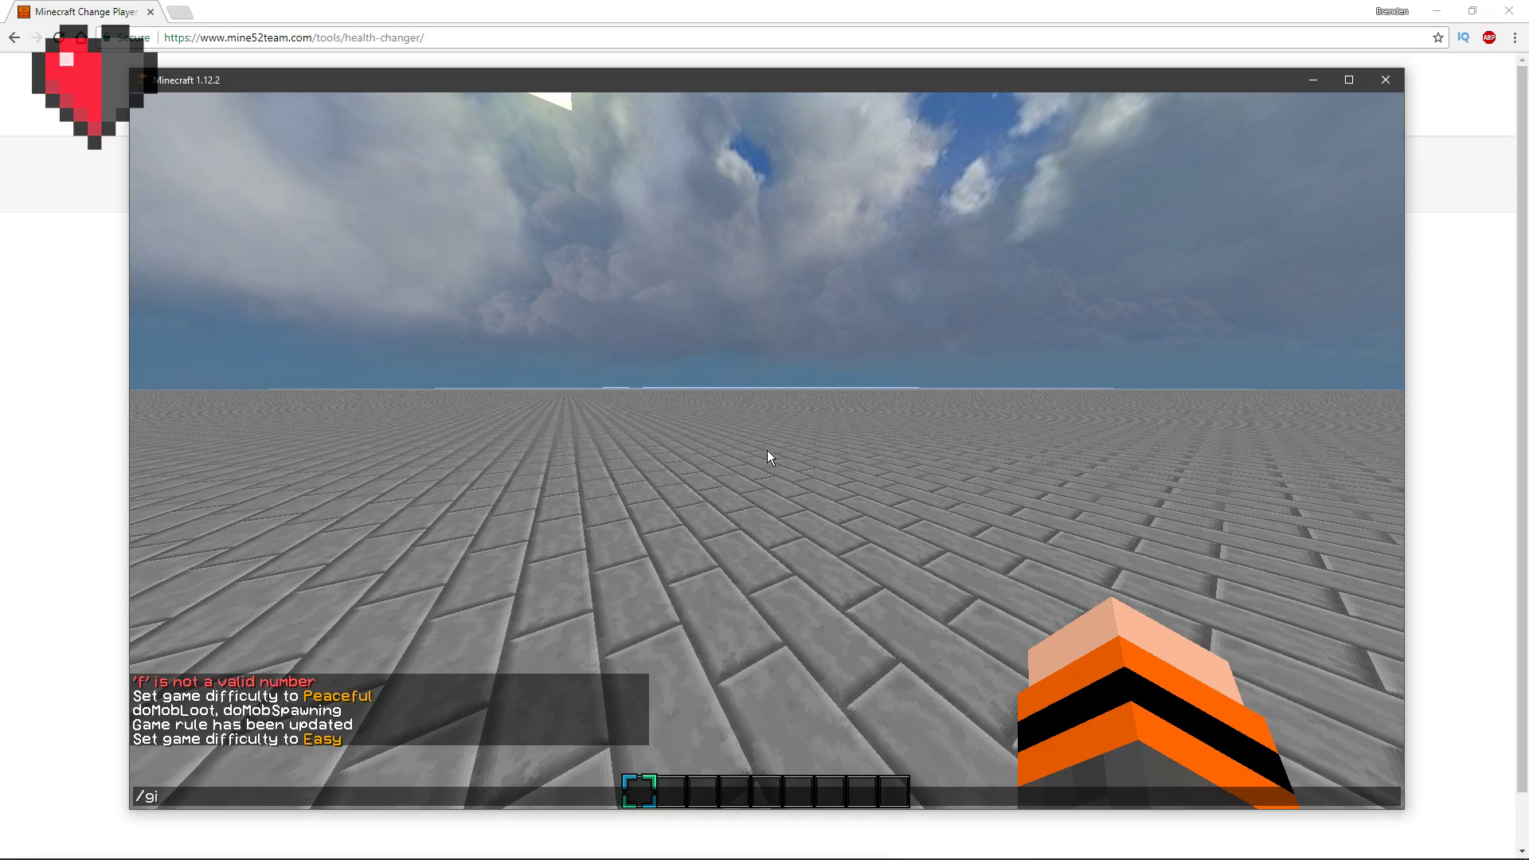
{"action": "type", "text": "ve @p com"}
{"action": "key", "text": "Tab"}
{"action": "key", "text": "Tab"}
{"action": "key", "text": "Return"}
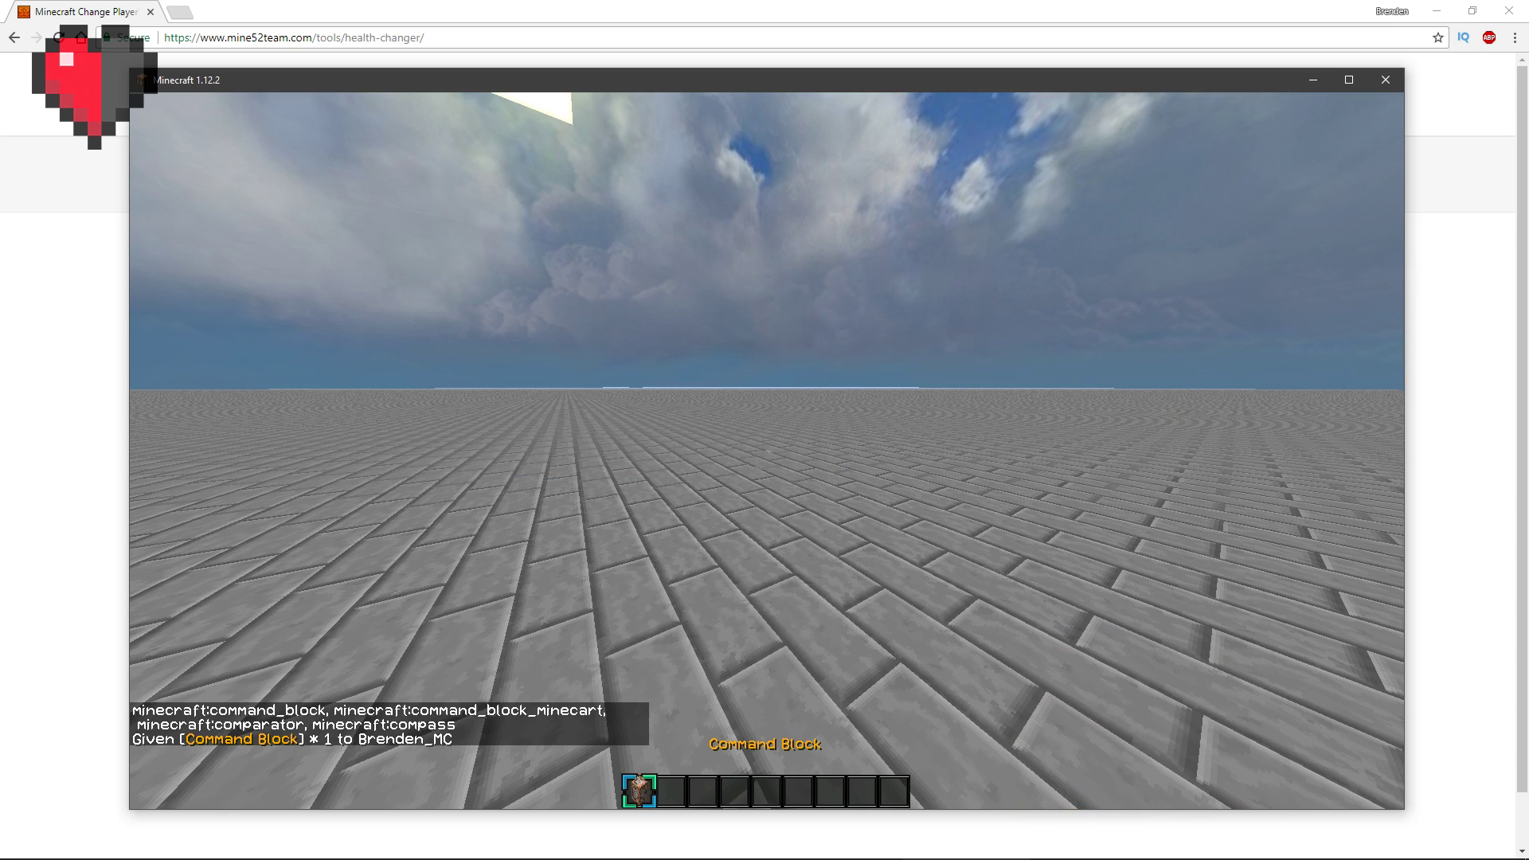
Step: Place the command block on the ground and set it to Repeat and Always Active
{"action": "right_click", "coordinate": [767, 451]}
{"action": "right_click", "coordinate": [767, 451]}
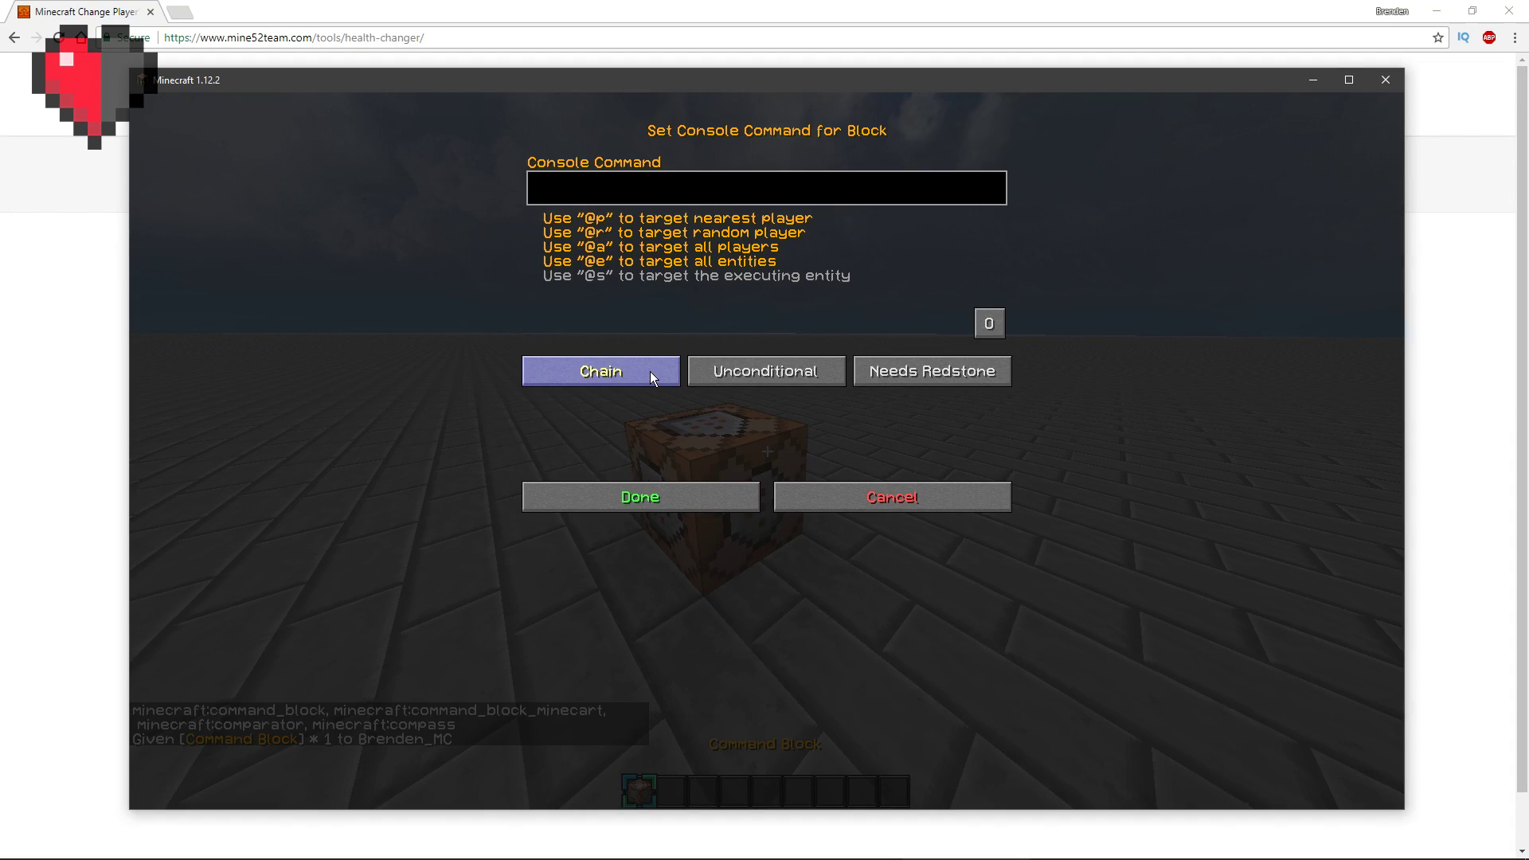
{"action": "left_click", "coordinate": [651, 374]}
{"action": "left_click", "coordinate": [932, 394]}
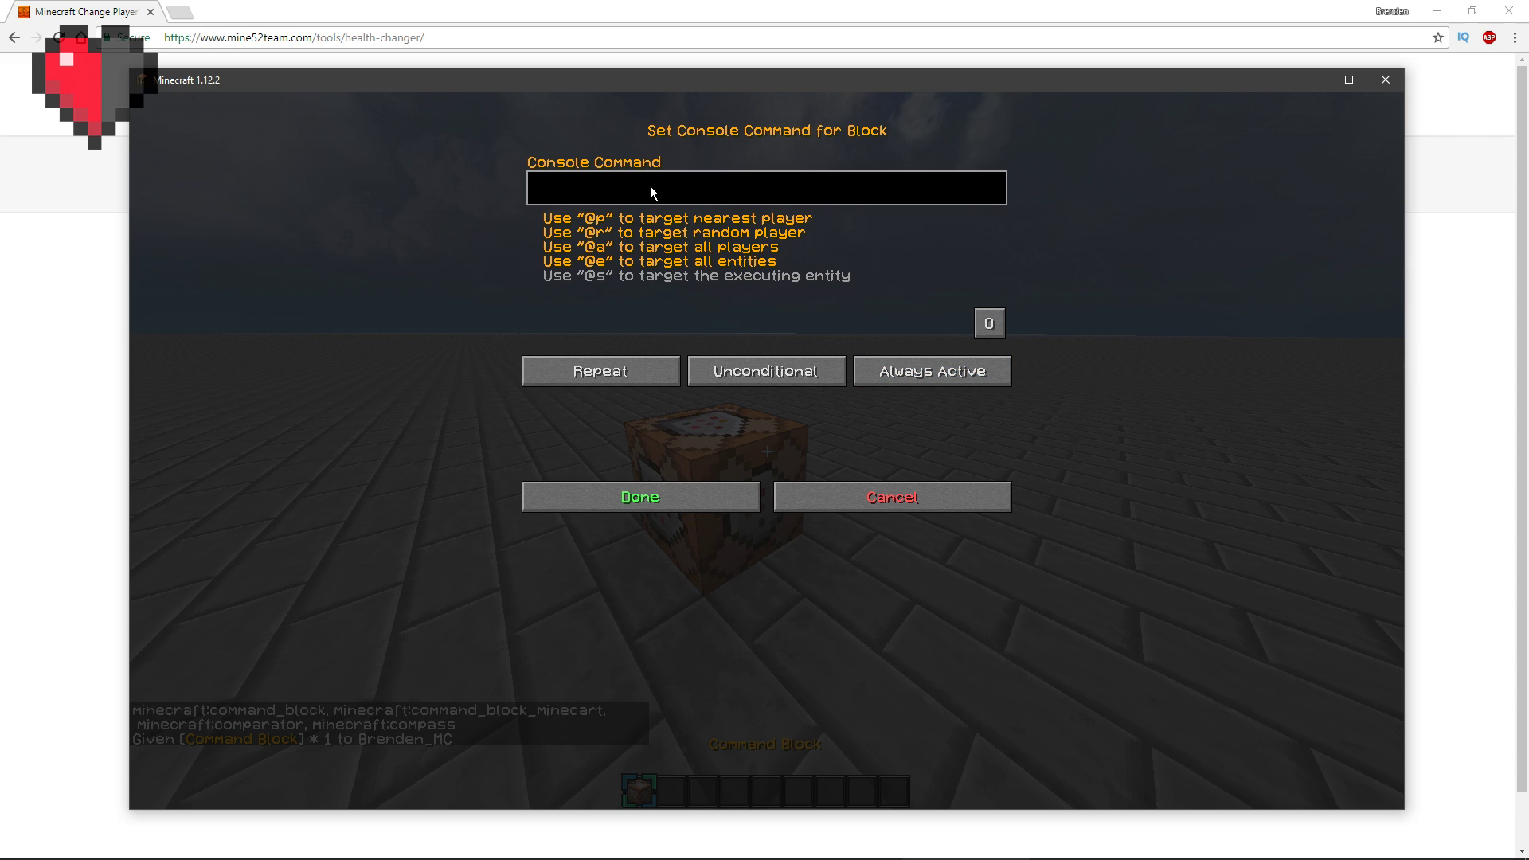
Step: Paste the copied /replaceitem command as the block's console command, check its beginning and save the block
{"action": "key", "text": "ctrl+v"}
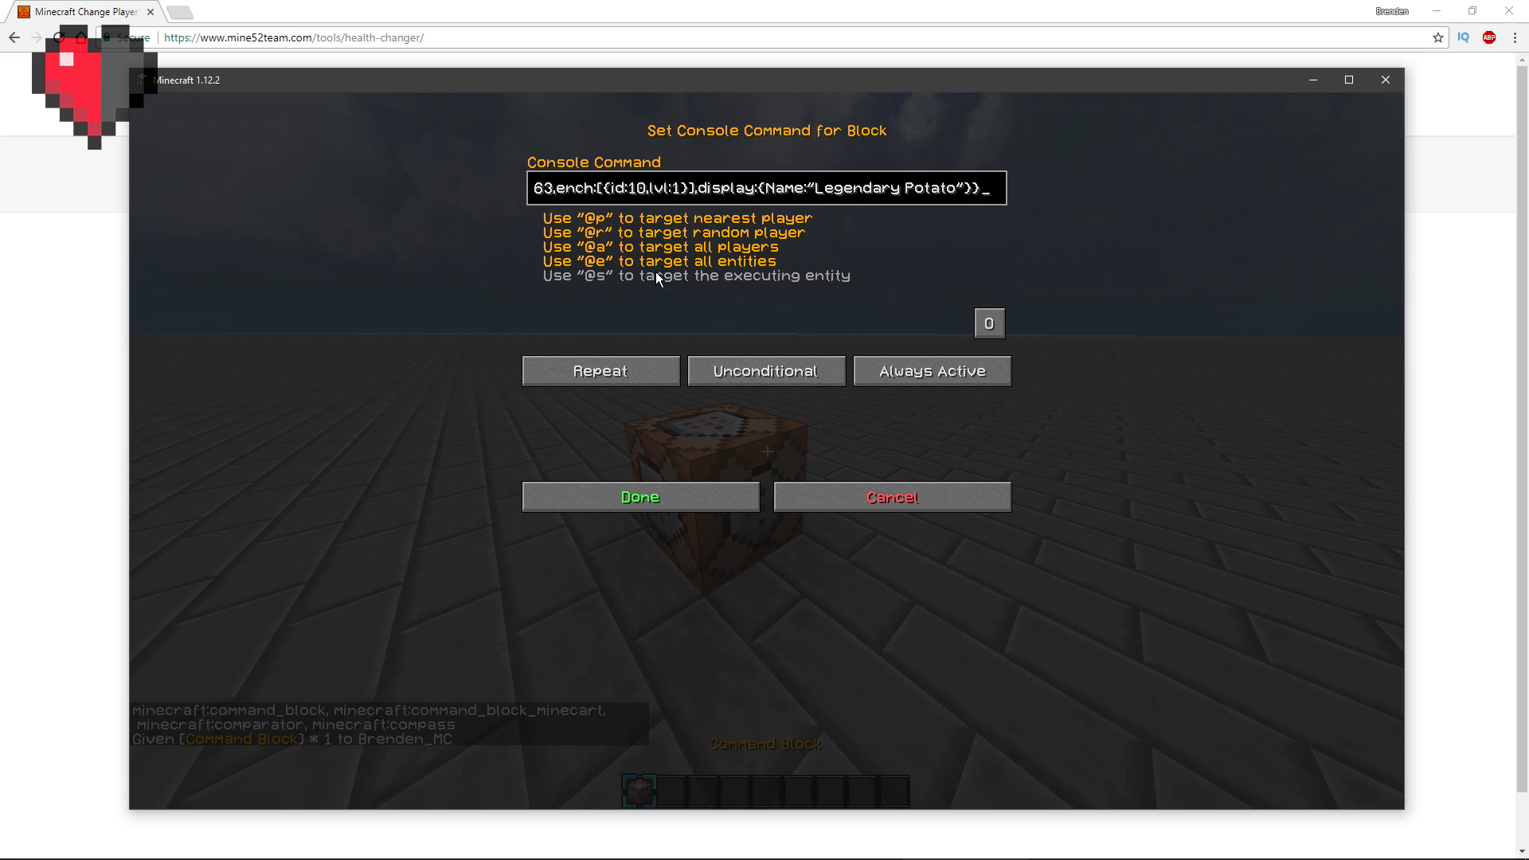
{"action": "left_click", "coordinate": [536, 191]}
{"action": "left_click", "coordinate": [536, 192]}
{"action": "left_click", "coordinate": [536, 191]}
{"action": "left_click", "coordinate": [536, 191]}
{"action": "left_click", "coordinate": [536, 191]}
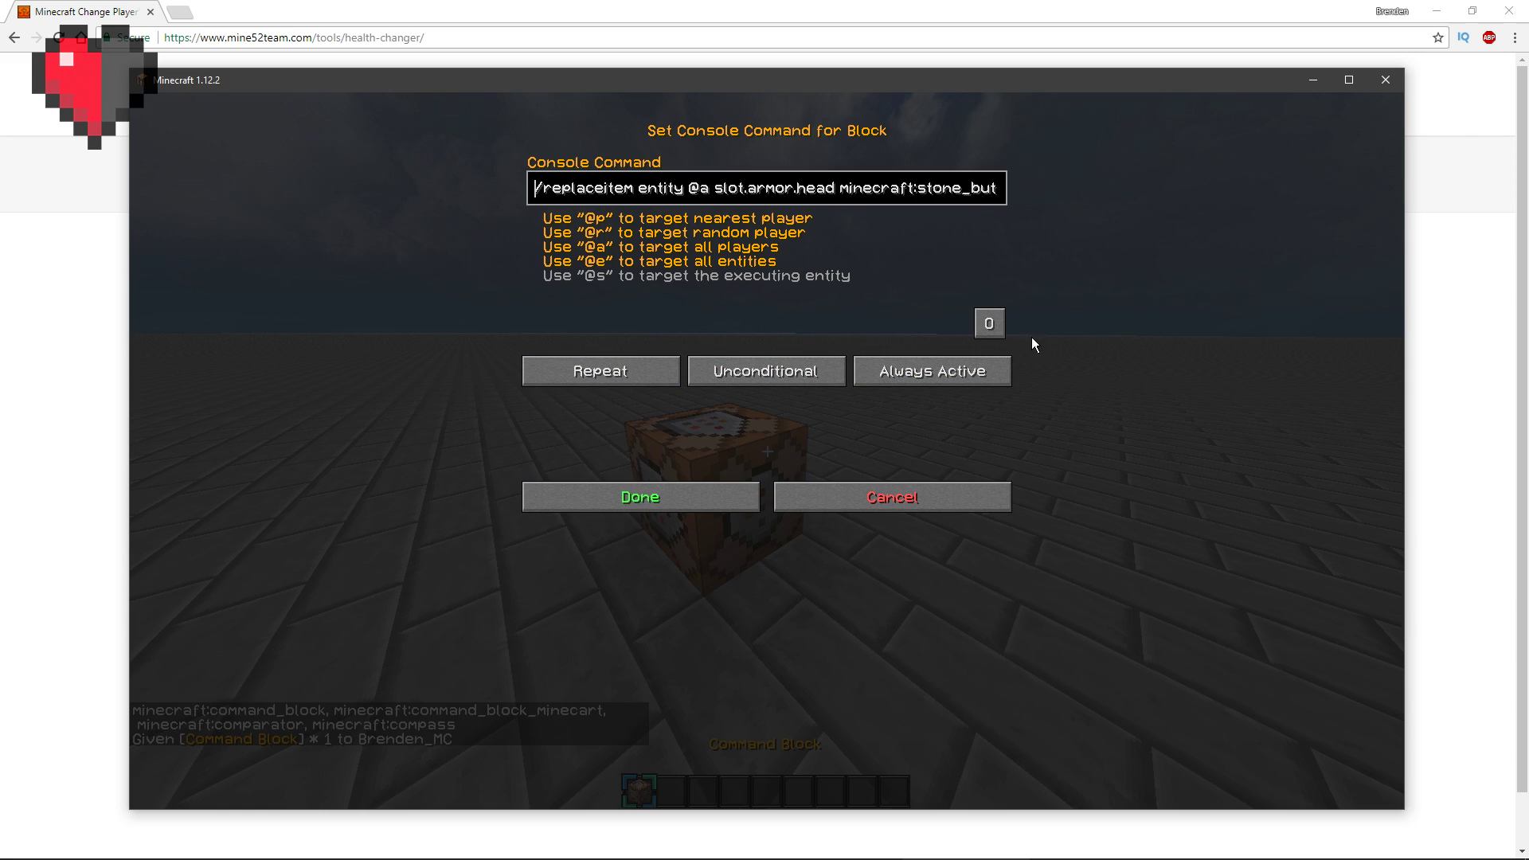
{"action": "left_click", "coordinate": [681, 497]}
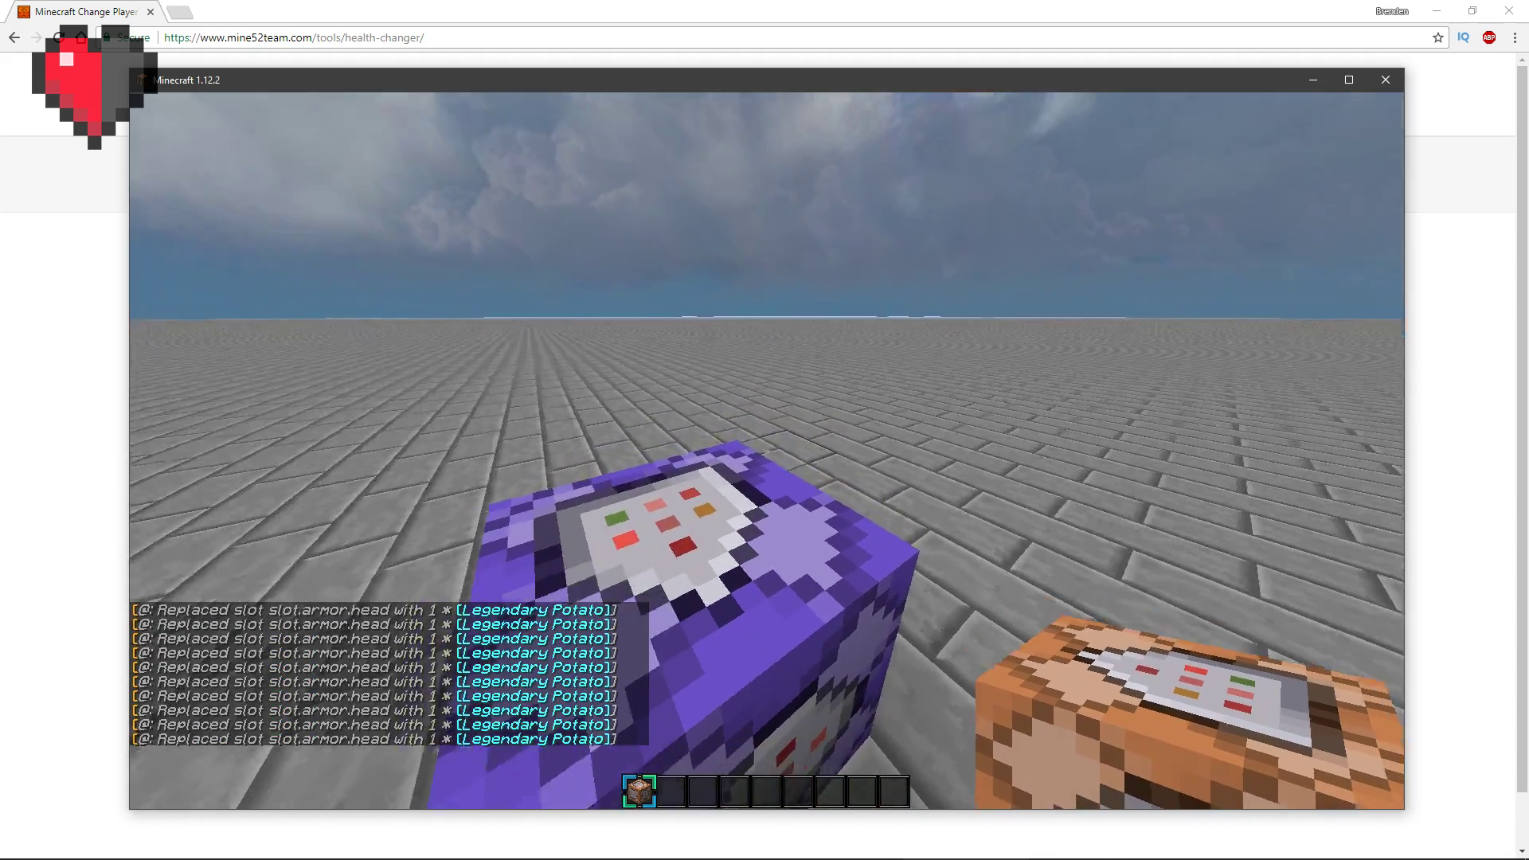
Step: Turn off command block chat output with /gamerule commandBlockOutput false
{"action": "key", "text": "slash"}
{"action": "type", "text": "gamerule"}
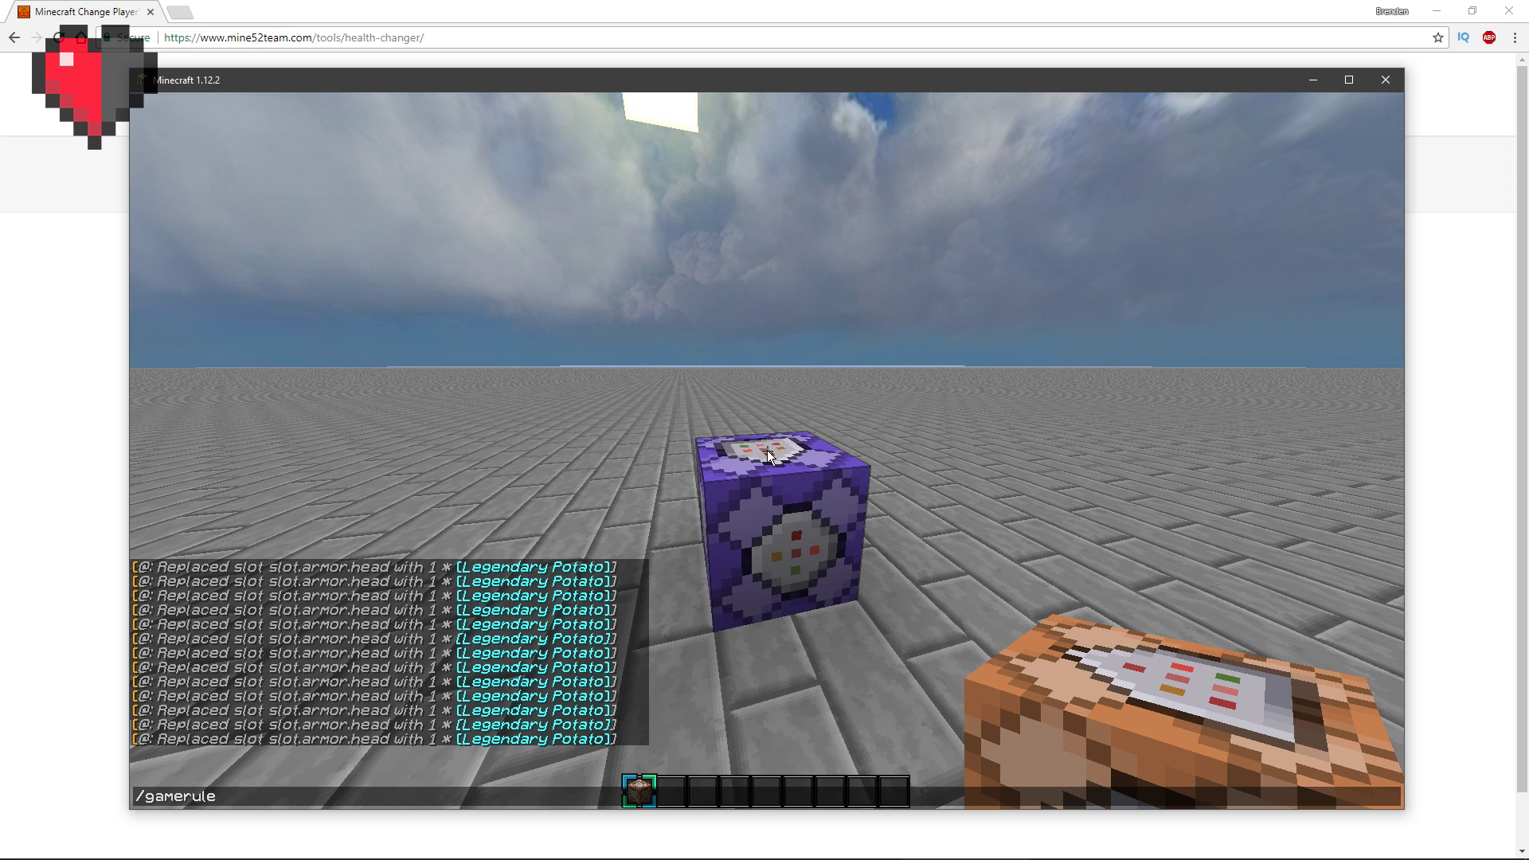
{"action": "type", "text": " commandBlockOutput"}
{"action": "key", "text": "Return"}
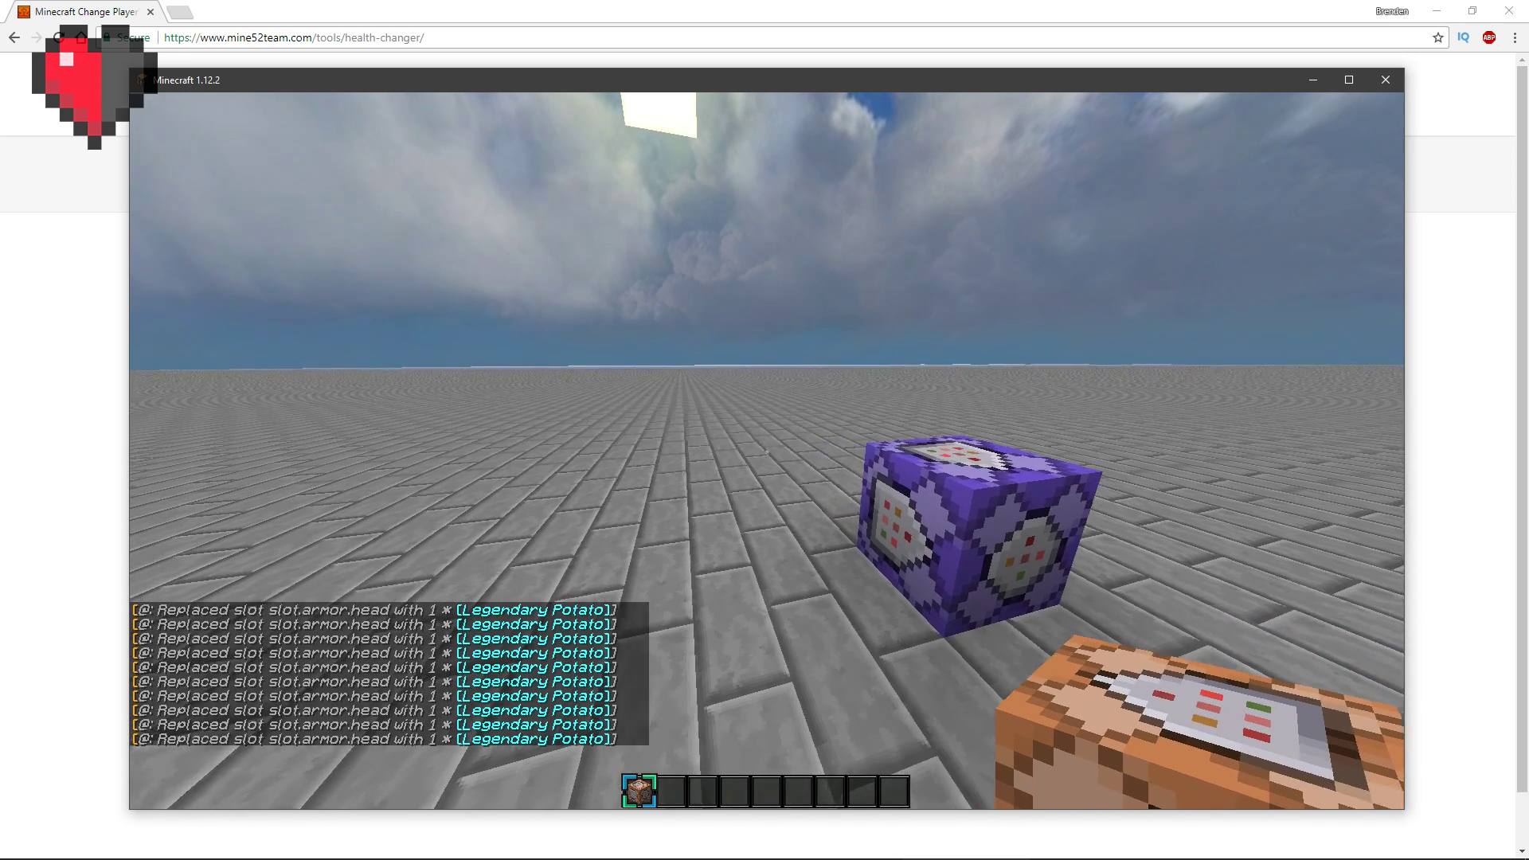
{"action": "key", "text": "t"}
{"action": "key", "text": "Up"}
{"action": "type", "text": "fal"}
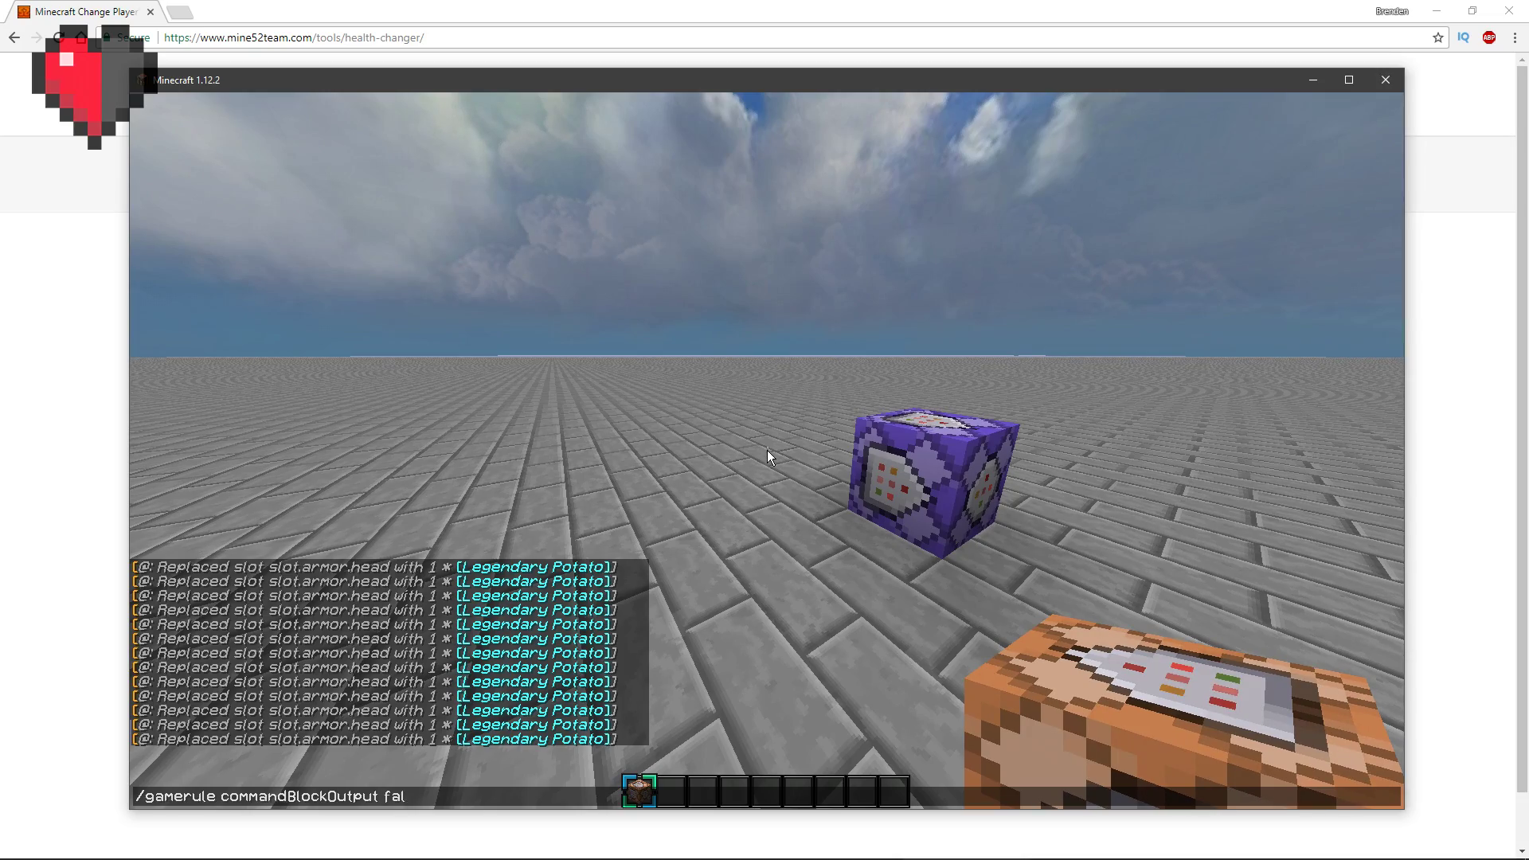
{"action": "type", "text": "se"}
{"action": "key", "text": "Return"}
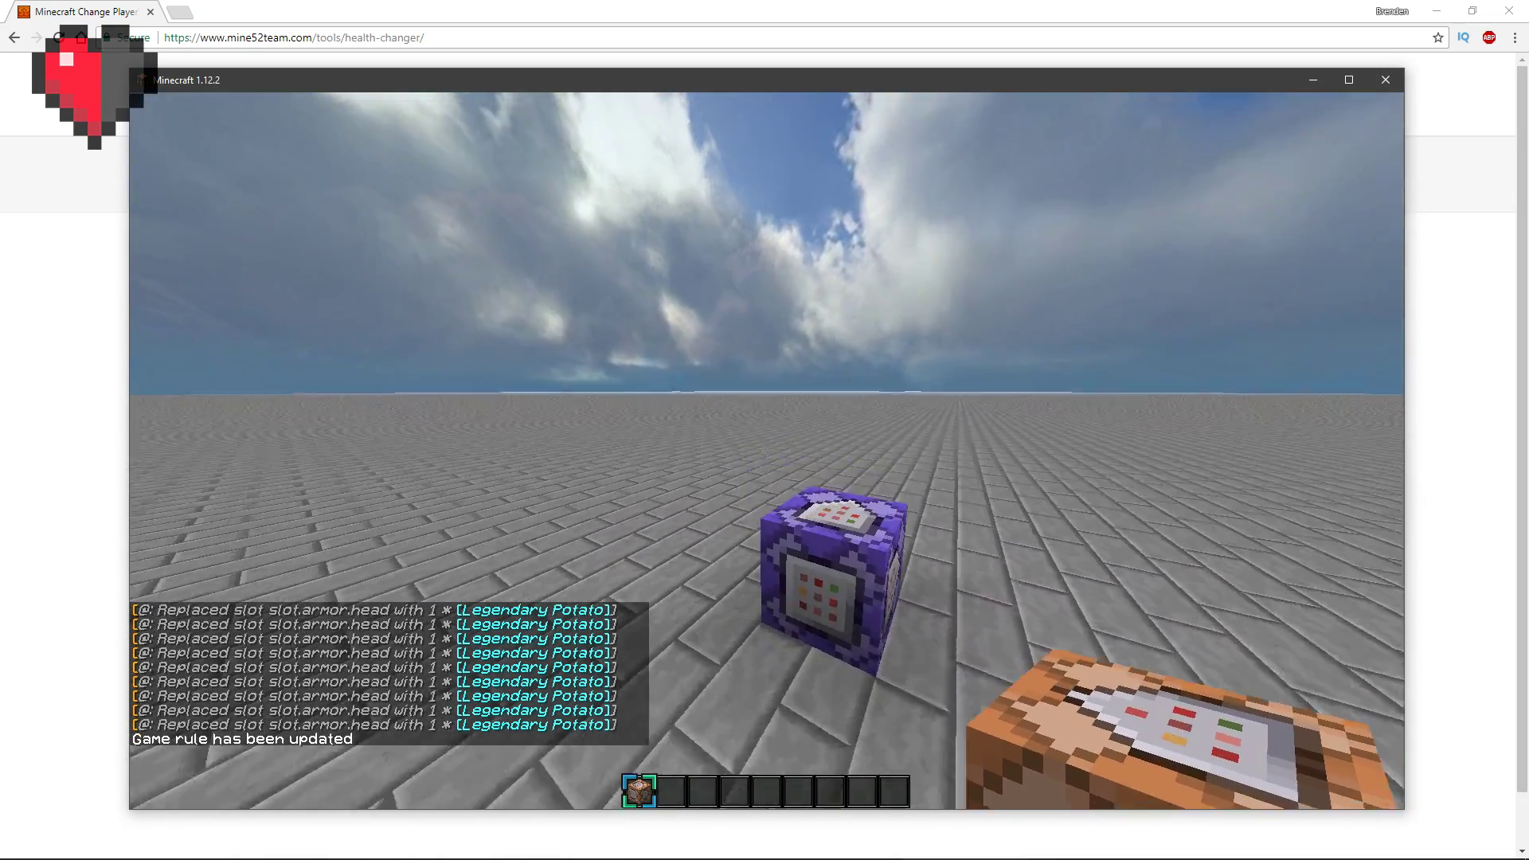
Step: Inspect the item in the head armor slot of the creative inventory, and close the inventory
{"action": "key", "text": "e"}
{"action": "left_click", "coordinate": [898, 579]}
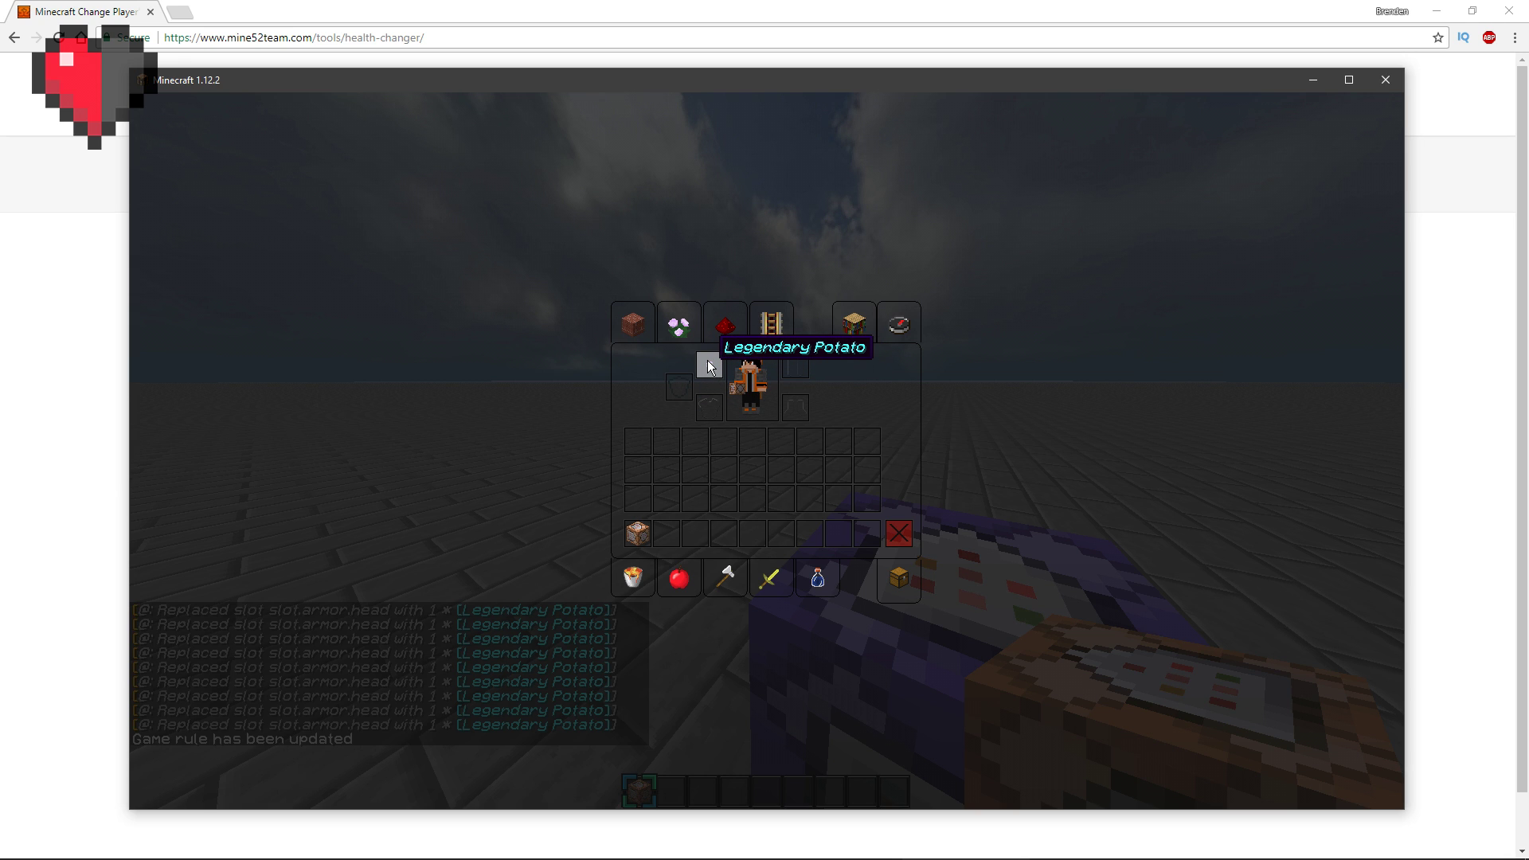
{"action": "key", "text": "e"}
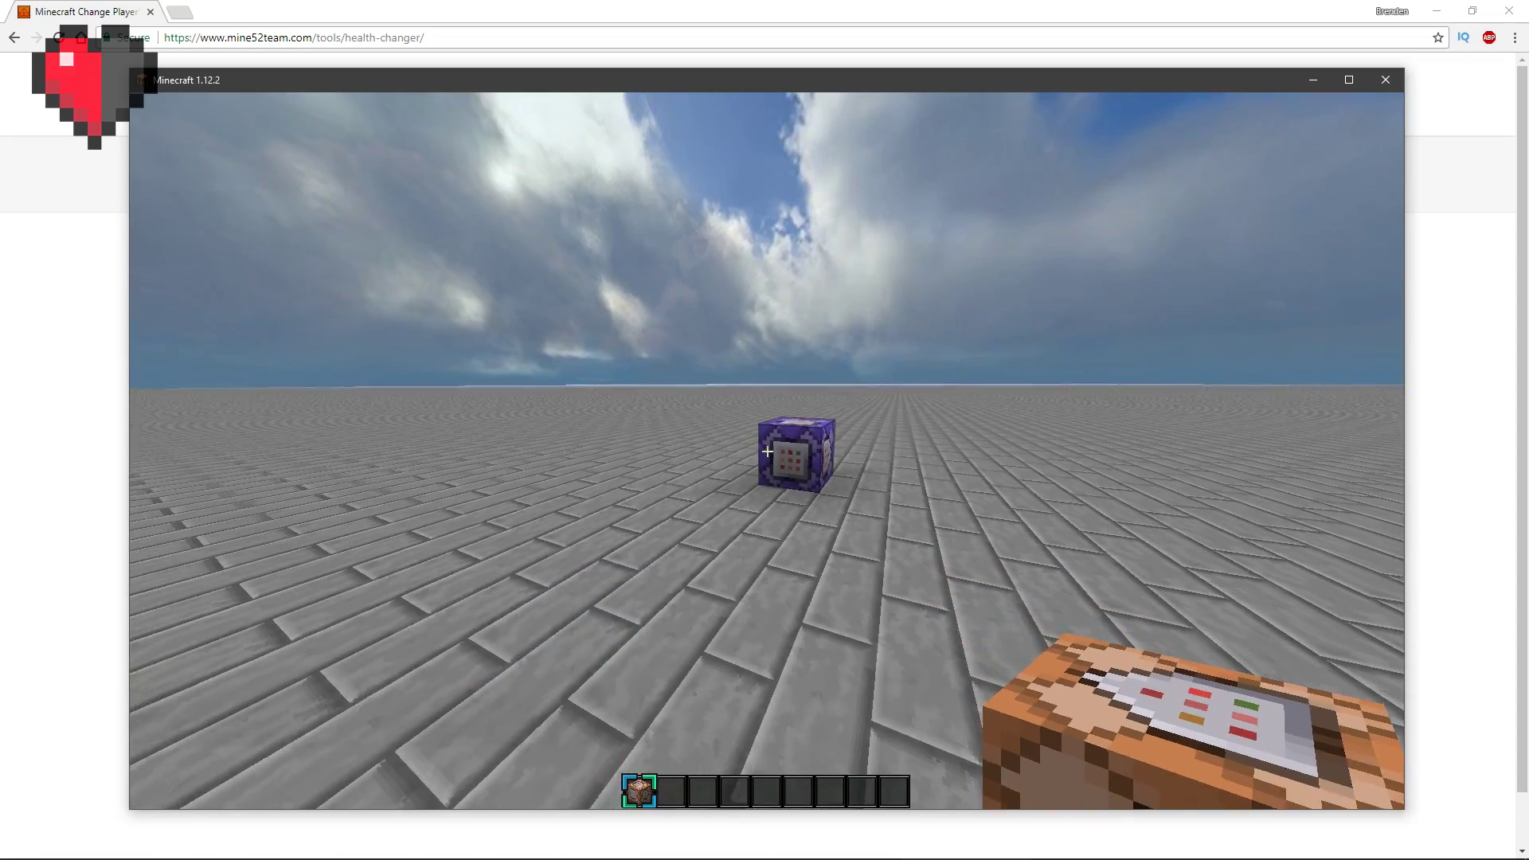
Step: Switch to survival mode with /gamemode s and check the equipped head item in the survival inventory
{"action": "key", "text": "slash"}
{"action": "type", "text": "g"}
{"action": "key", "text": "Tab"}
{"action": "type", "text": "s"}
{"action": "key", "text": "Return"}
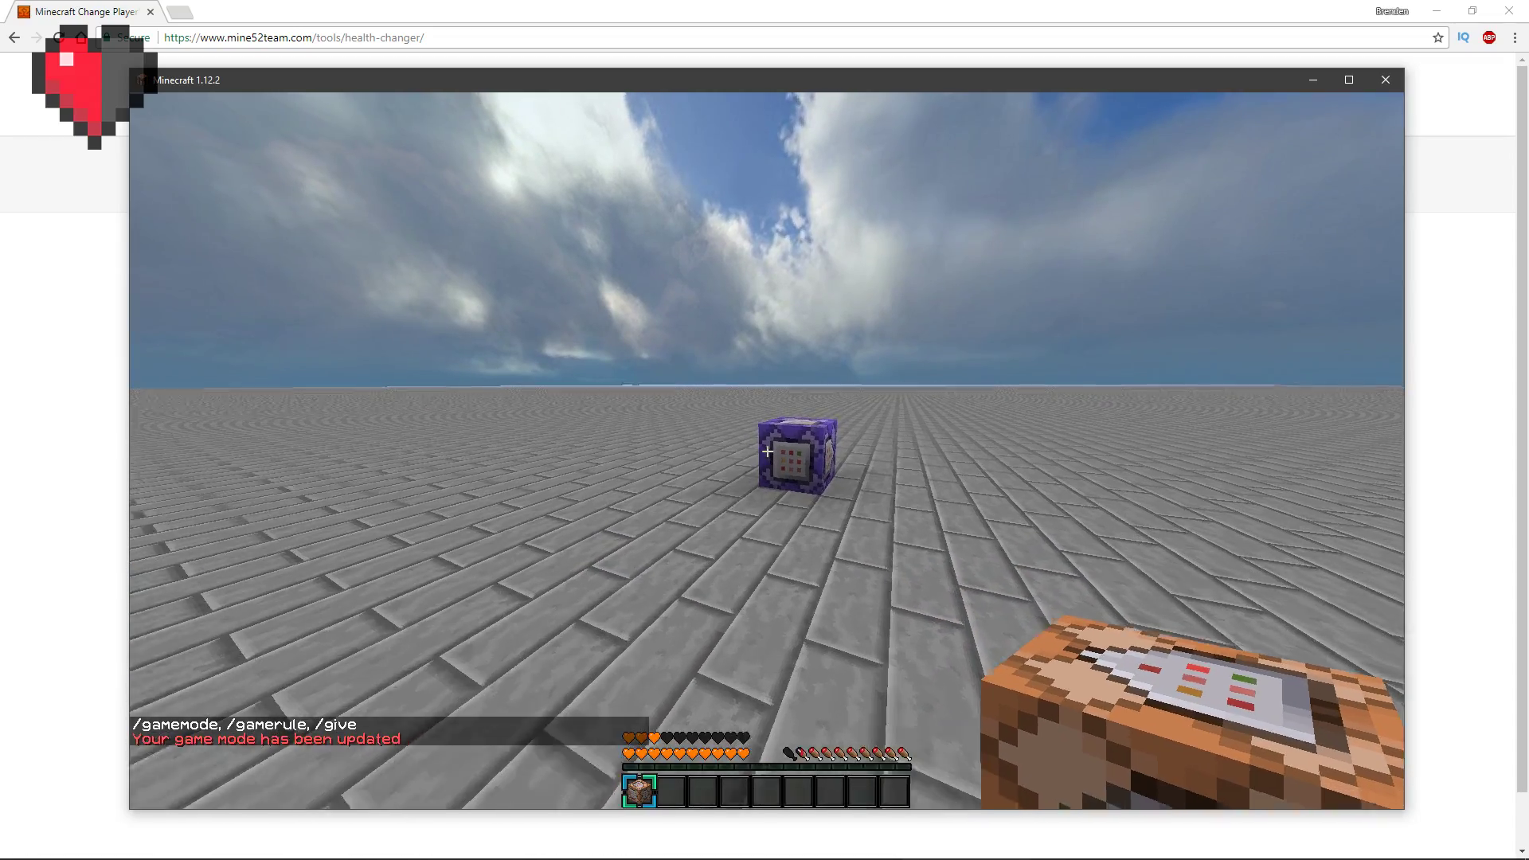
{"action": "key", "text": "e"}
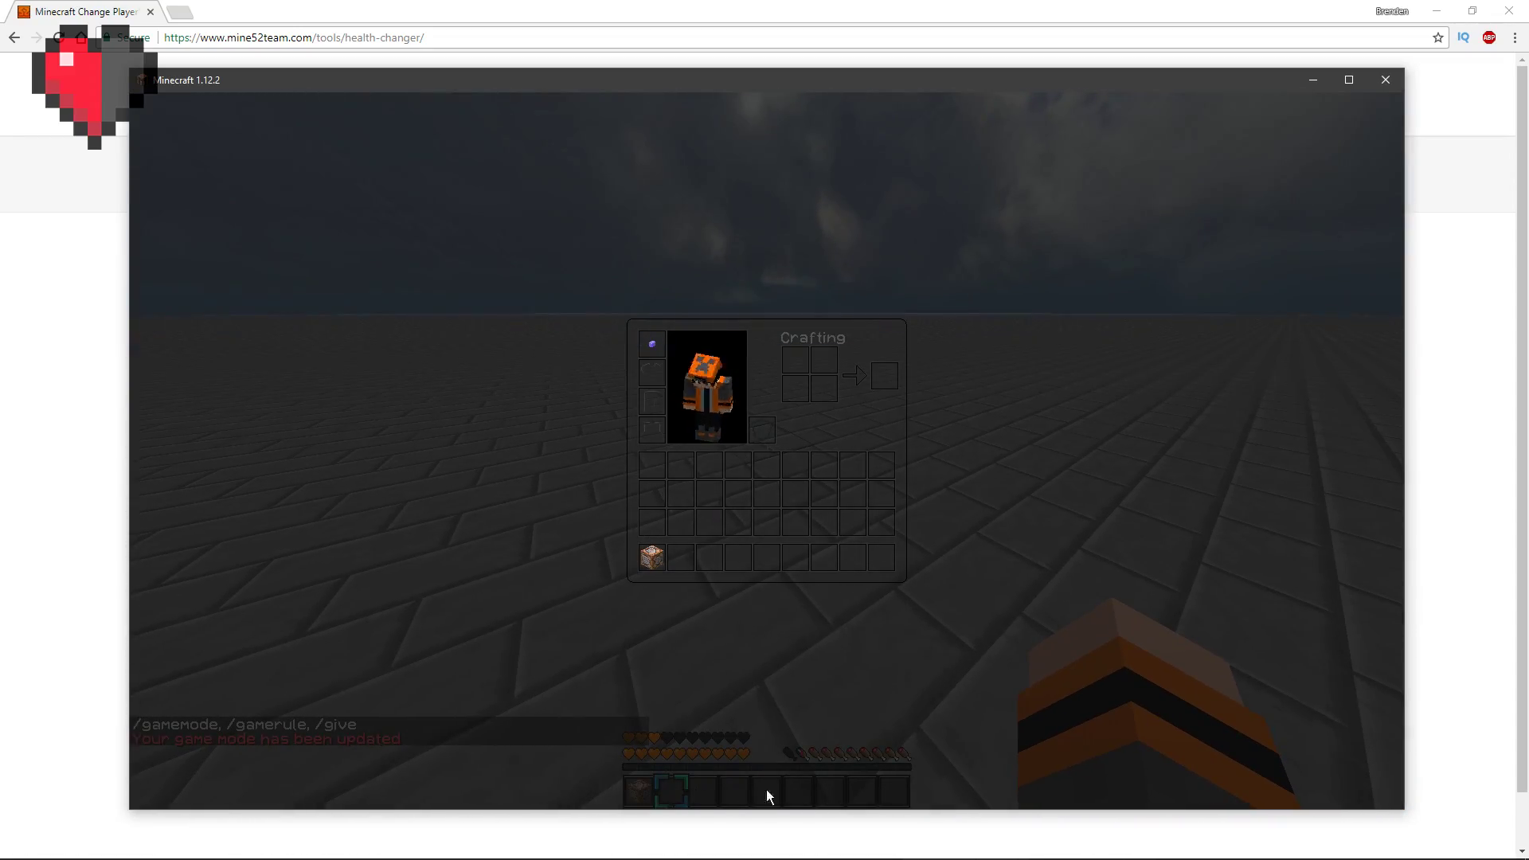
{"action": "key", "text": "e"}
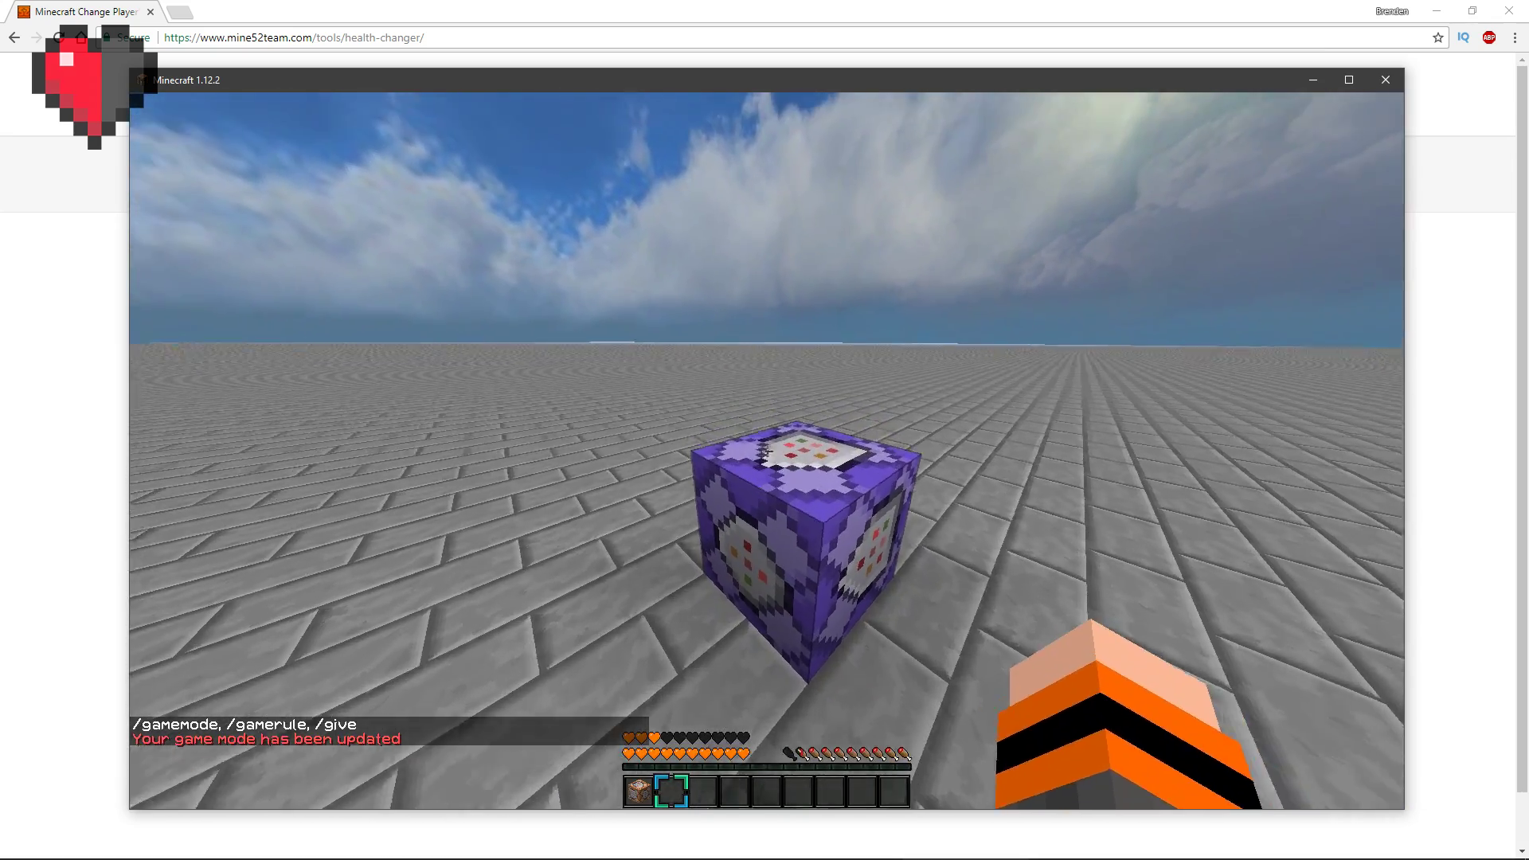
Step: On the Health Changer page in the browser, set Health to 13, copy the generated command and return to Minecraft
{"action": "key", "text": "e"}
{"action": "left_click", "coordinate": [25, 327]}
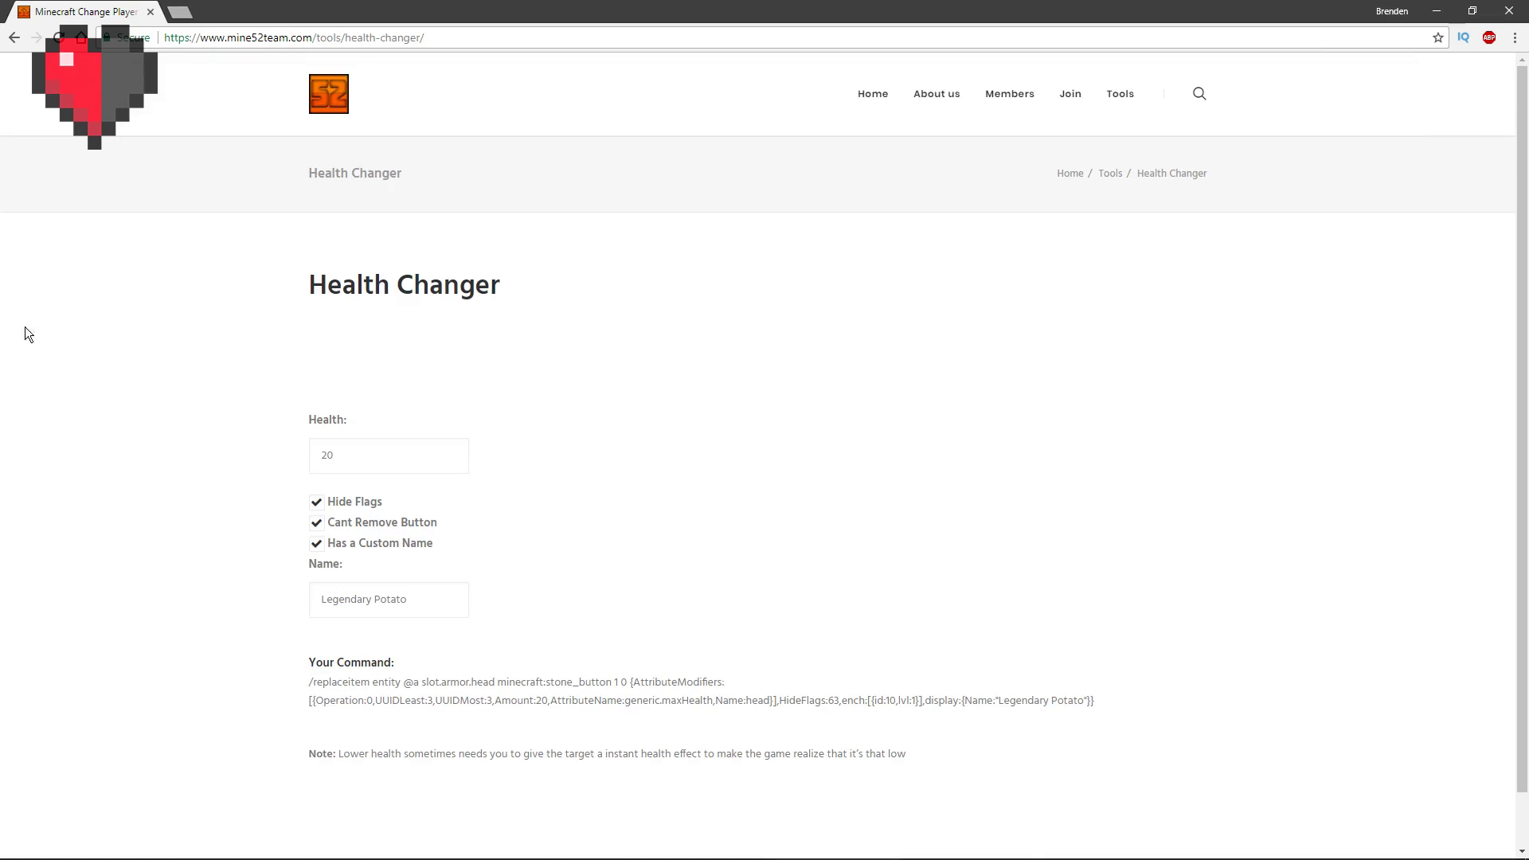
{"action": "double_click", "coordinate": [352, 443]}
{"action": "type", "text": "13"}
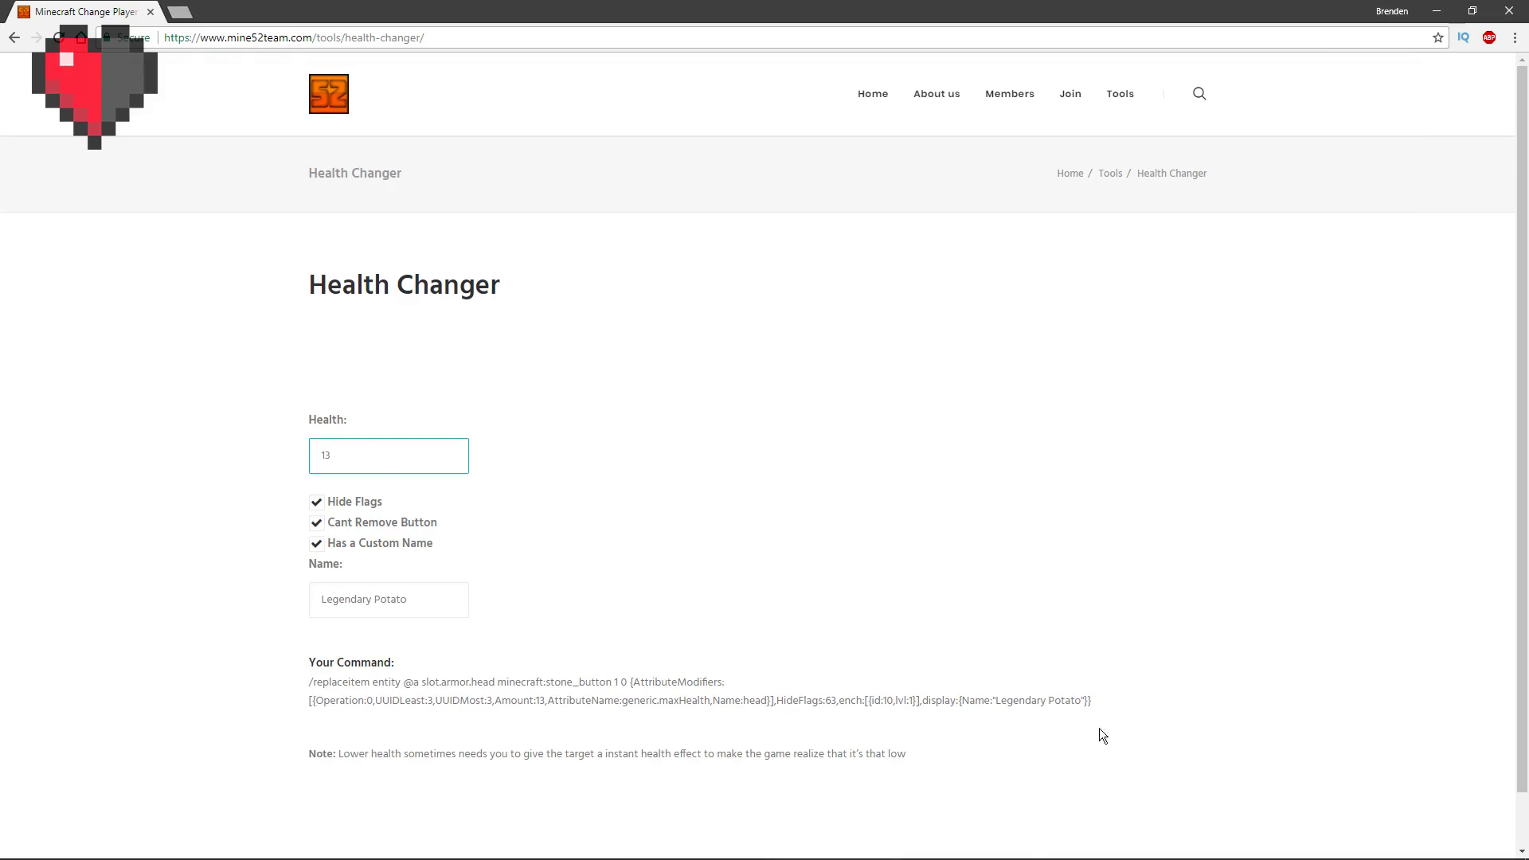
{"action": "left_click_drag", "start_coordinate": [1099, 728], "coordinate": [1134, 706]}
{"action": "left_click", "coordinate": [301, 683]}
{"action": "left_click", "coordinate": [836, 844]}
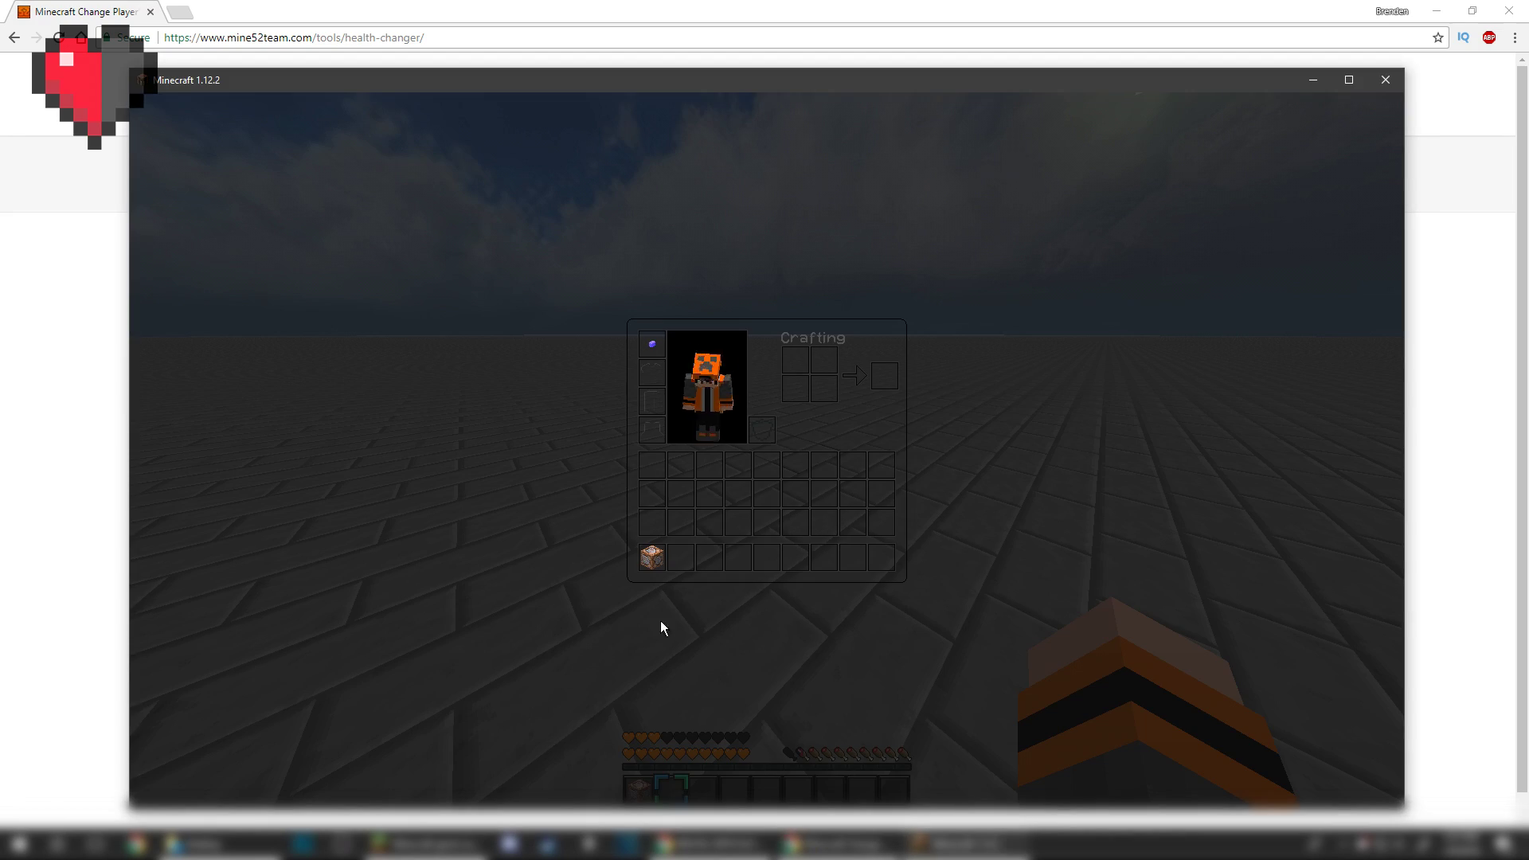
Step: Switch to creative mode and replace the repeating command block's console command with the copied /replaceitem command
{"action": "key", "text": "e"}
{"action": "key", "text": "w"}
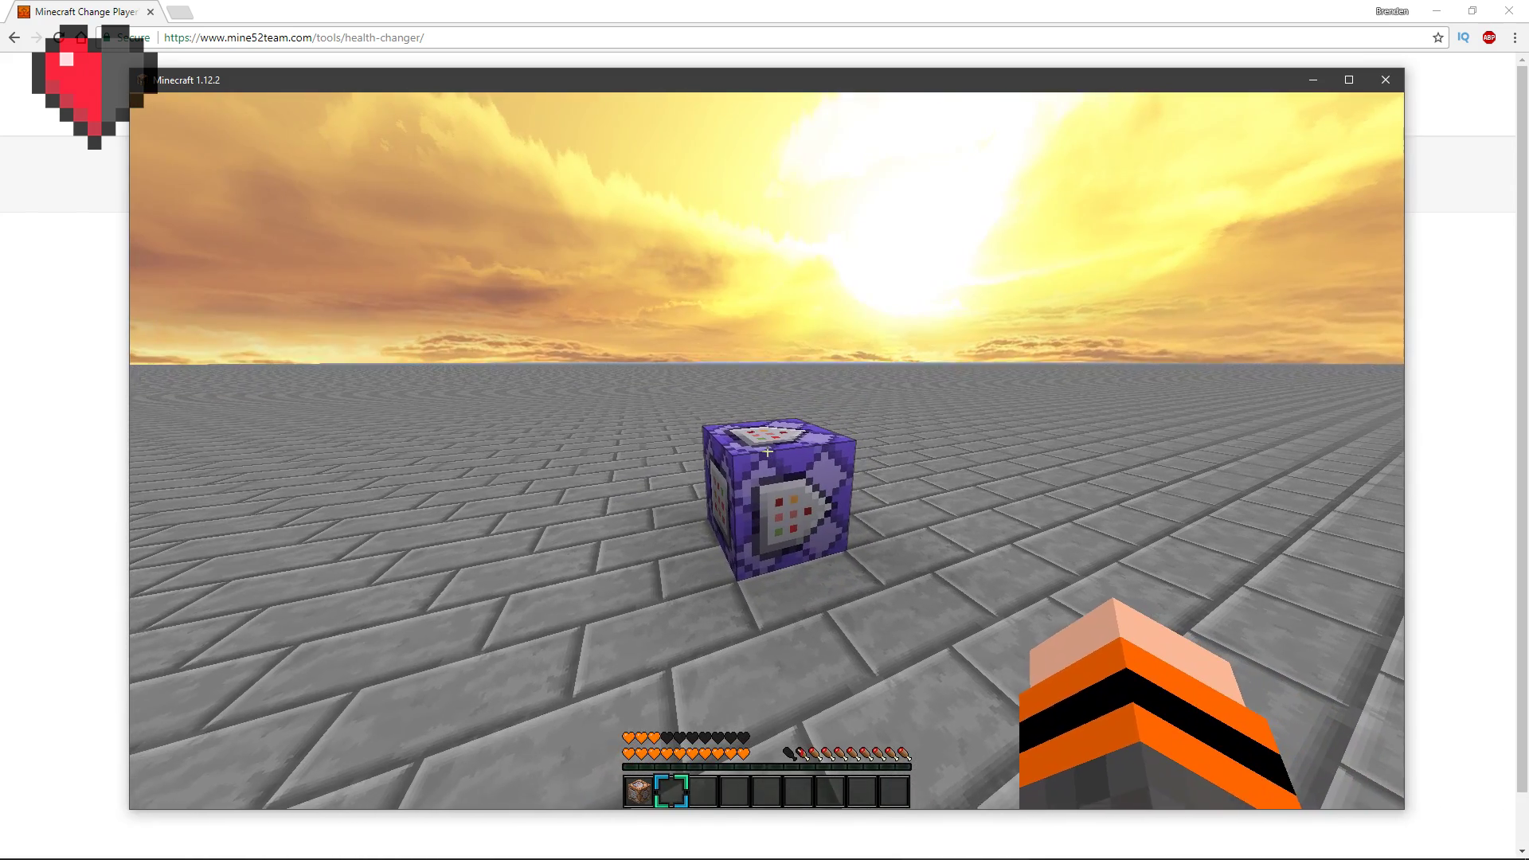
{"action": "key", "text": "slash"}
{"action": "type", "text": "gamemode 1"}
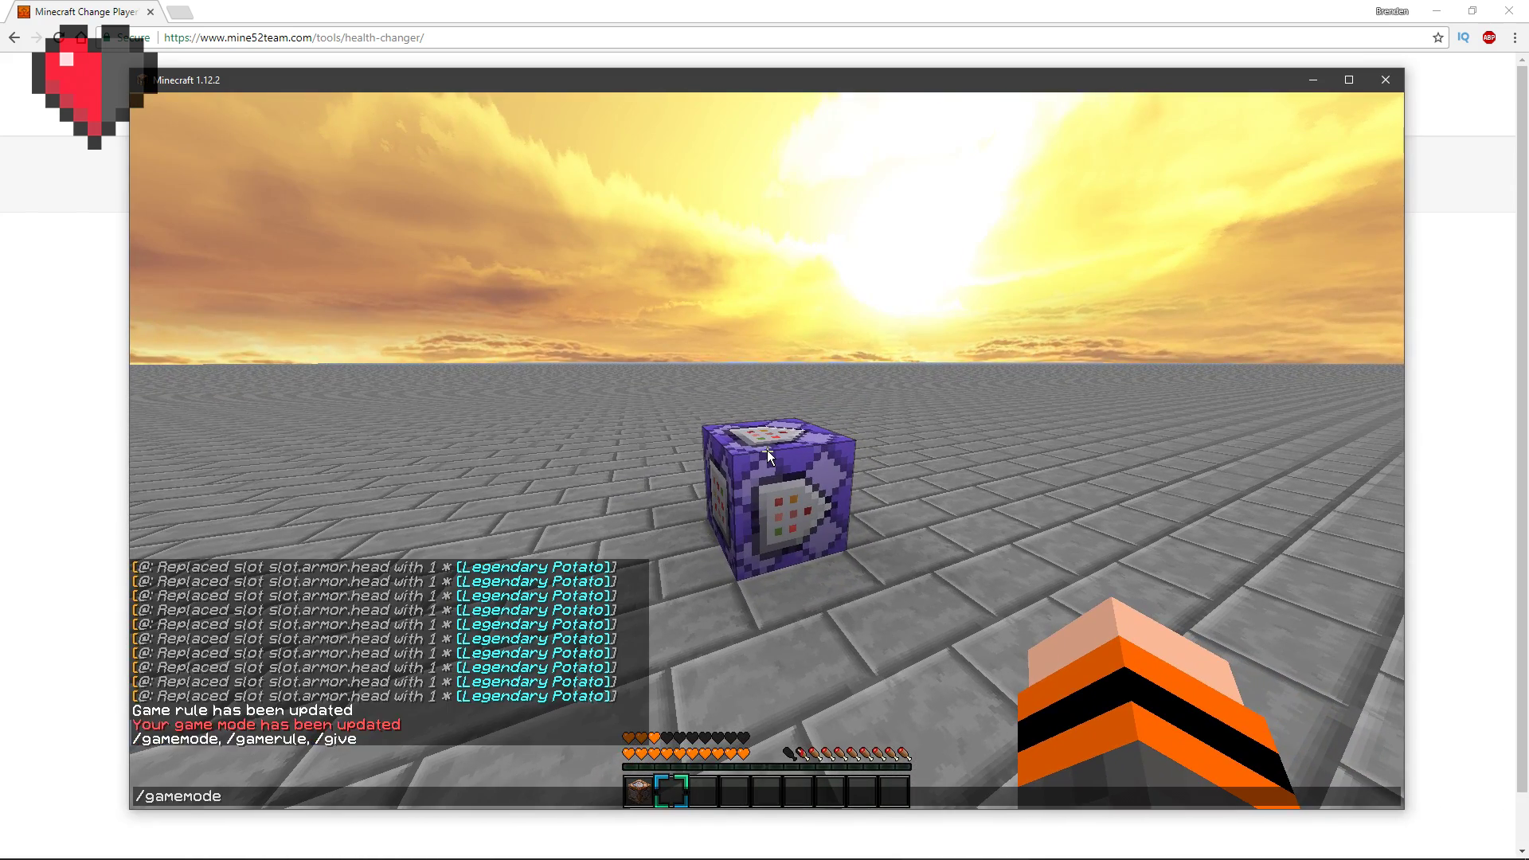
{"action": "key", "text": "Return"}
{"action": "key", "text": "w"}
{"action": "right_click", "coordinate": [767, 452]}
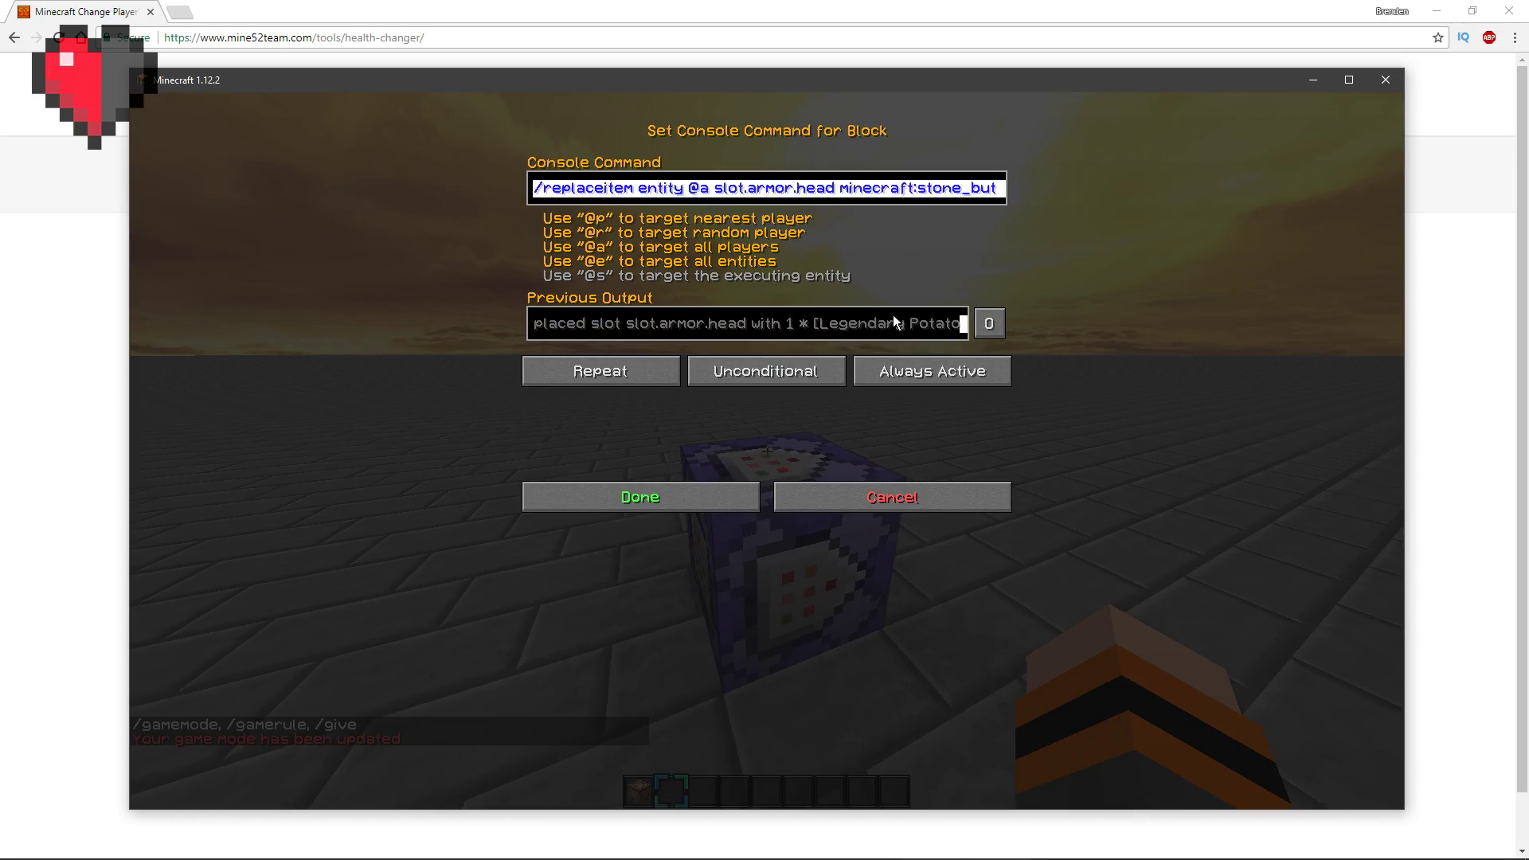
{"action": "key", "text": "ctrl+v"}
{"action": "left_click", "coordinate": [708, 503]}
Step: Switch to survival mode with /gamemode 0 and check the heart bar and the head armor slot
{"action": "type", "text": "s/g"}
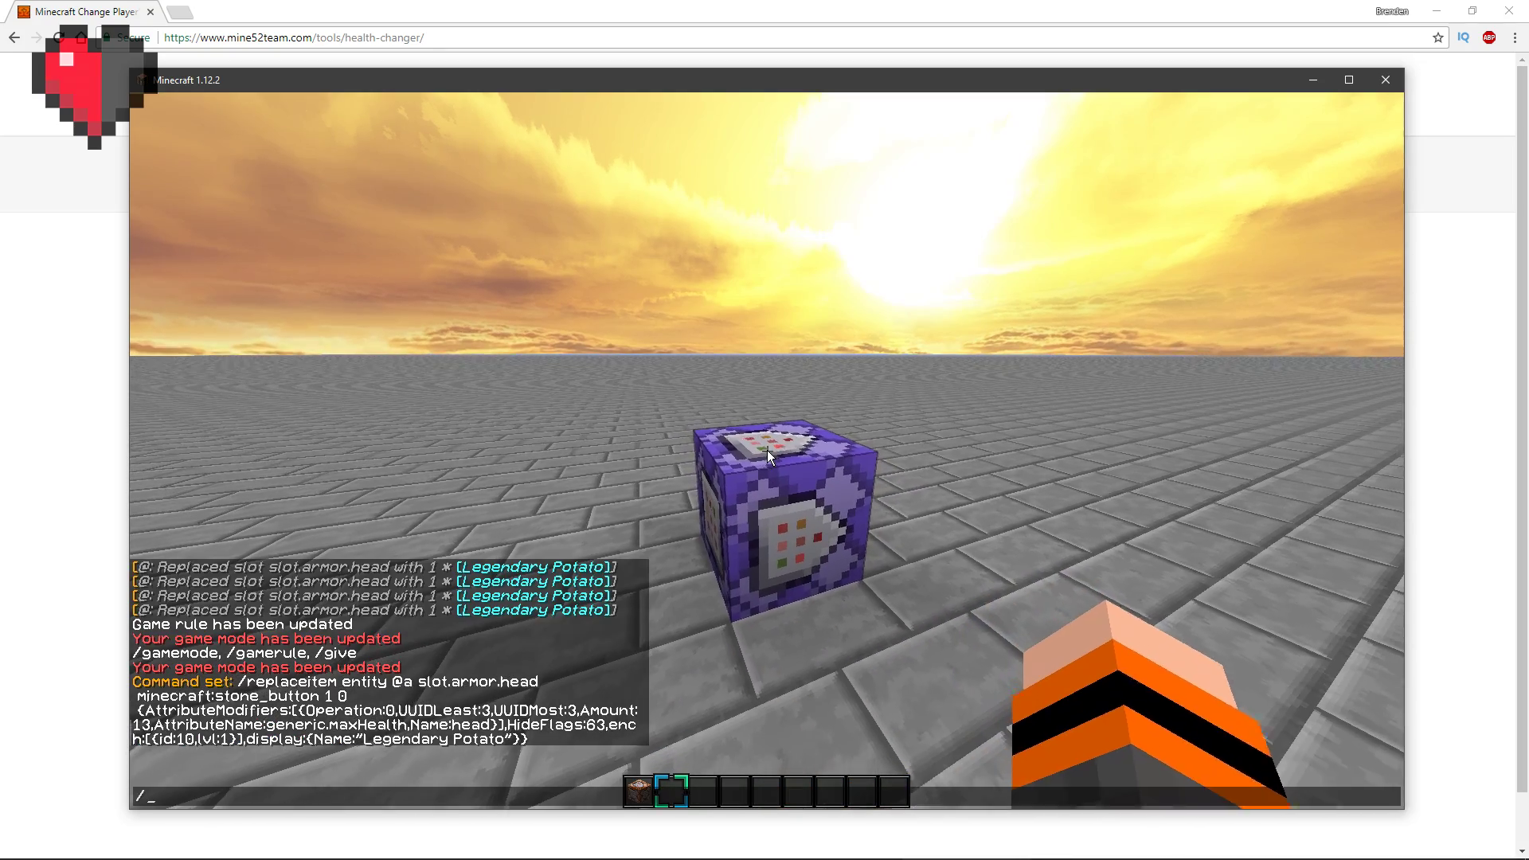
{"action": "key", "text": "Tab"}
{"action": "type", "text": "0"}
{"action": "key", "text": "Return"}
{"action": "key", "text": "e"}
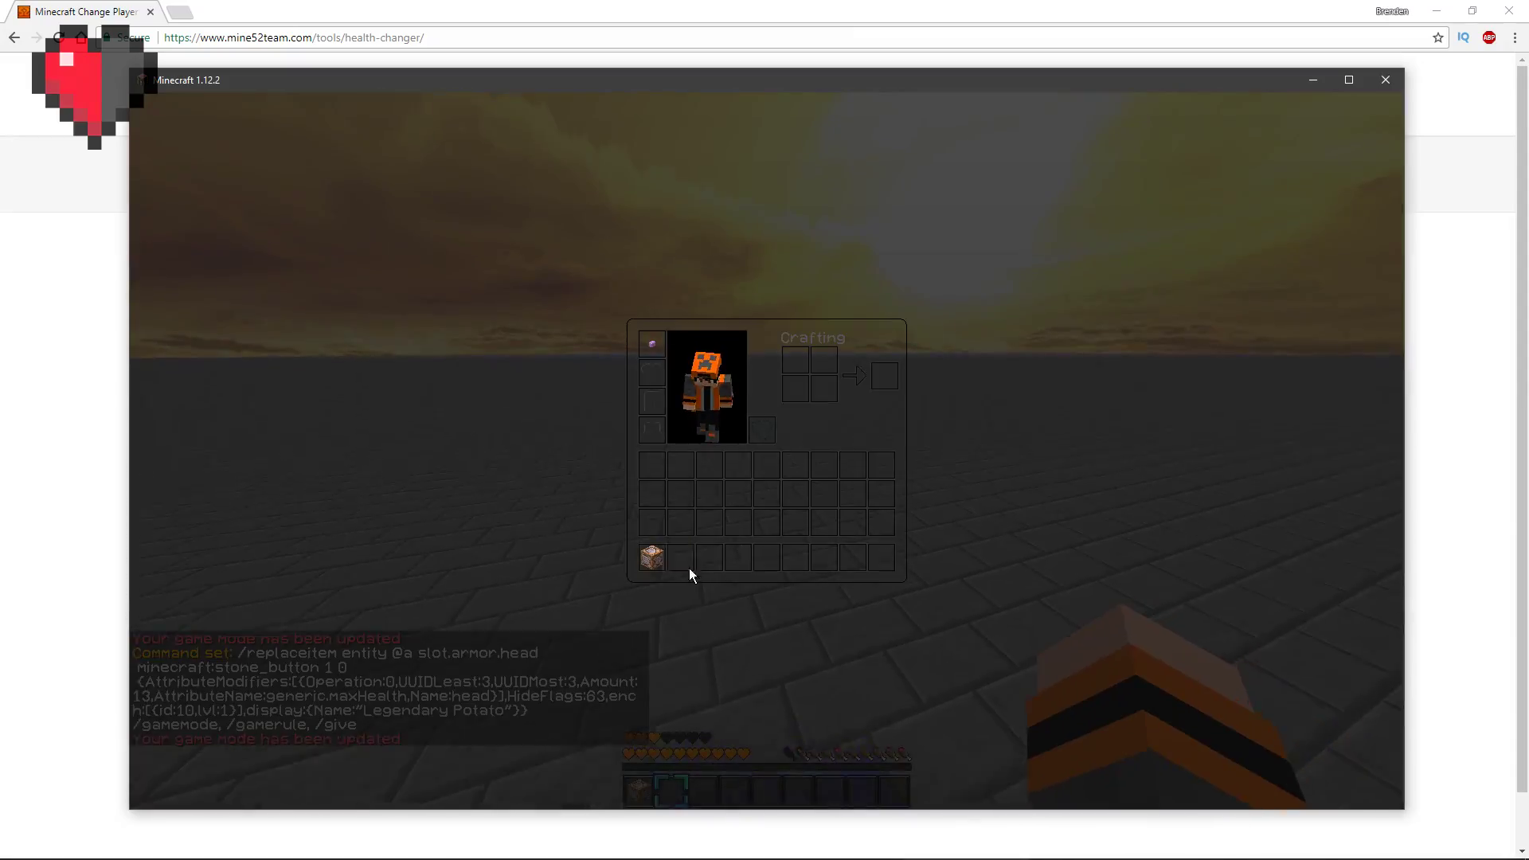
{"action": "key", "text": "e"}
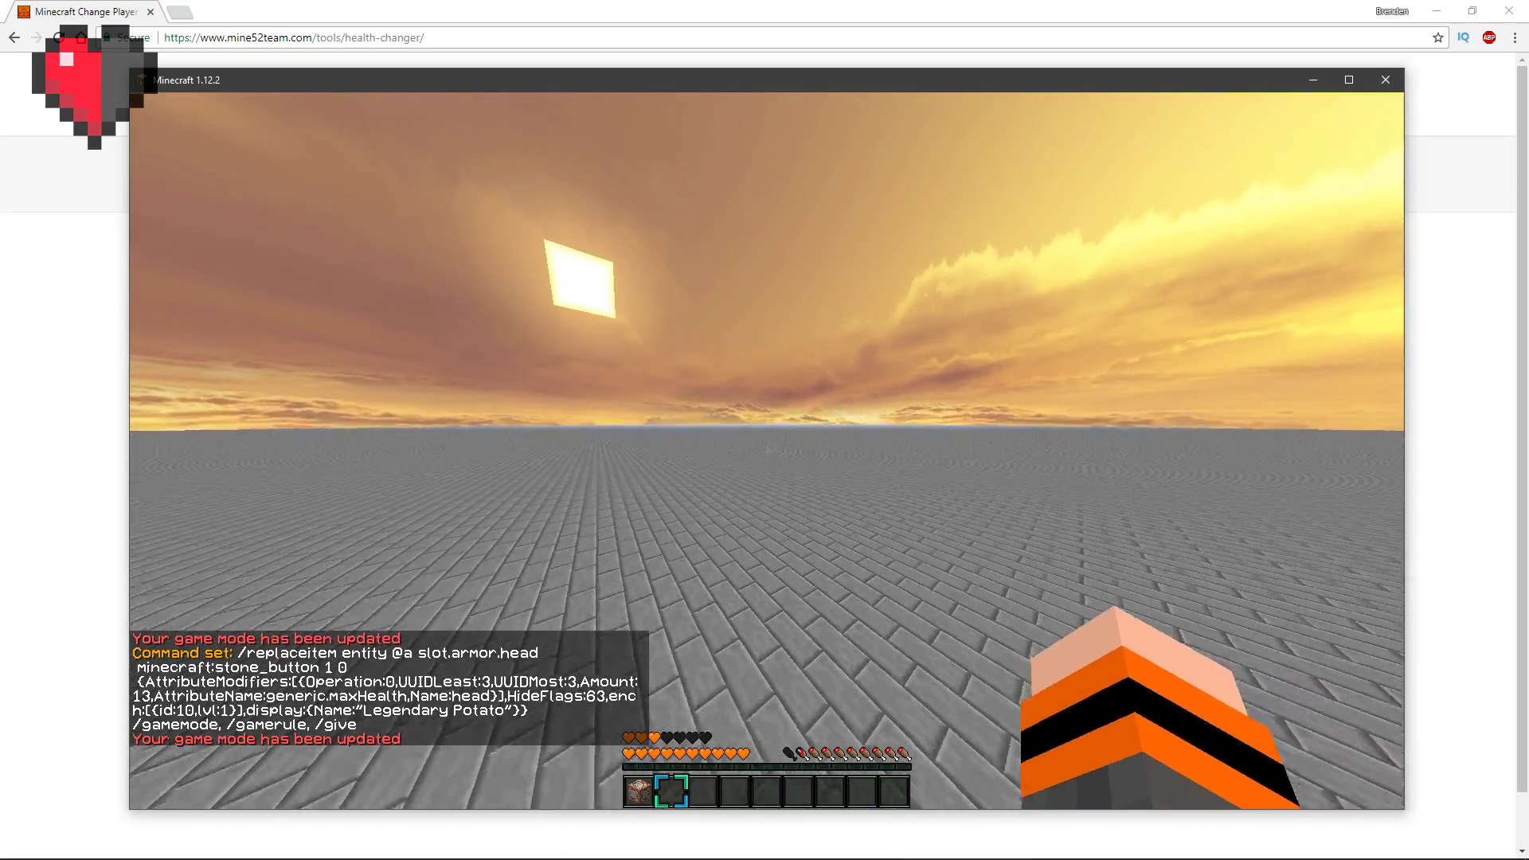
{"action": "key", "text": "w"}
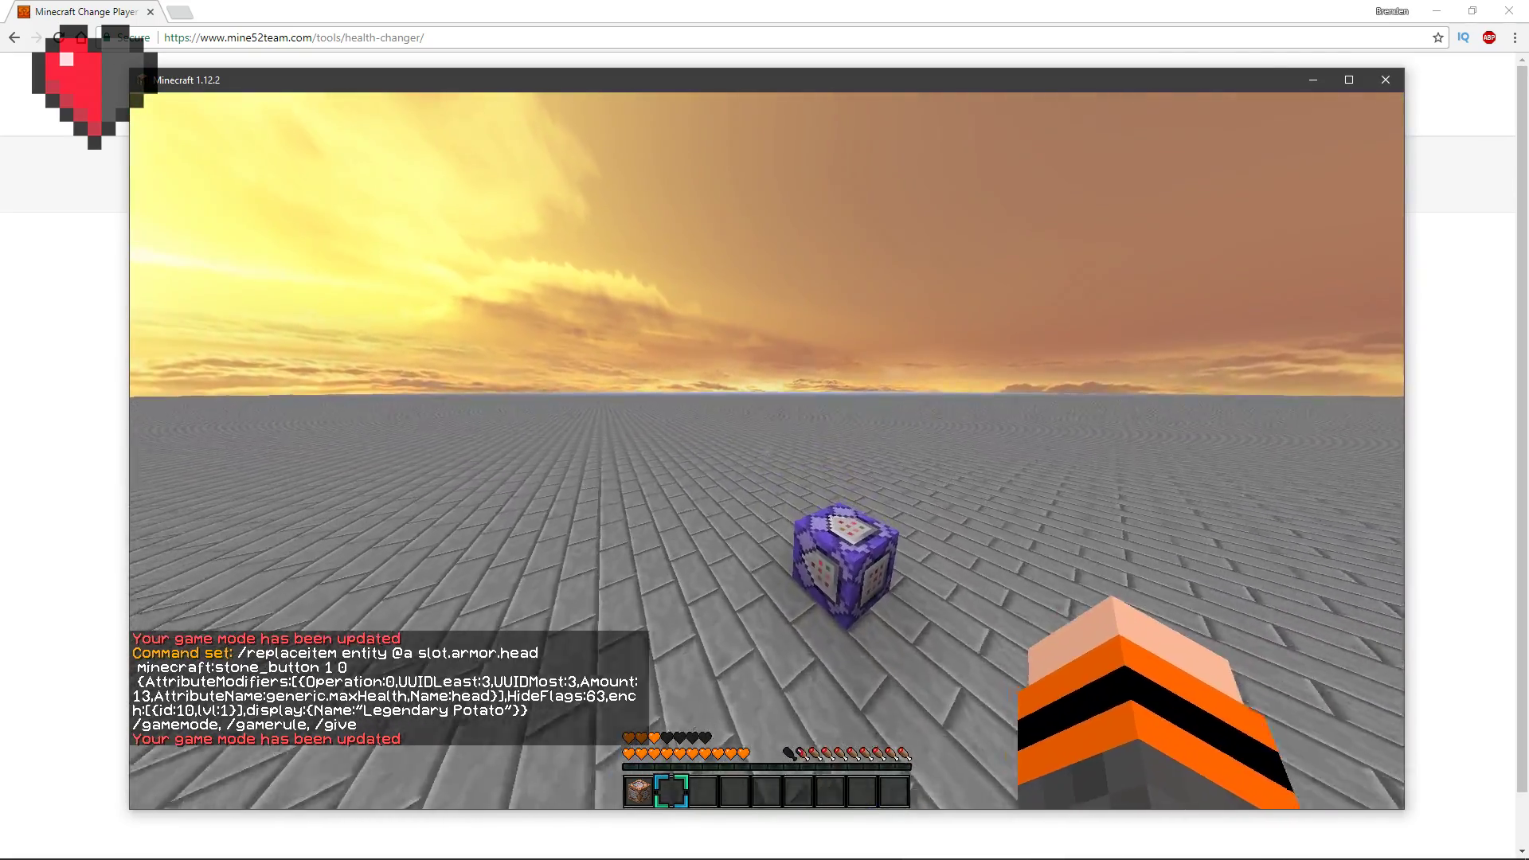
{"action": "key", "text": "s"}
{"action": "key", "text": "e"}
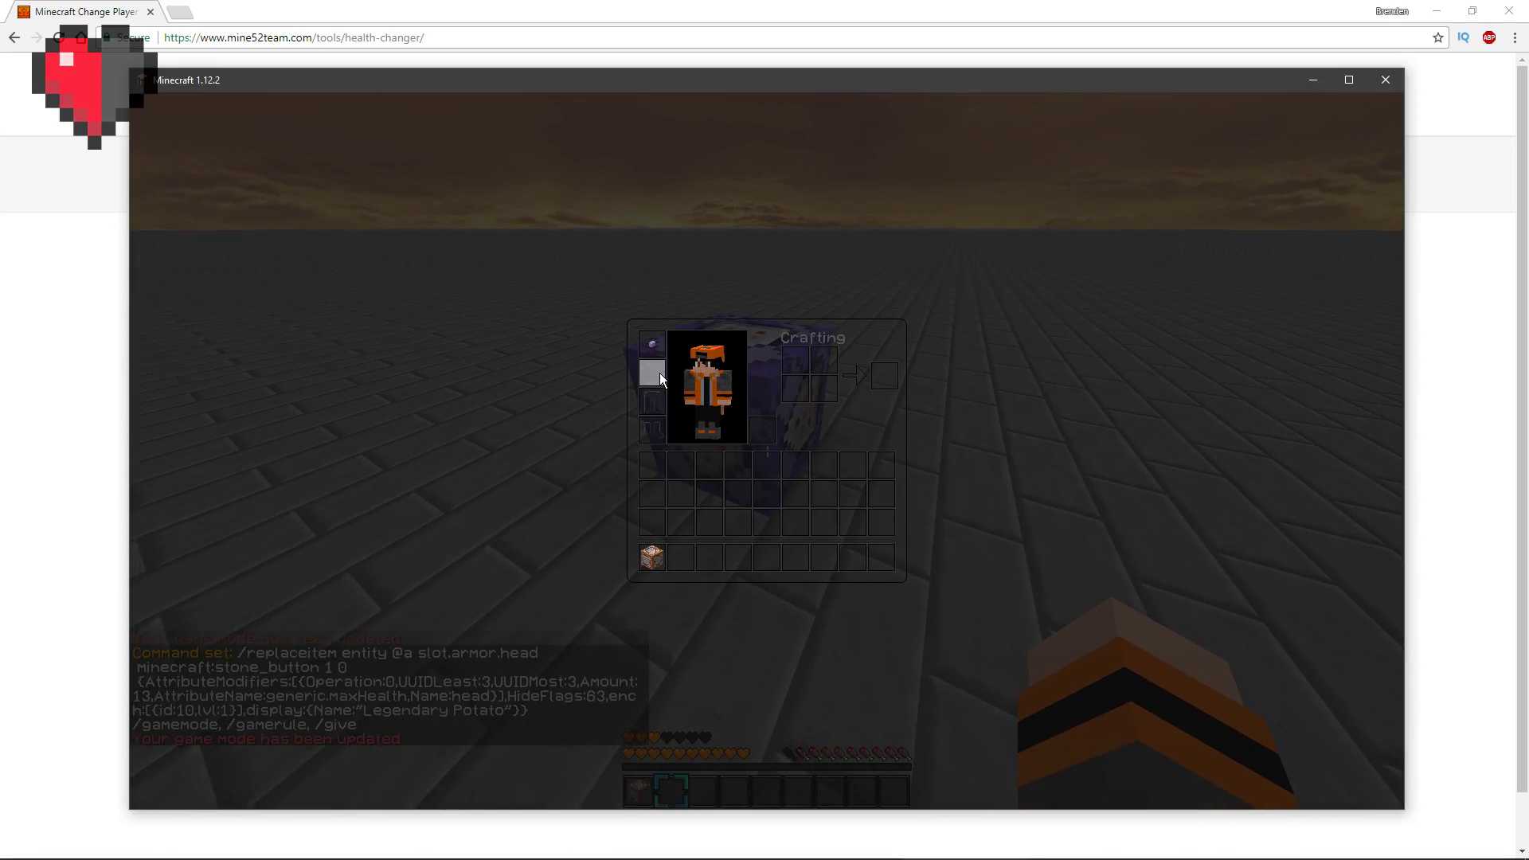
Step: Switch to creative mode with /gamemode c and break the repeating command block
{"action": "type", "text": "e/g"}
{"action": "key", "text": "Tab"}
{"action": "type", "text": "c"}
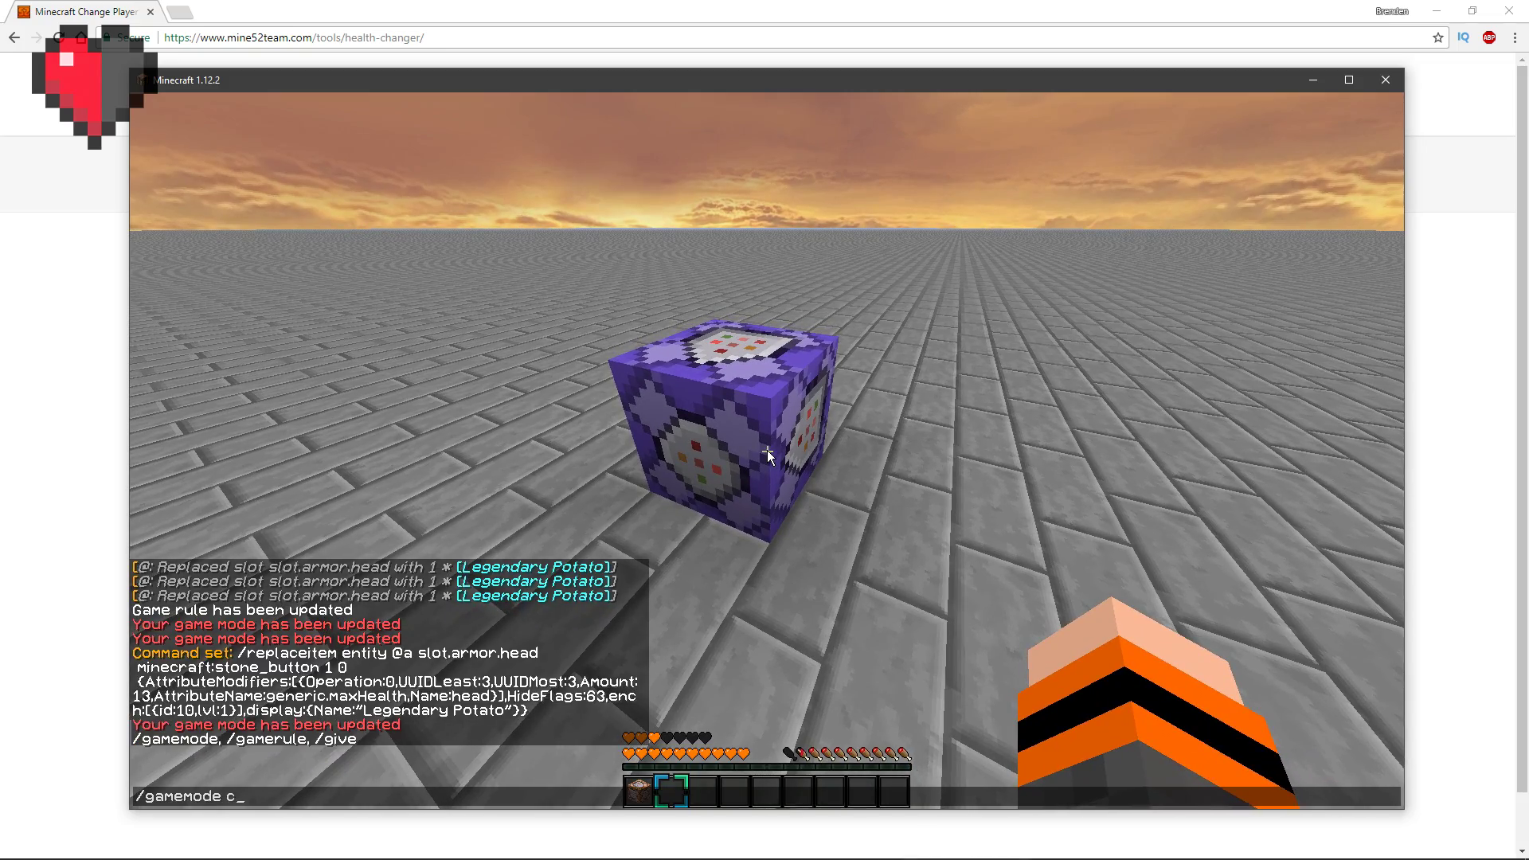
{"action": "key", "text": "Return"}
{"action": "key", "text": "w"}
{"action": "key", "text": "d"}
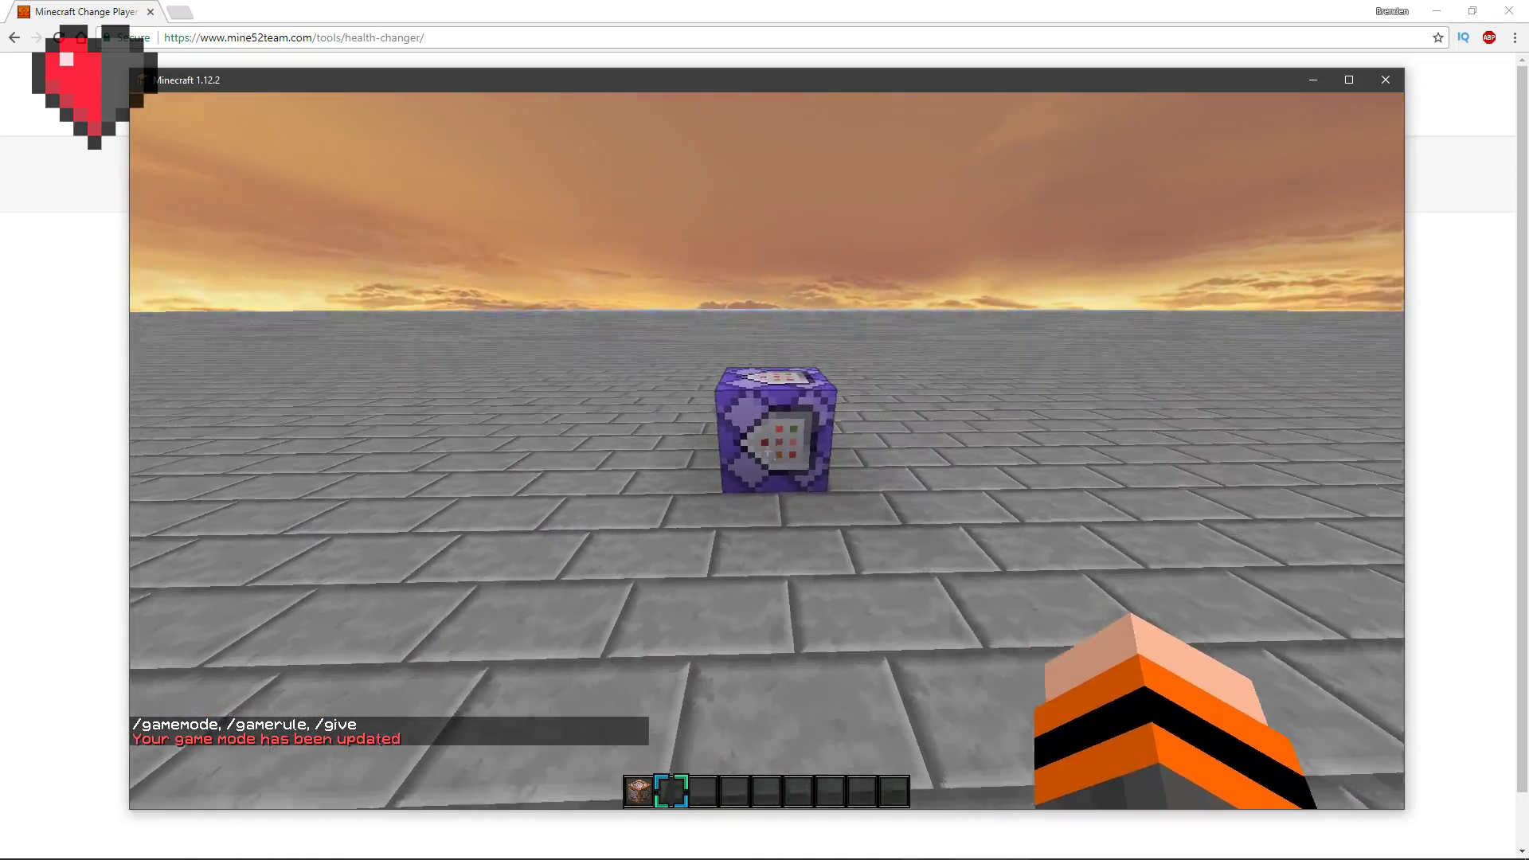
{"action": "key", "text": "w"}
{"action": "key", "text": "a"}
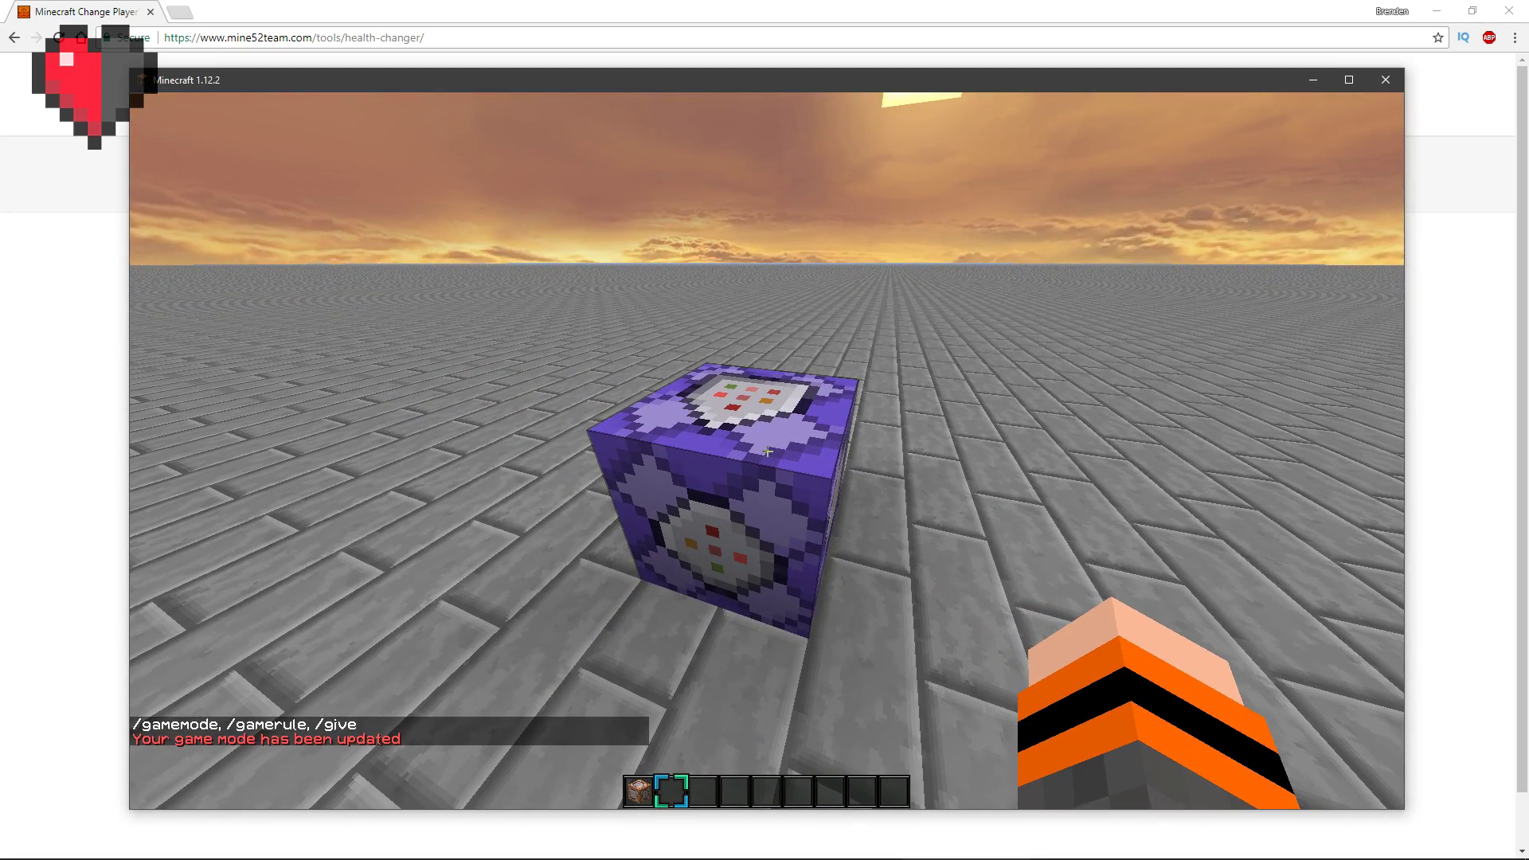
{"action": "left_click", "coordinate": [767, 452]}
Step: In the browser's Health Changer page, set Health to -19, copy the whole generated command and return to Minecraft
{"action": "key", "text": "e"}
{"action": "left_click", "coordinate": [27, 279]}
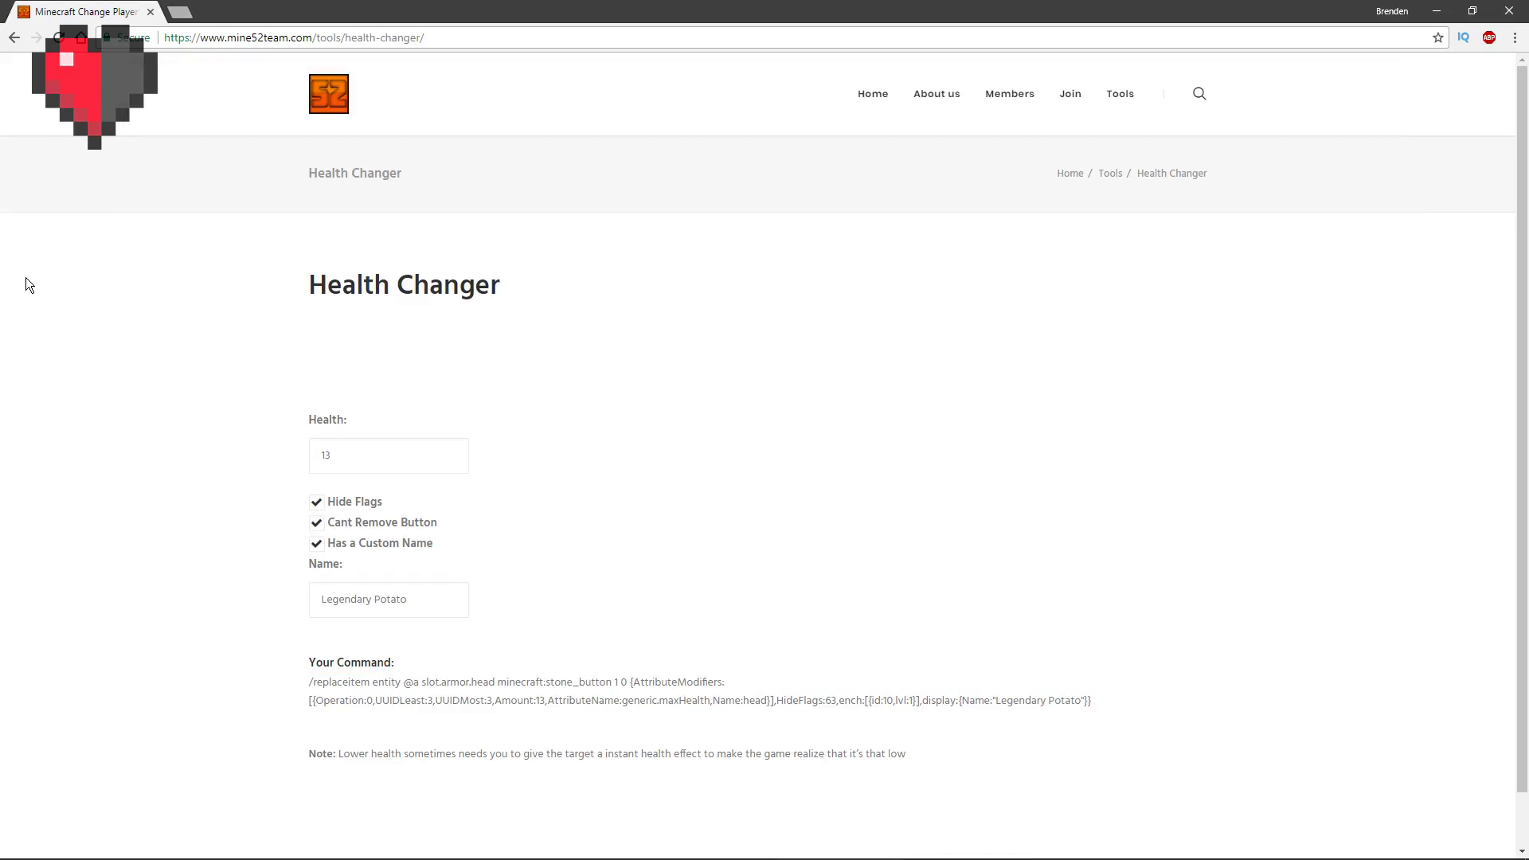
{"action": "double_click", "coordinate": [372, 446]}
{"action": "type", "text": "-19"}
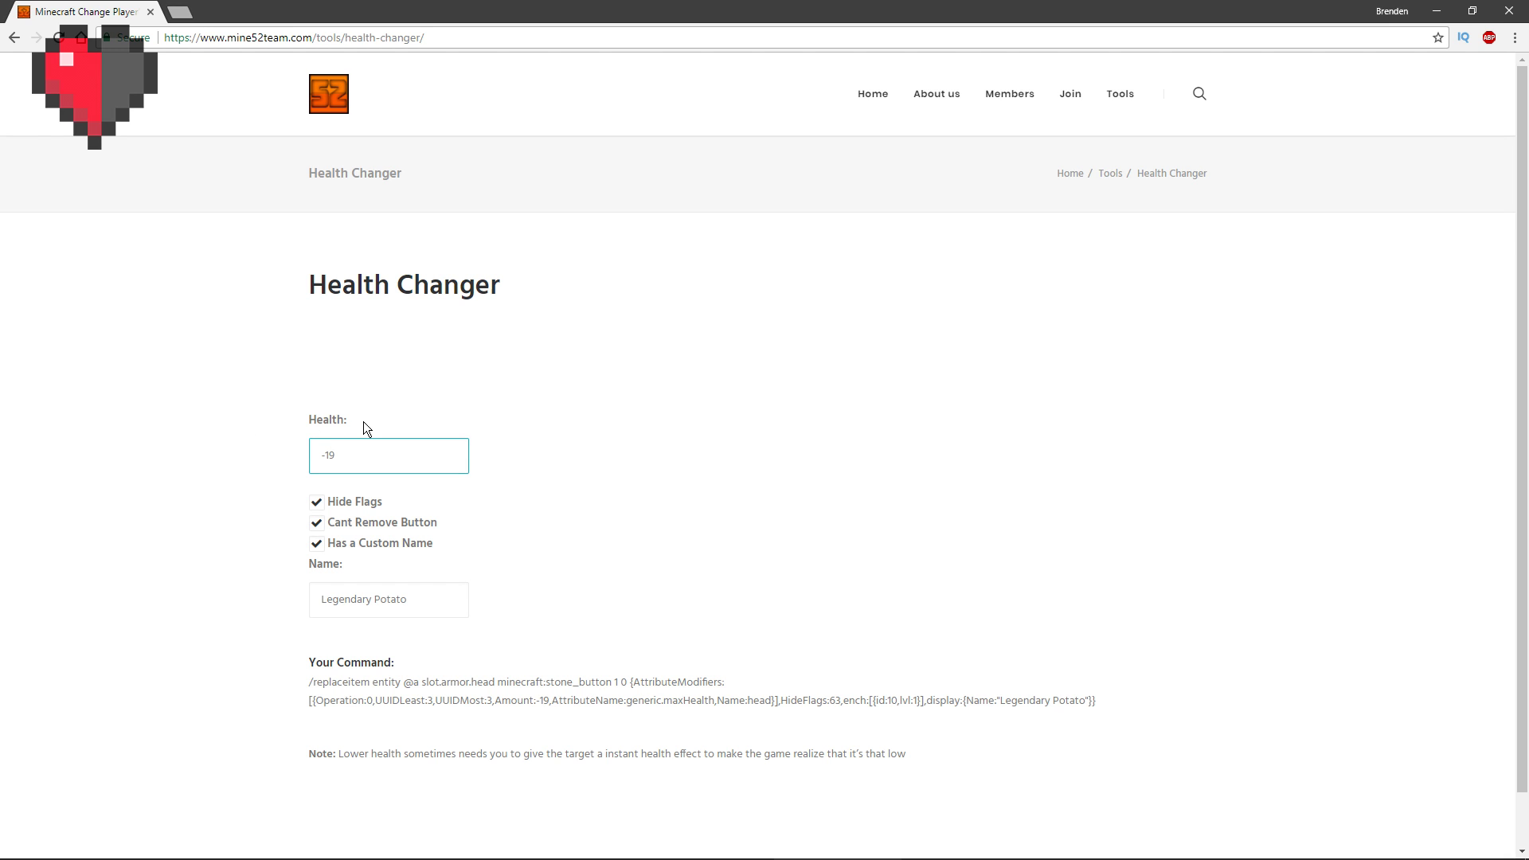
{"action": "left_click_drag", "start_coordinate": [1183, 721], "coordinate": [1129, 701]}
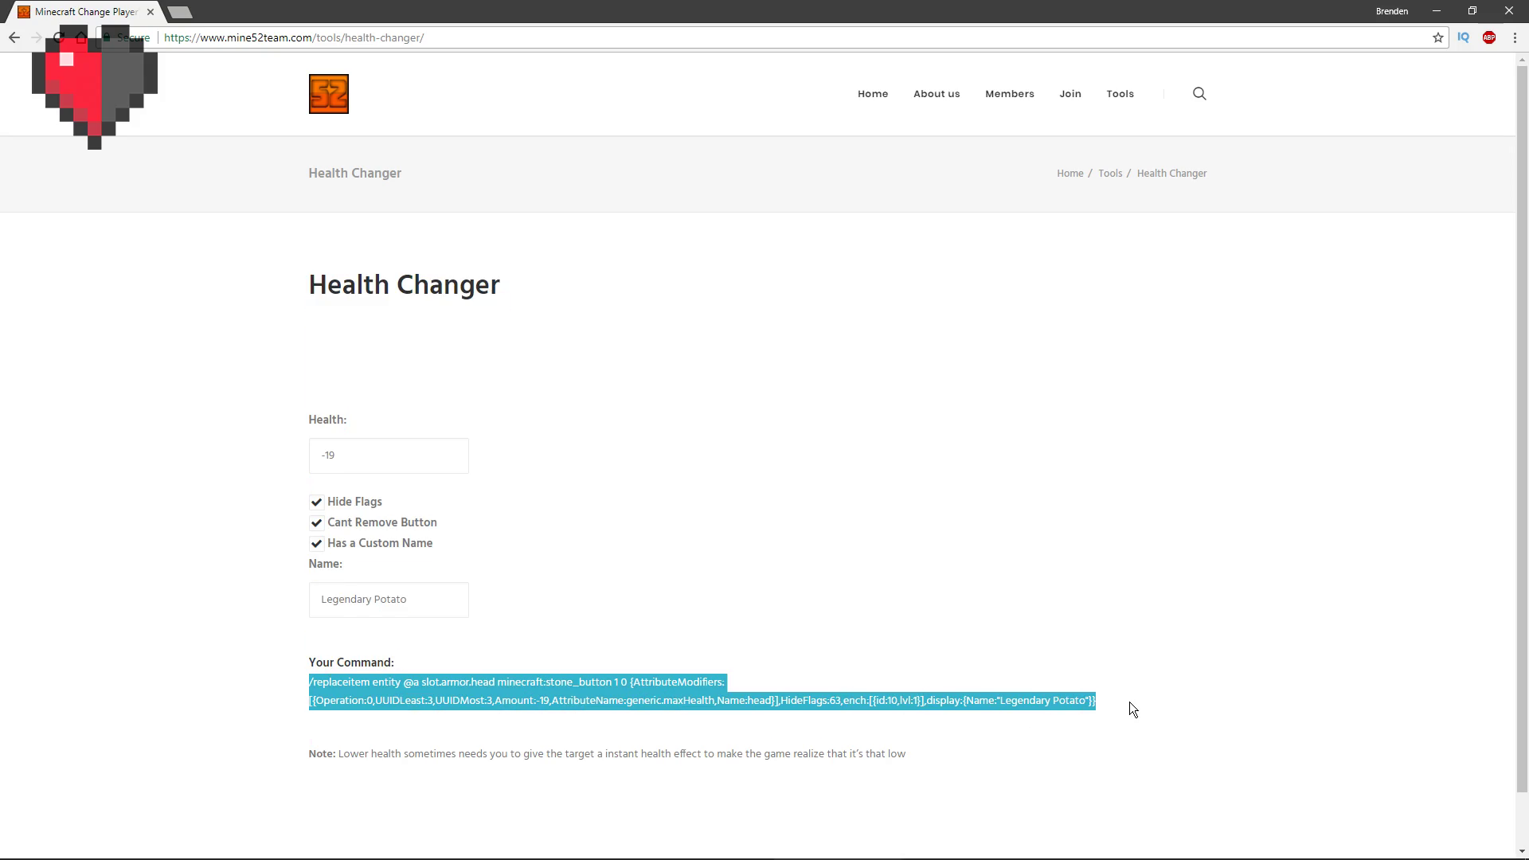
{"action": "left_click", "coordinate": [967, 844]}
Step: Place a new command block on the ground with the copied /replaceitem command, set to Repeat and Always Active
{"action": "key", "text": "e"}
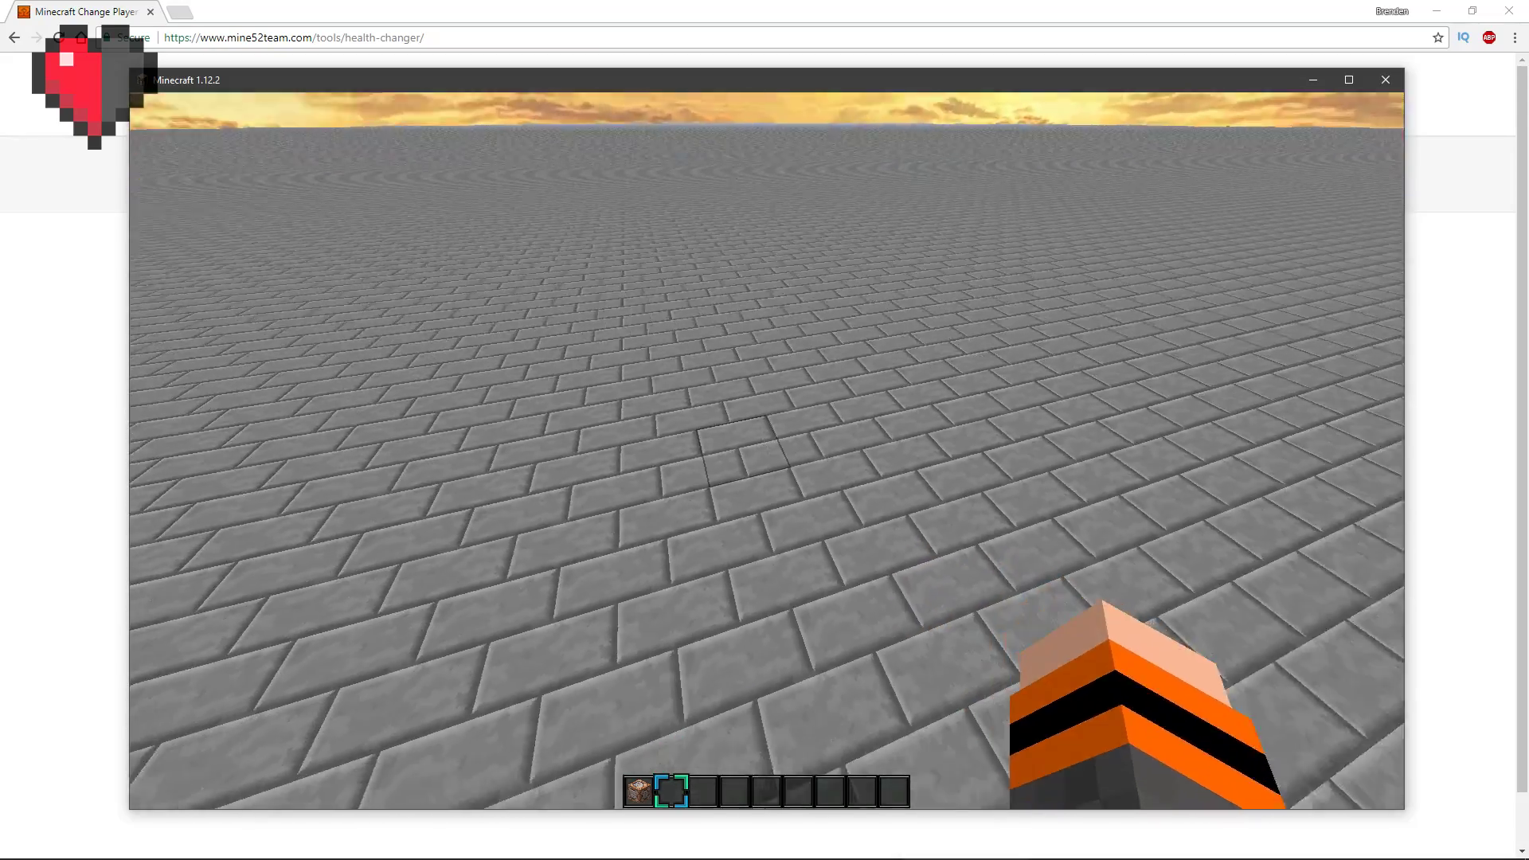
{"action": "key", "text": "1"}
{"action": "right_click", "coordinate": [767, 451]}
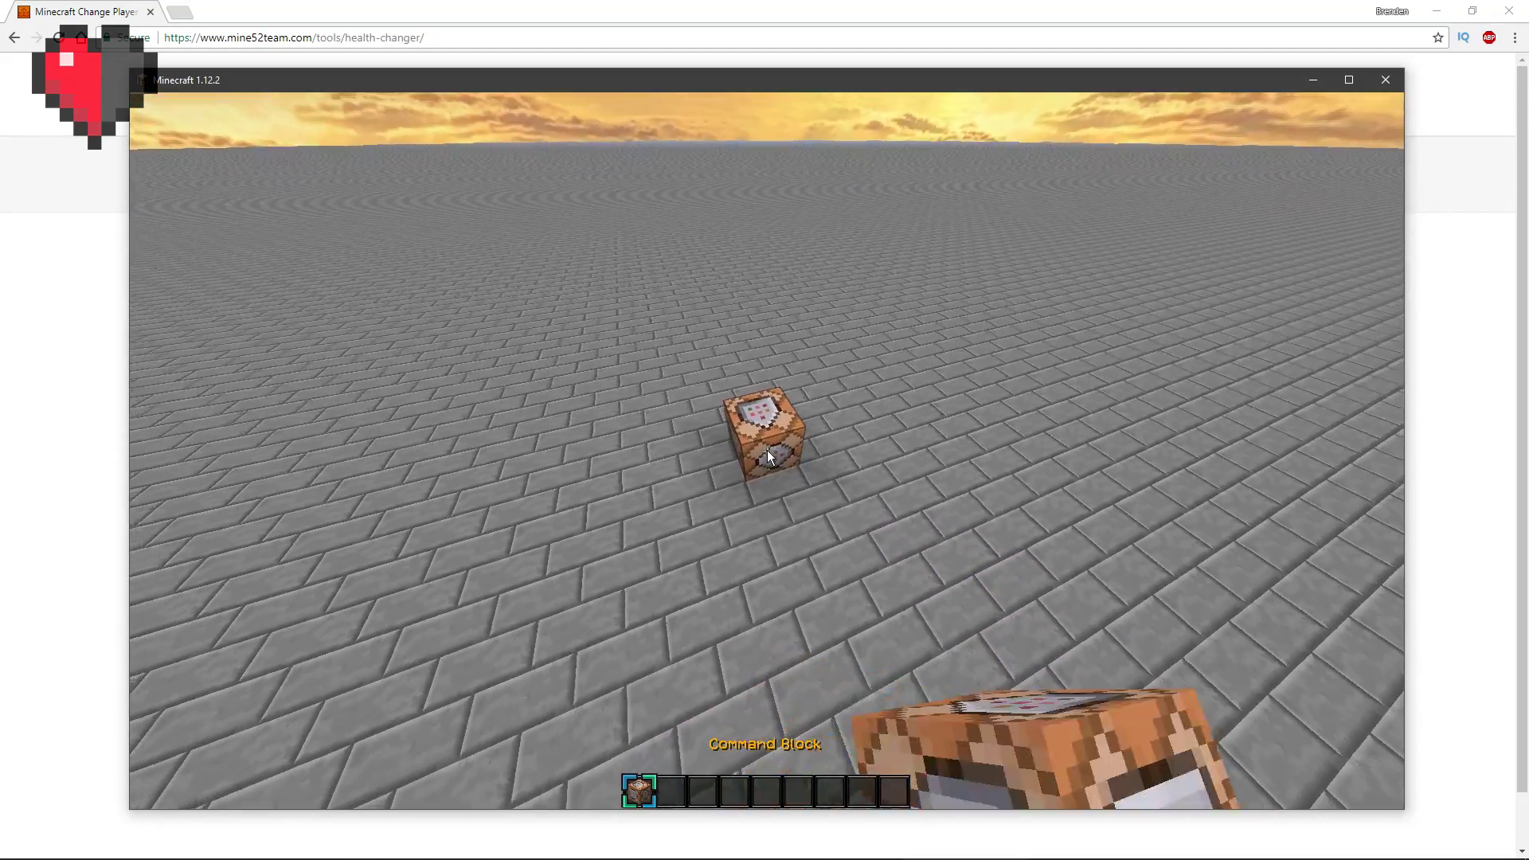
{"action": "right_click", "coordinate": [767, 451]}
{"action": "key", "text": "ctrl+v"}
{"action": "left_click", "coordinate": [604, 382]}
{"action": "left_click", "coordinate": [629, 368]}
{"action": "left_click", "coordinate": [956, 378]}
{"action": "left_click", "coordinate": [661, 498]}
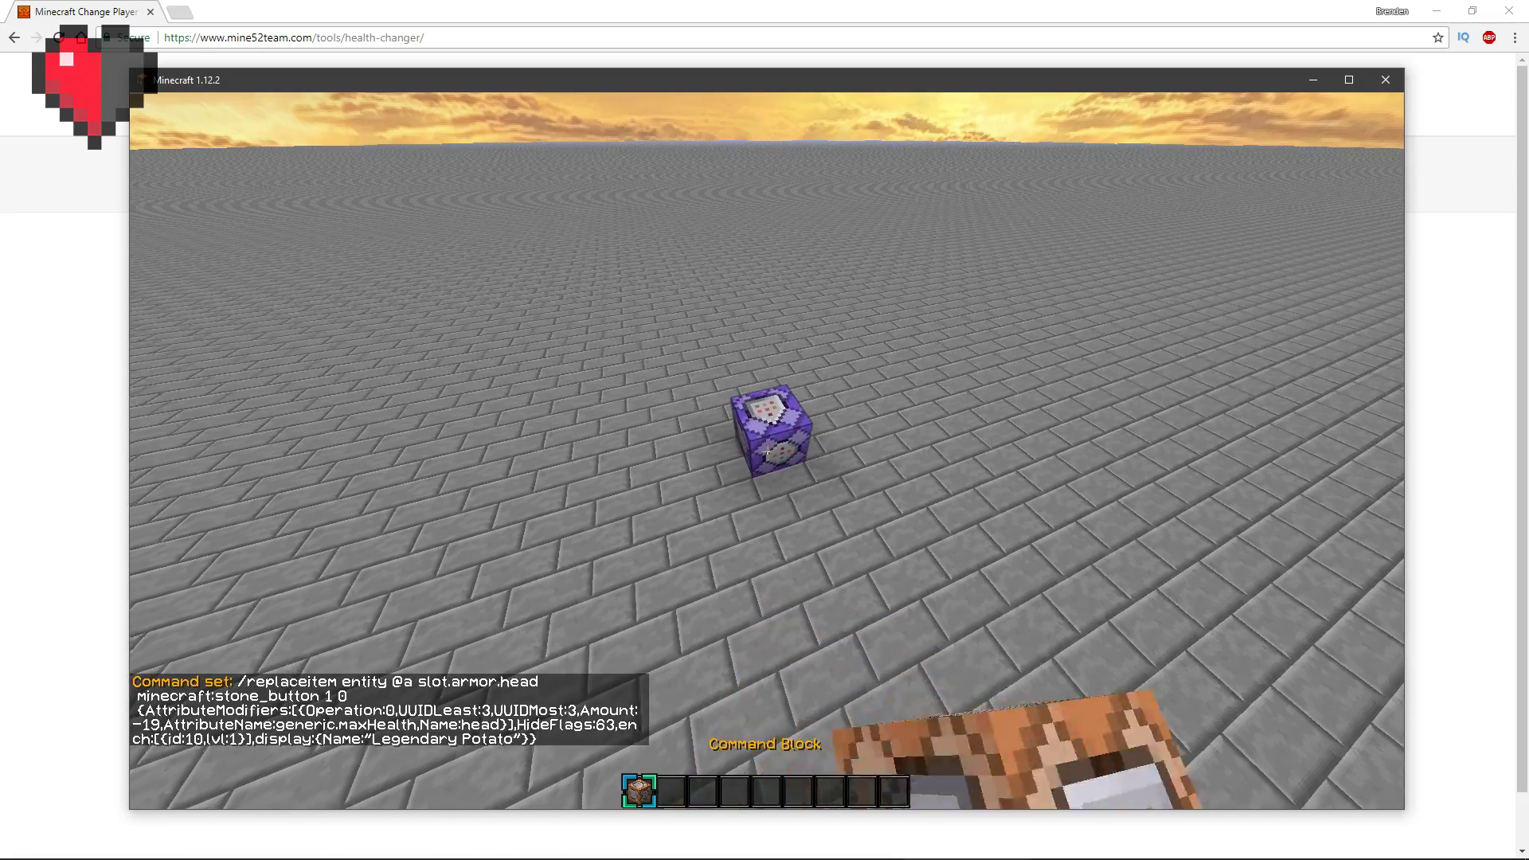
Step: Switch to survival mode with /gamemode 0 and move around the command block with an empty hand to check the heart bar
{"action": "type", "text": "ee/gamemode 0"}
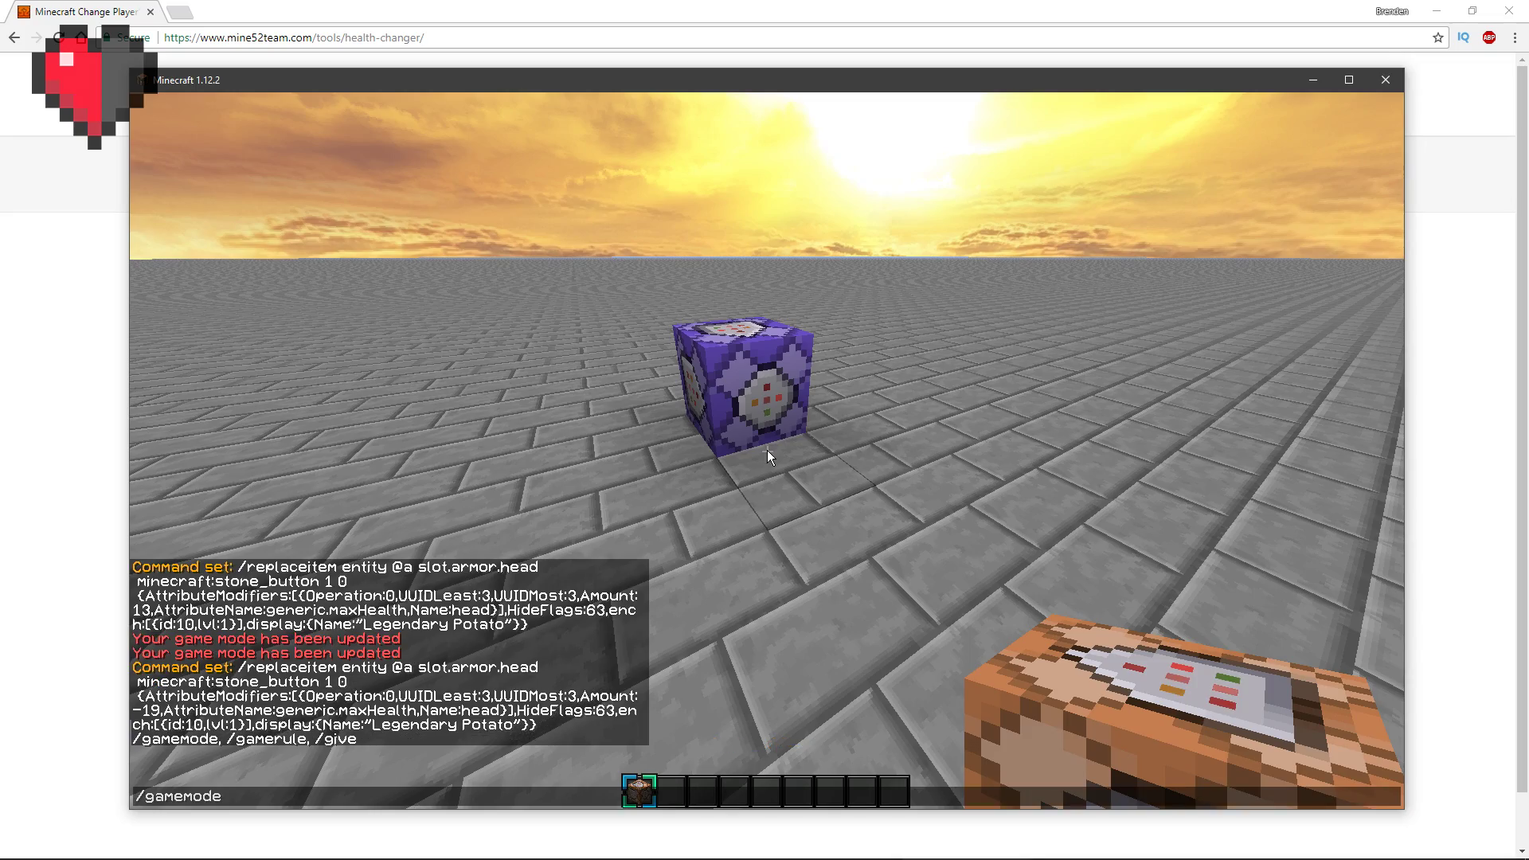
{"action": "key", "text": "Return"}
{"action": "key", "text": "w"}
{"action": "key", "text": "w"}
{"action": "key", "text": "space"}
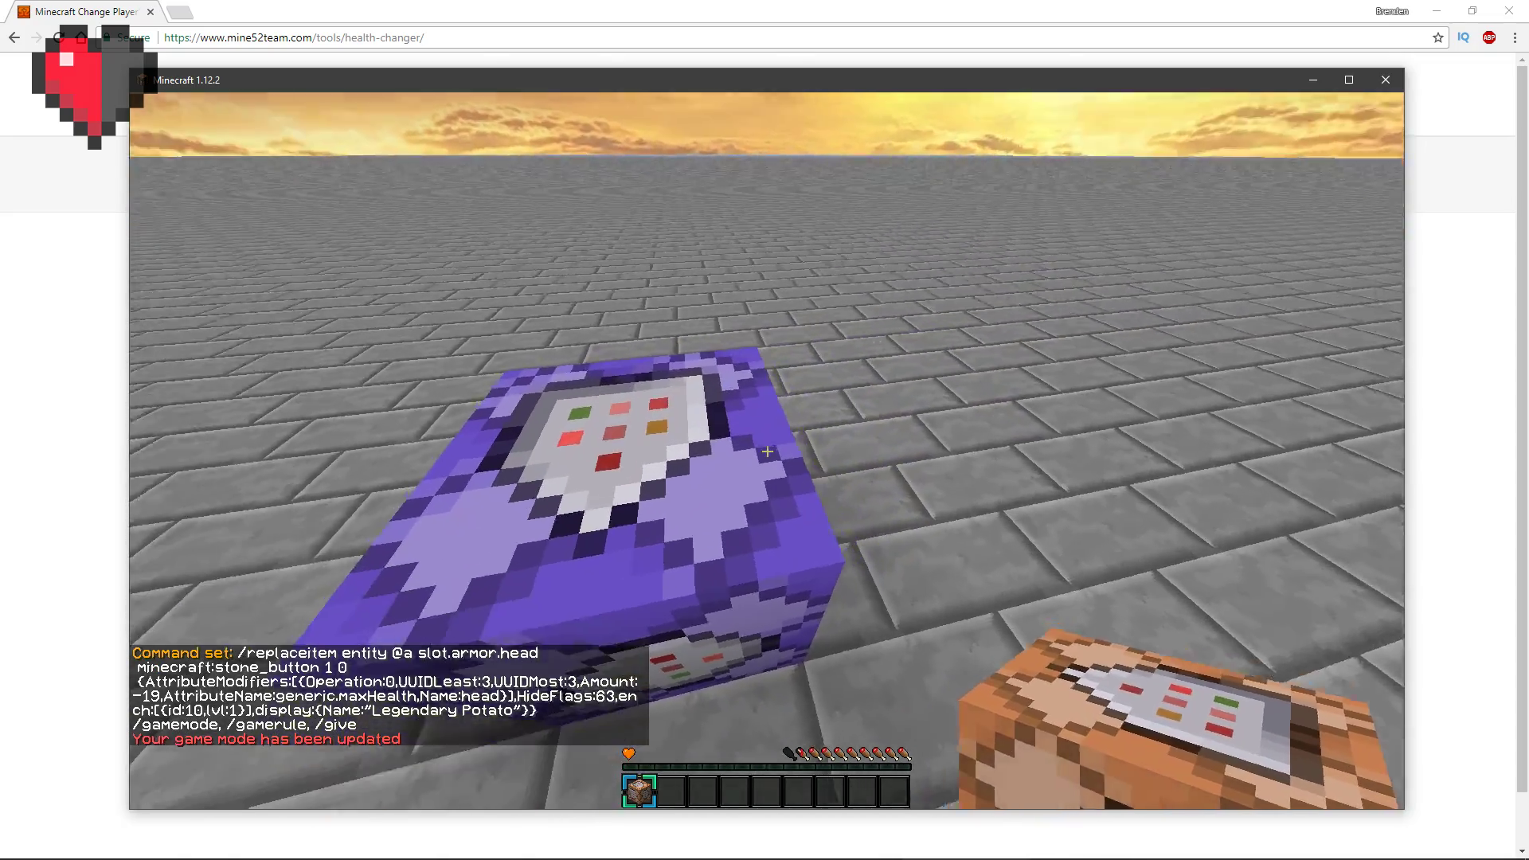
{"action": "scroll", "coordinate": [767, 456], "scroll_direction": "down", "scroll_amount": 1}
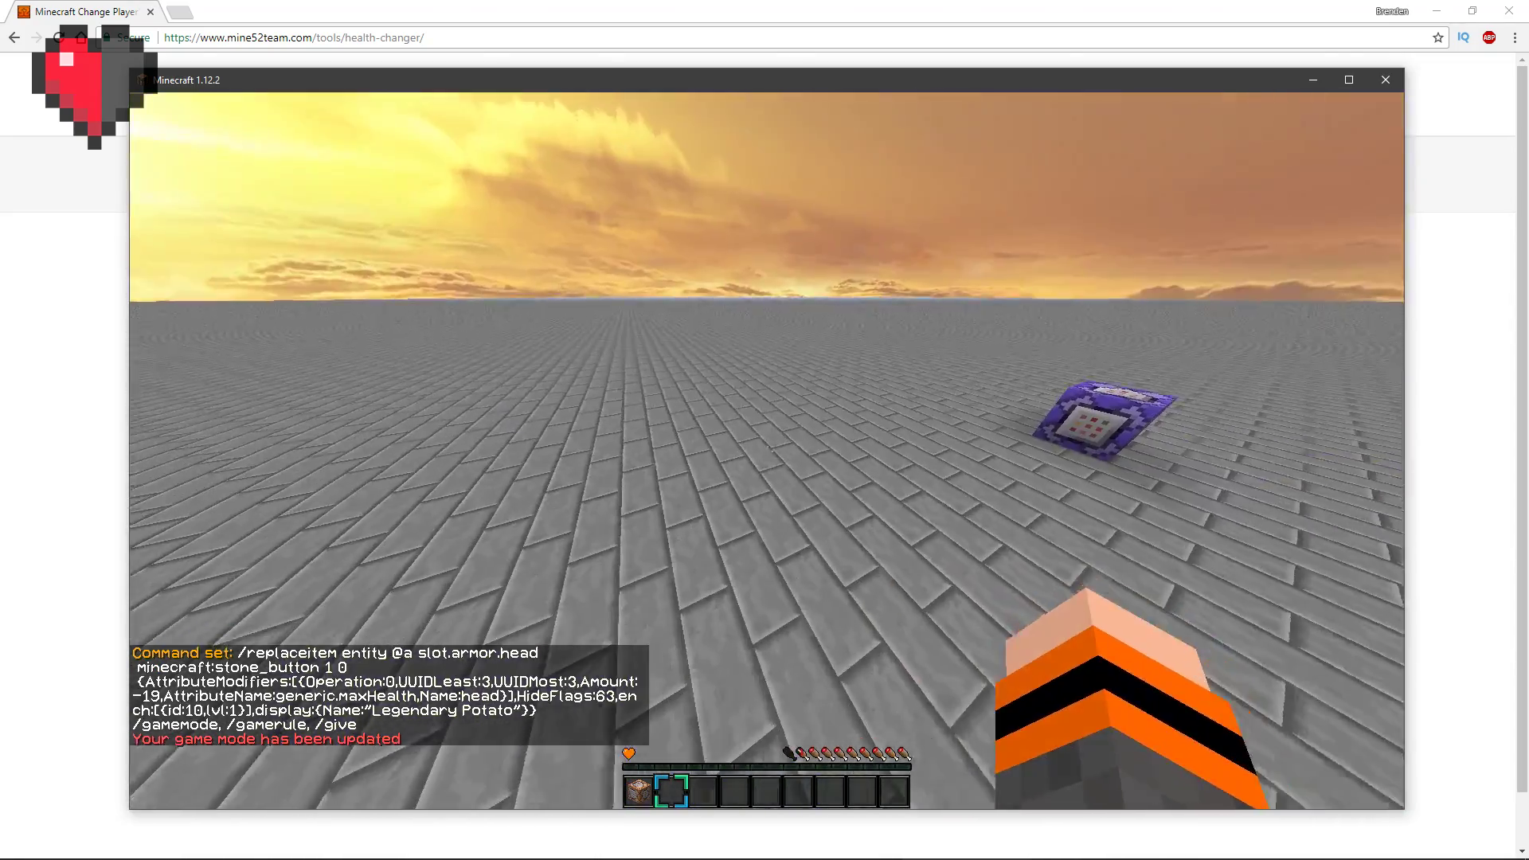
Step: Get a stack of 64 food items, eat one in survival mode, and view the heart bar with an empty hand
{"action": "key", "text": "t"}
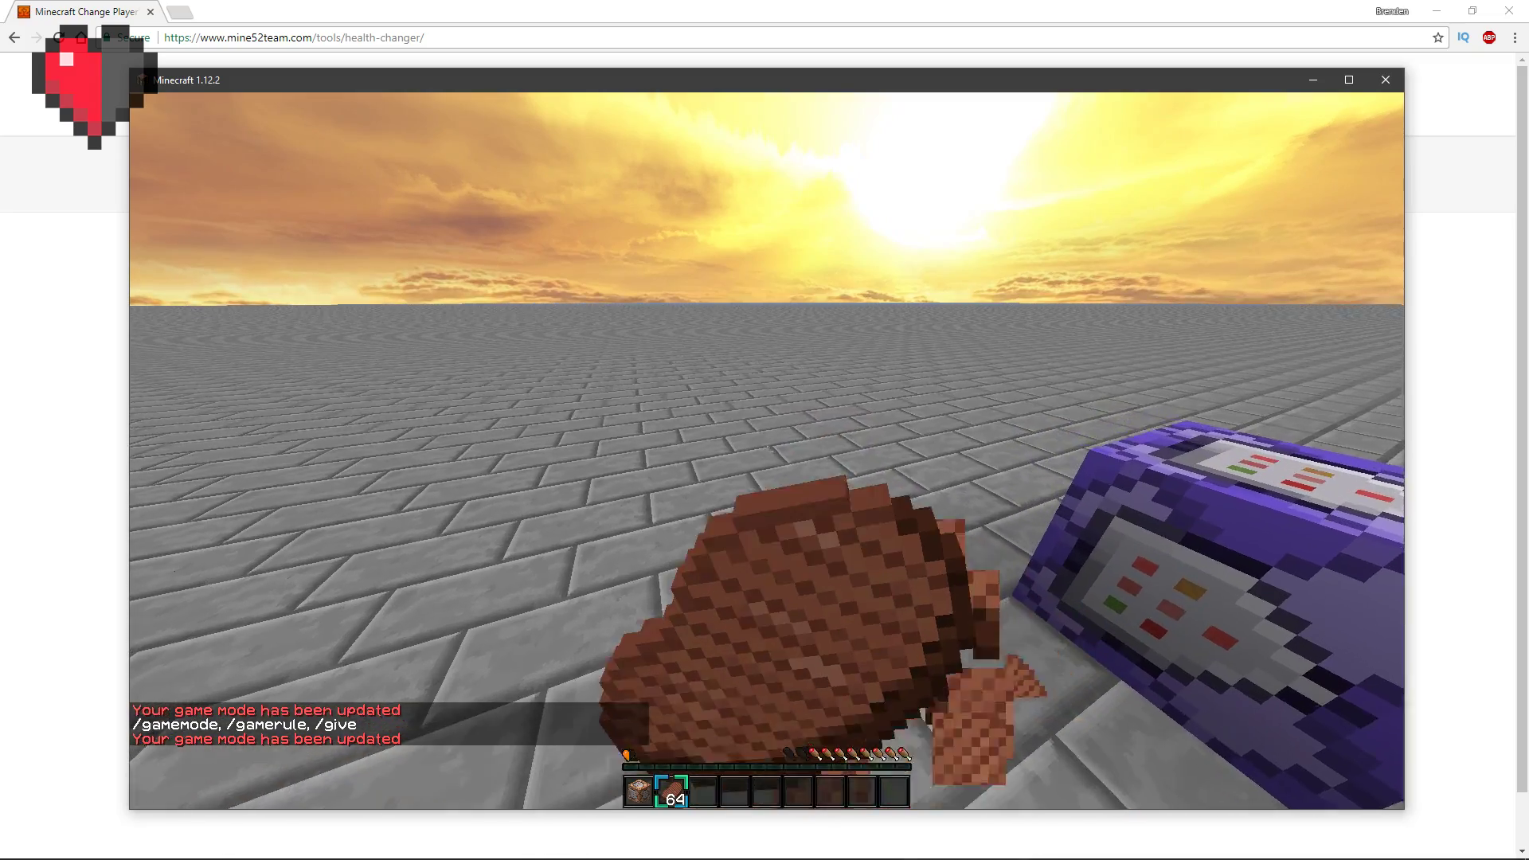
{"action": "key", "text": "a"}
{"action": "scroll", "coordinate": [767, 451], "scroll_direction": "down", "scroll_amount": 1}
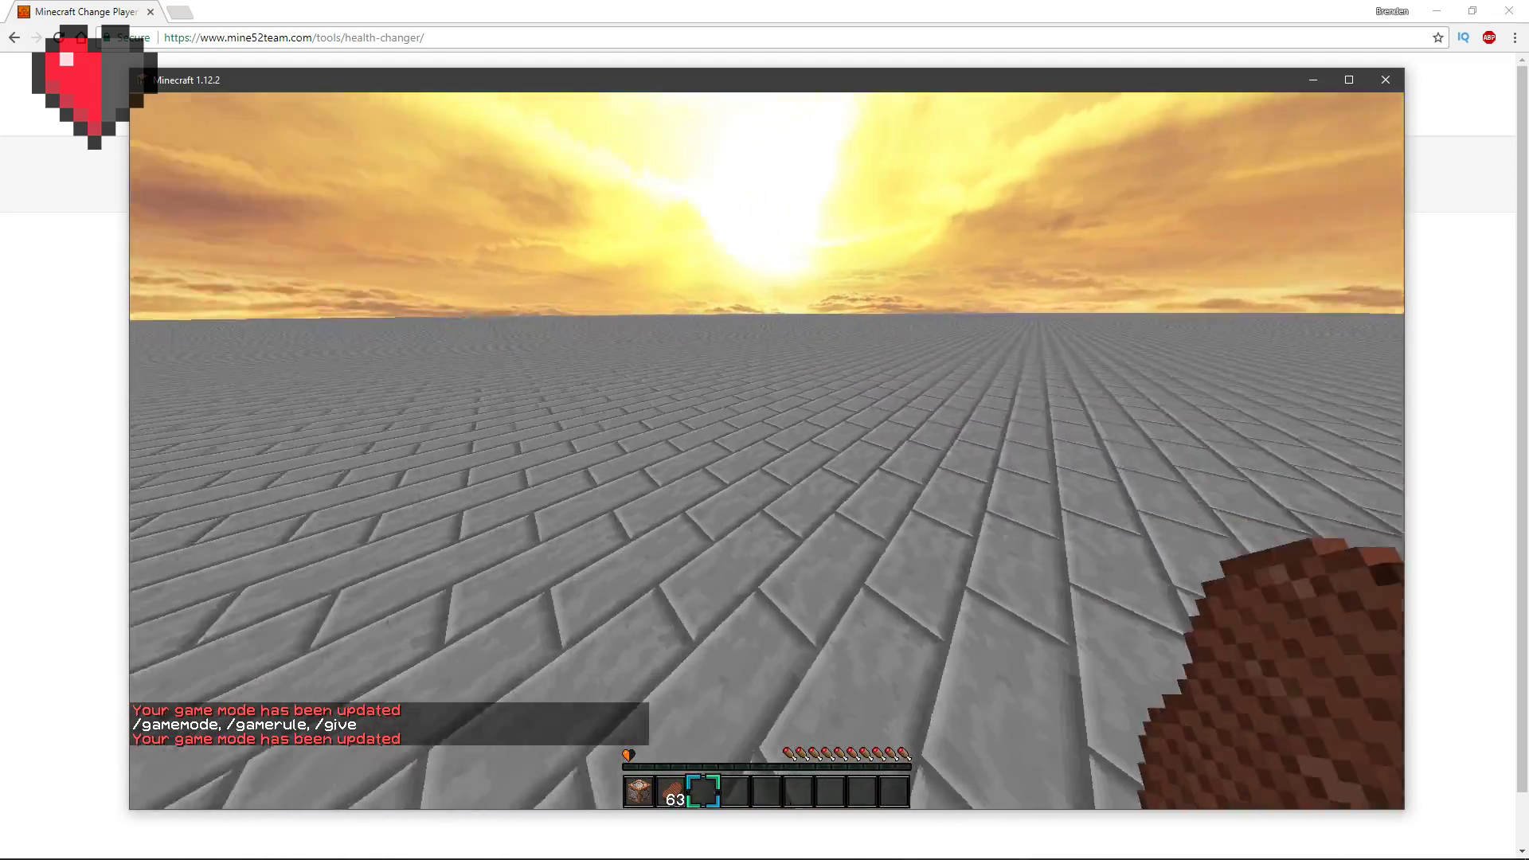
{"action": "key", "text": "w"}
{"action": "key", "text": "t"}
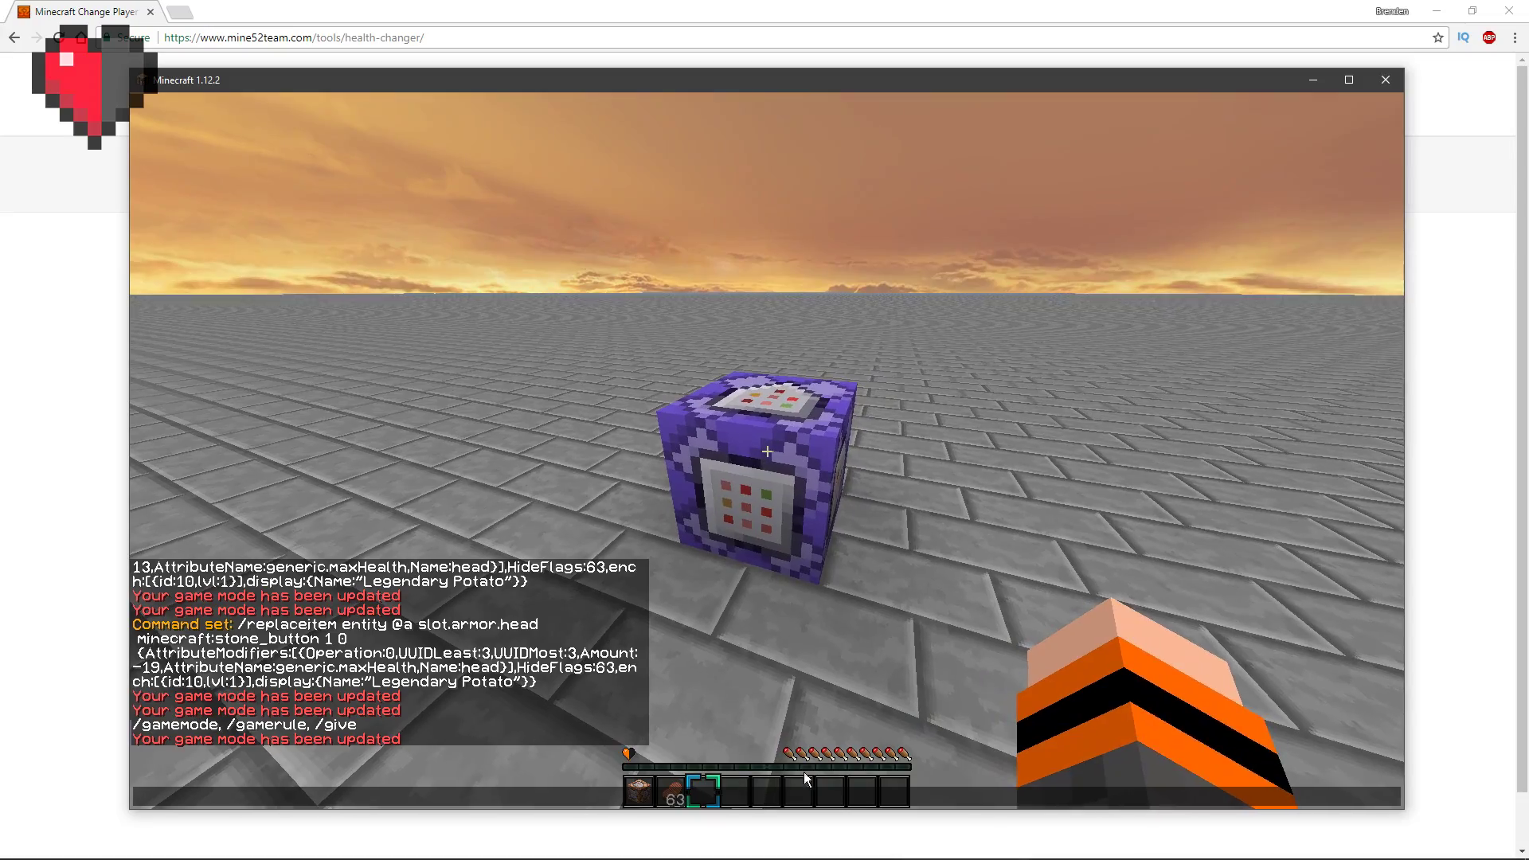
{"action": "key", "text": "Escape"}
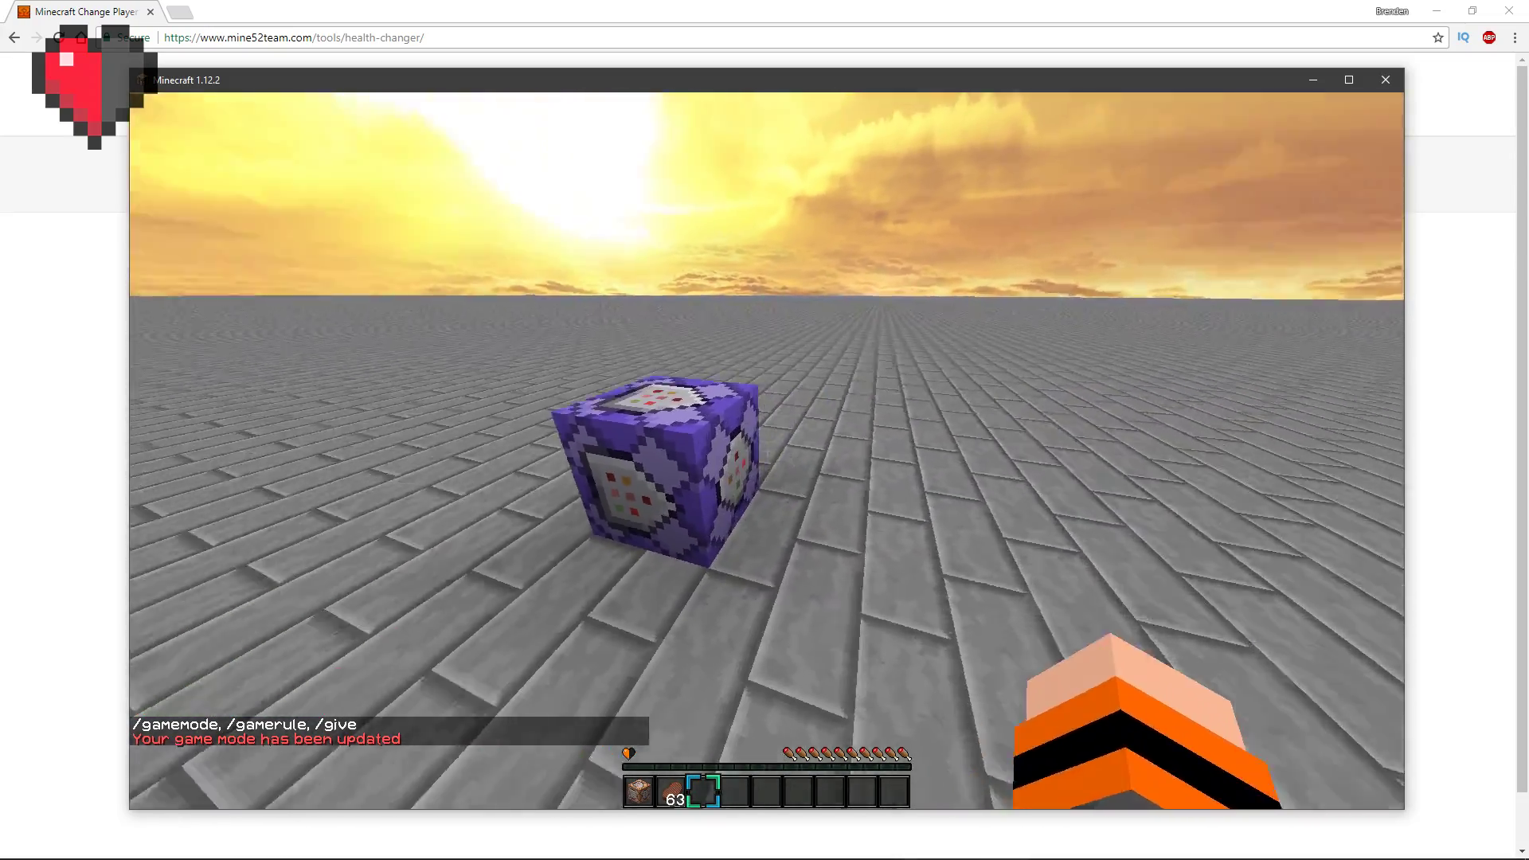
Step: Fly up above the command block with /gamemode c and switch to survival mode to test the fall damage
{"action": "type", "text": "t/gamemode c"}
{"action": "key", "text": "Return"}
{"action": "key", "text": "space"}
{"action": "key", "text": "space"}
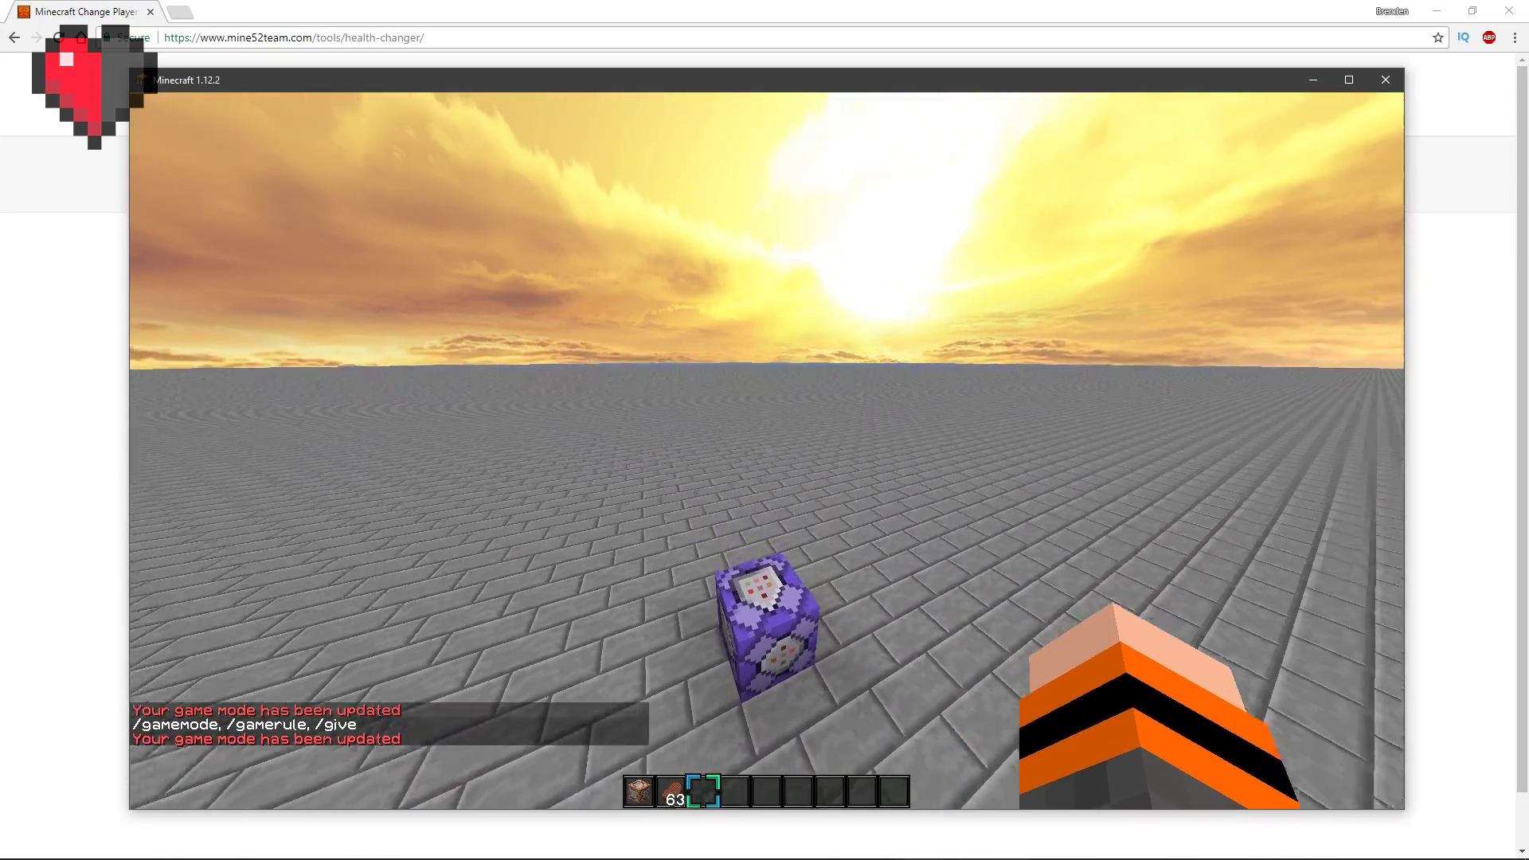
{"action": "type", "text": "t/gamemode s"}
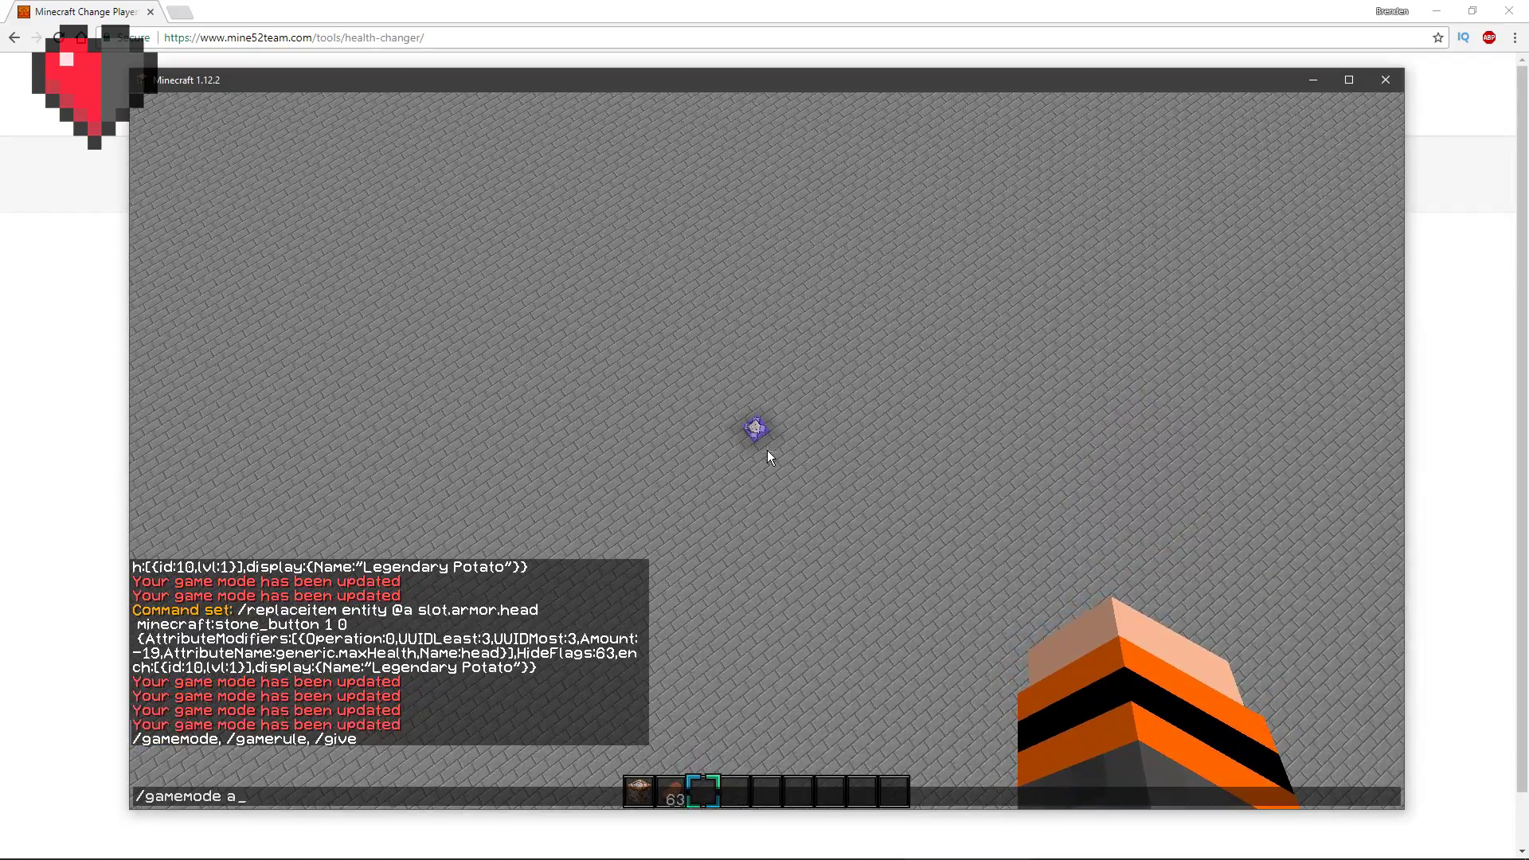
{"action": "key", "text": "Return"}
{"action": "key", "text": "t"}
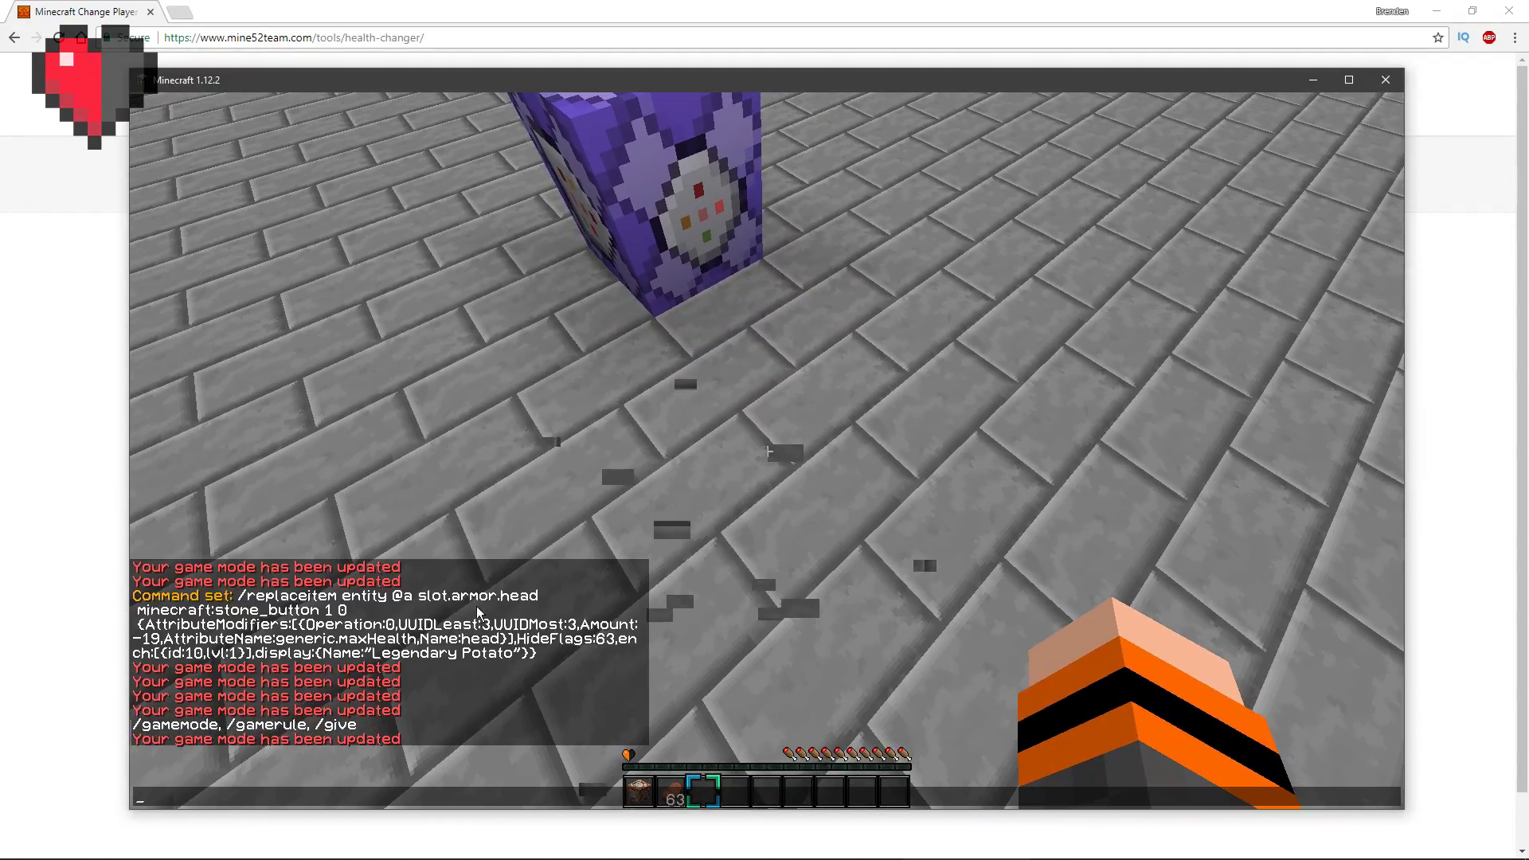
{"action": "key", "text": "Escape"}
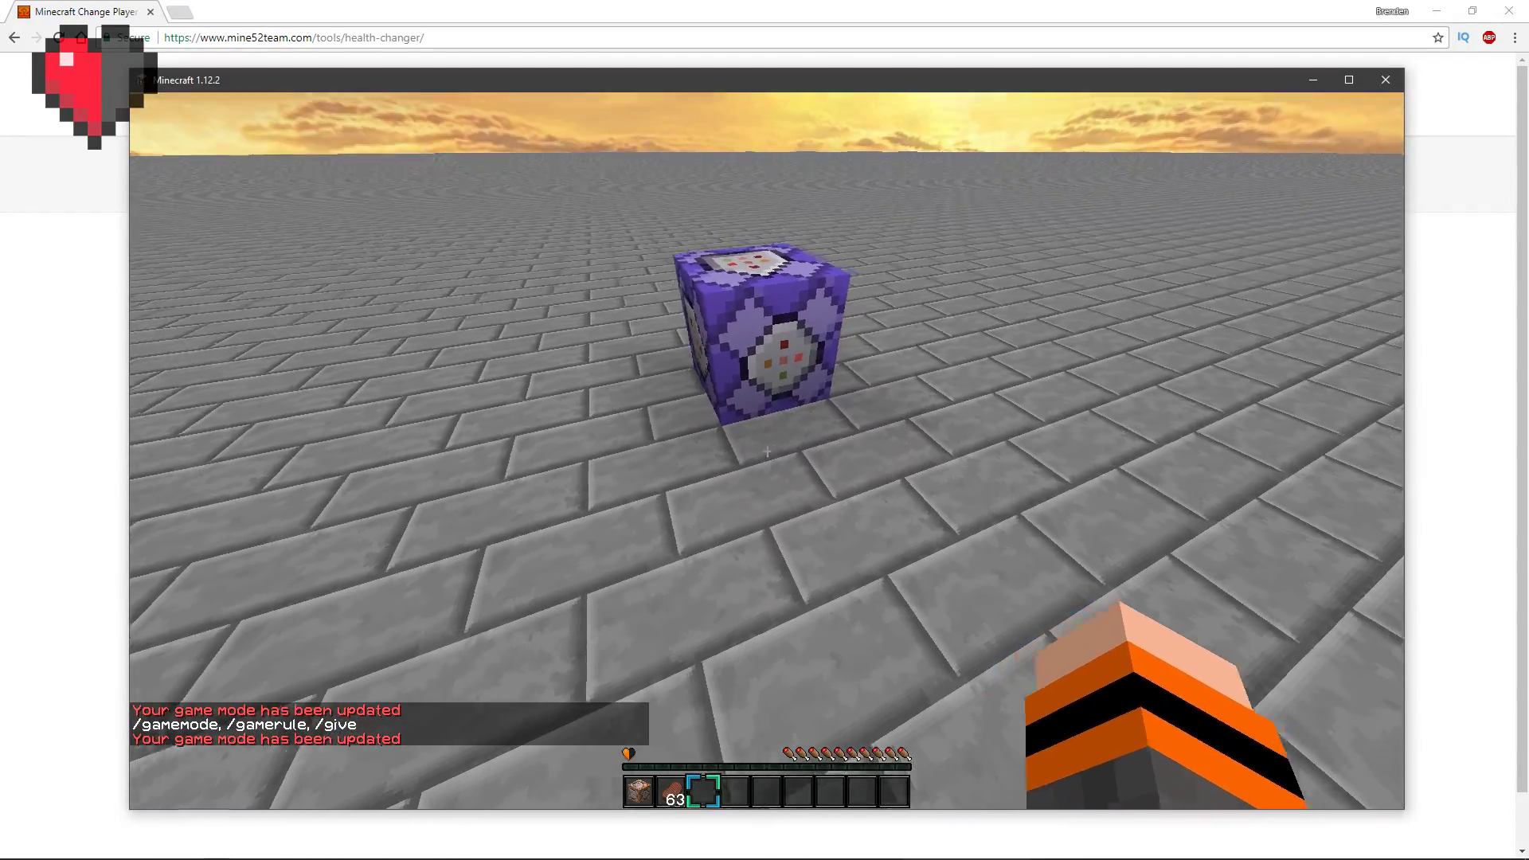
{"action": "key", "text": "w"}
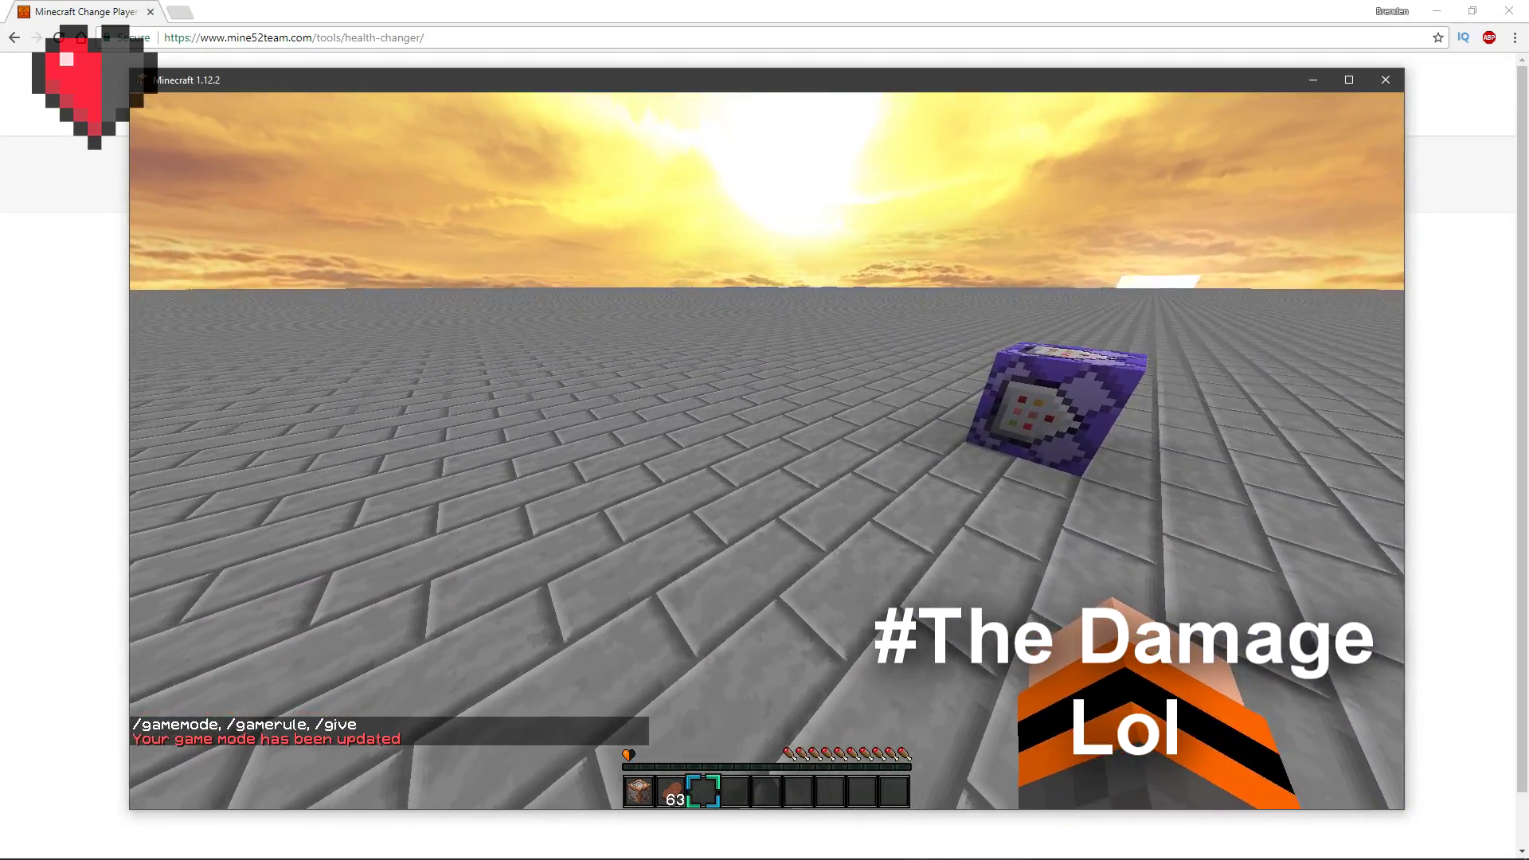
{"action": "key", "text": "w"}
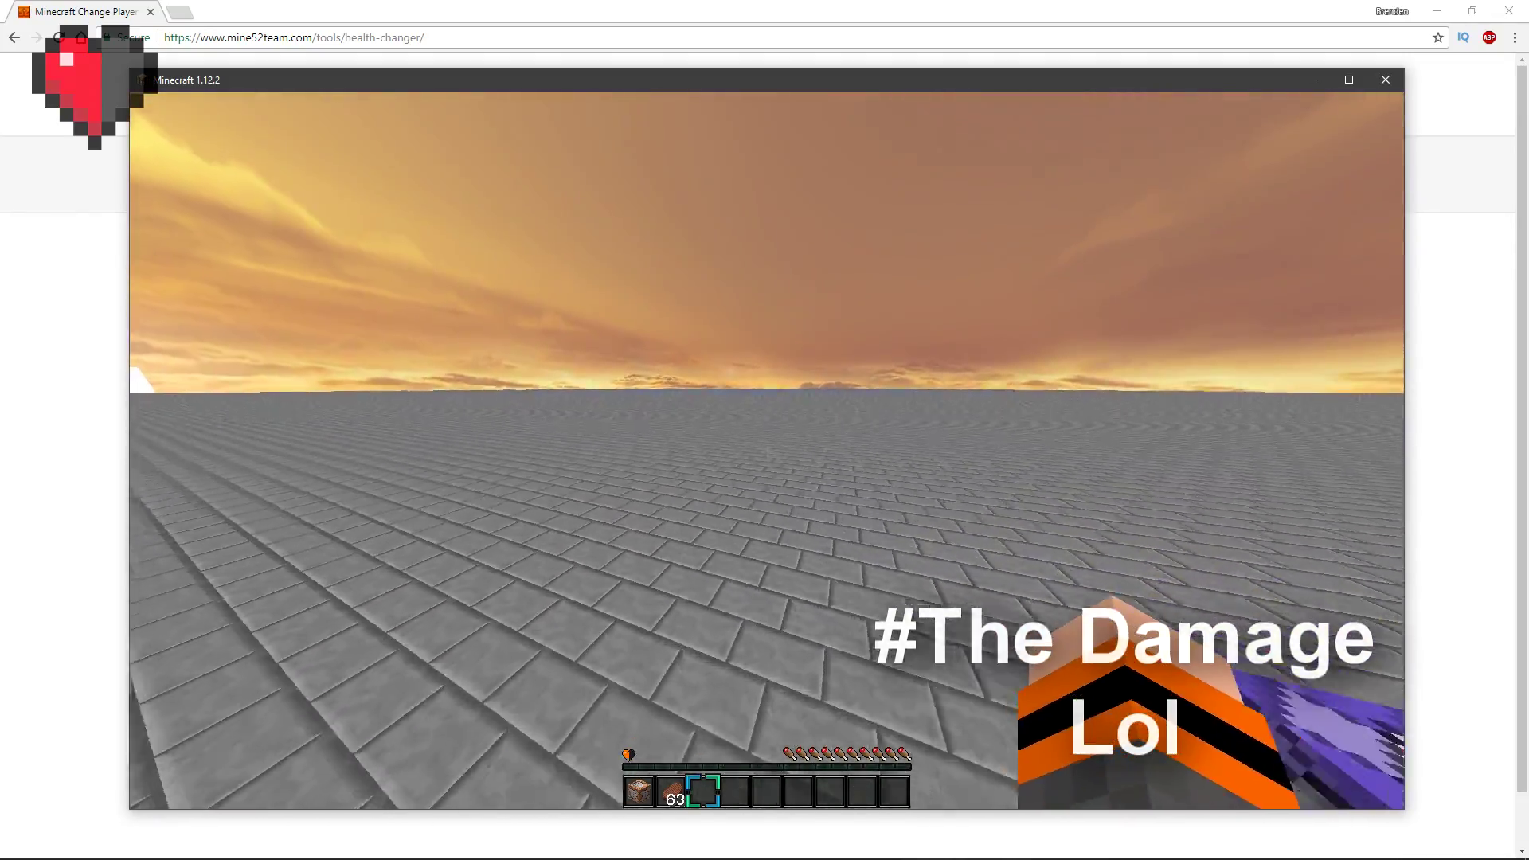
Step: Repeat the fall test by flying up with /gamemode c, switching to survival mode in mid-air and respawning
{"action": "key", "text": "slash"}
{"action": "type", "text": "g"}
{"action": "key", "text": "Tab"}
{"action": "type", "text": "c"}
{"action": "key", "text": "Return"}
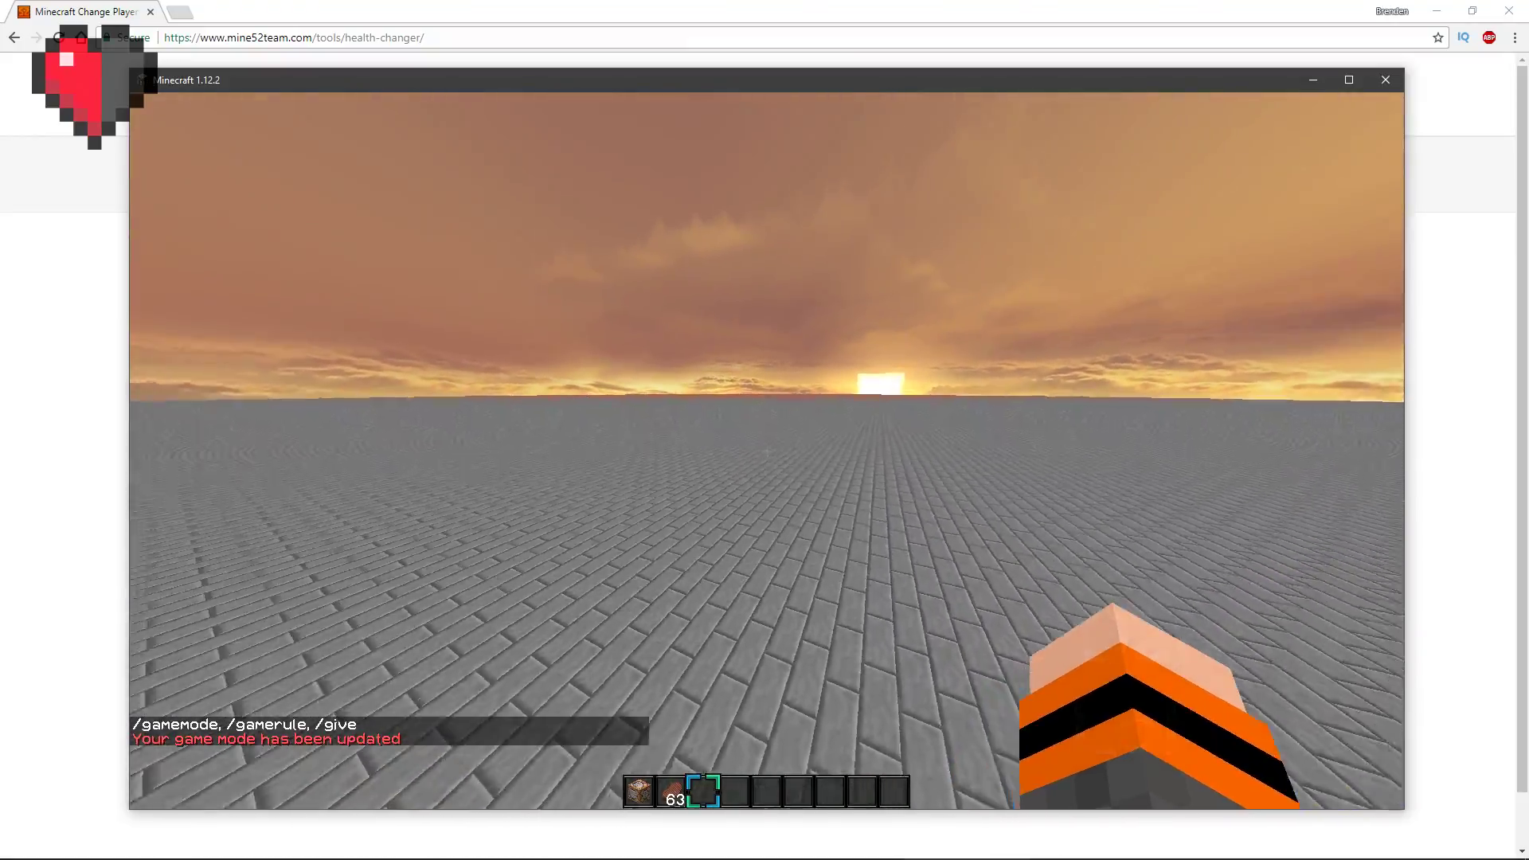
{"action": "key", "text": "slash"}
{"action": "type", "text": "g"}
{"action": "key", "text": "Tab"}
{"action": "type", "text": "s"}
{"action": "key", "text": "Return"}
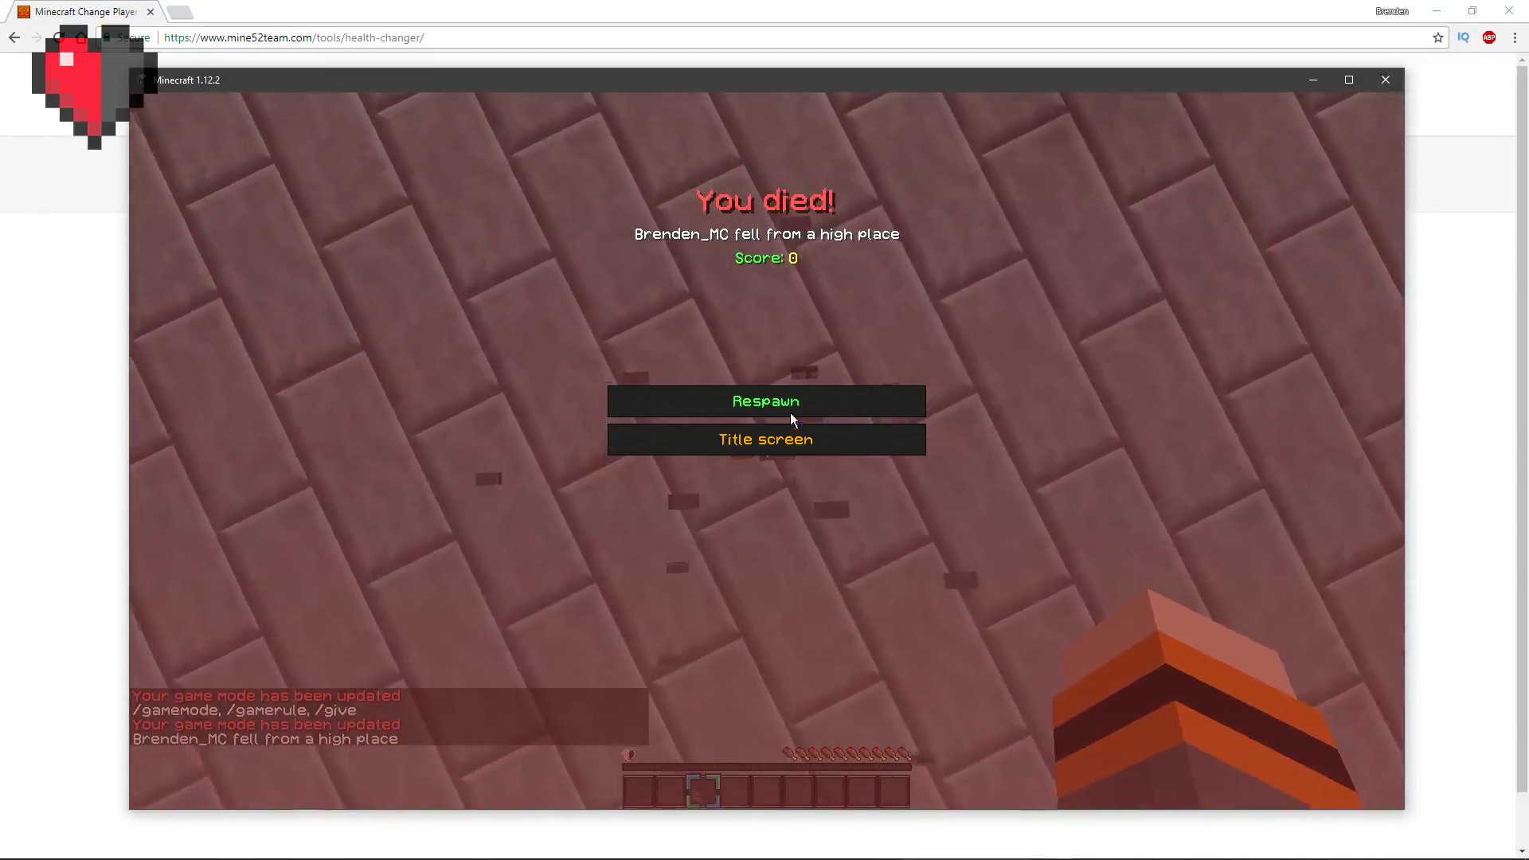
{"action": "left_click", "coordinate": [790, 412]}
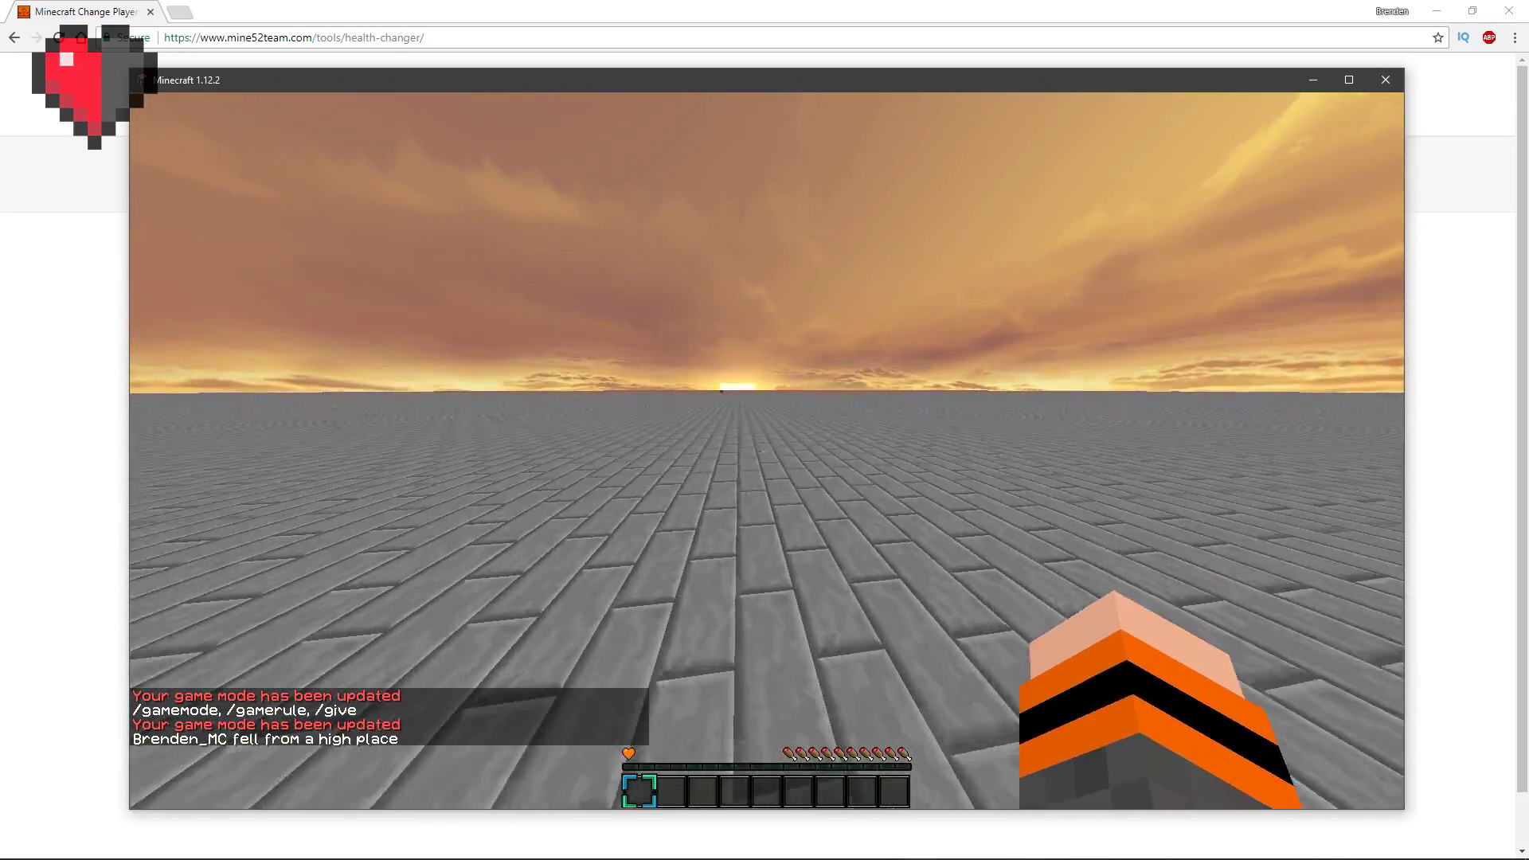
Step: Switch to creative mode with /gamemode c, fly back to the command block, collect the dropped items and hold the command block
{"action": "key", "text": "slash"}
{"action": "type", "text": "g"}
{"action": "key", "text": "Tab"}
{"action": "type", "text": "c"}
{"action": "key", "text": "Return"}
{"action": "key", "text": "space"}
{"action": "key", "text": "space"}
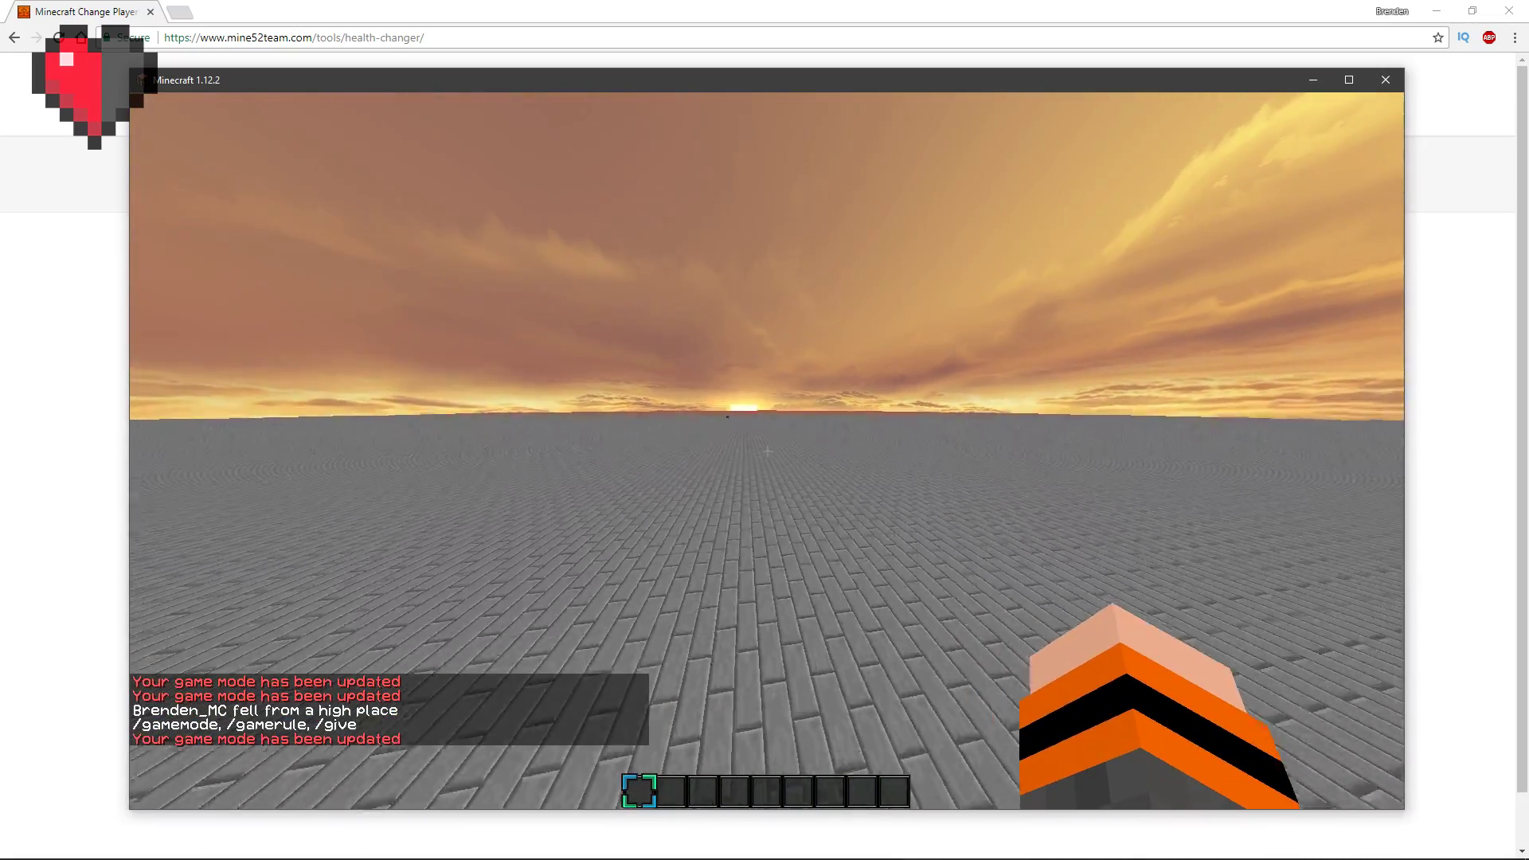
{"action": "key", "text": "w"}
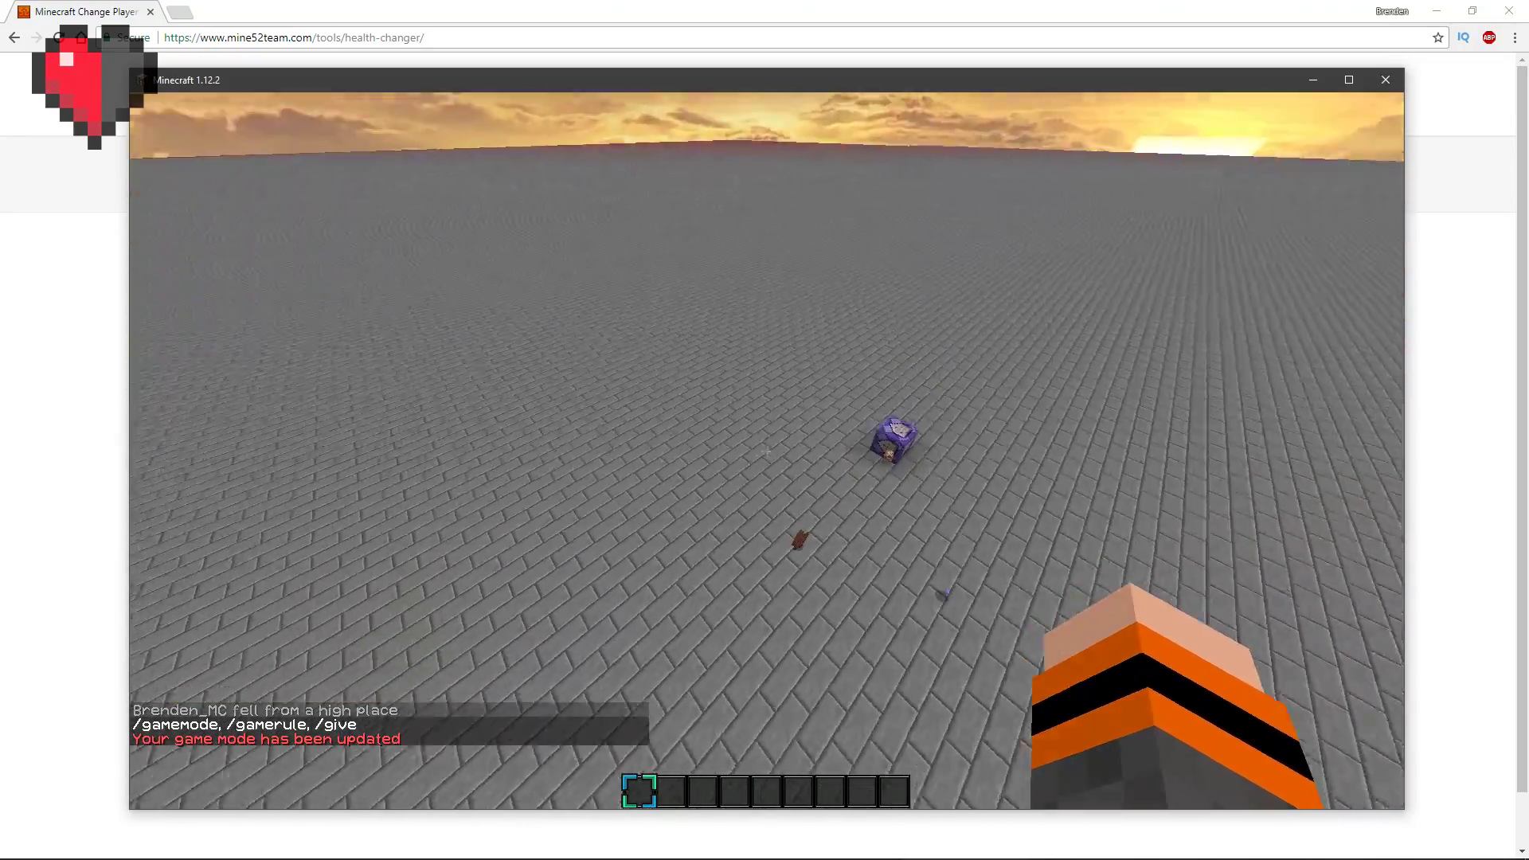
{"action": "key", "text": "shift"}
{"action": "scroll", "coordinate": [767, 452], "scroll_direction": "down", "scroll_amount": 2}
{"action": "left_click", "coordinate": [767, 452]}
{"action": "scroll", "coordinate": [766, 451], "scroll_direction": "up", "scroll_amount": 1}
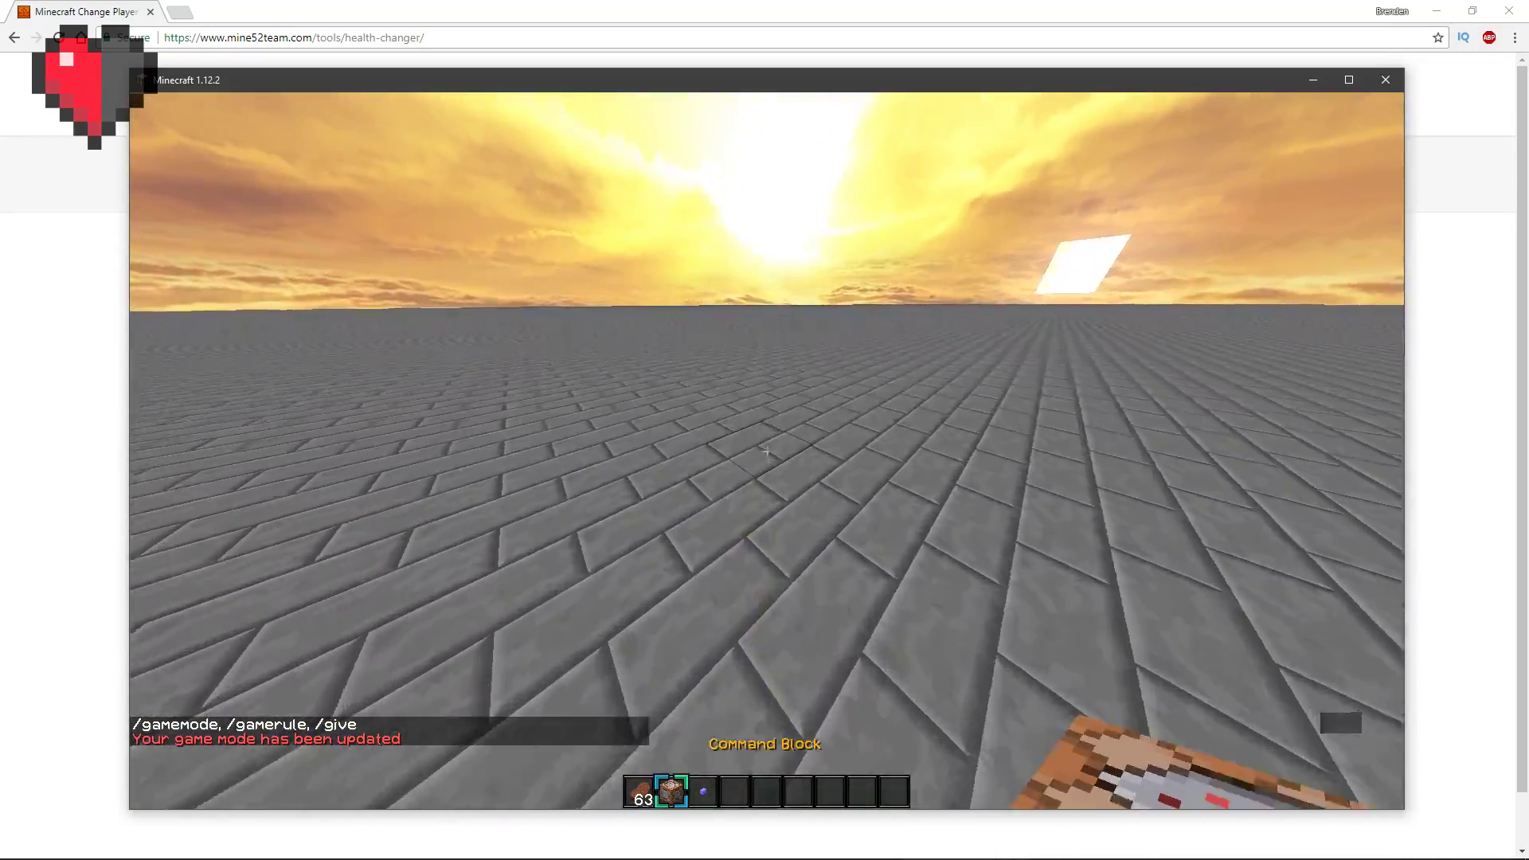
{"action": "key", "text": "w"}
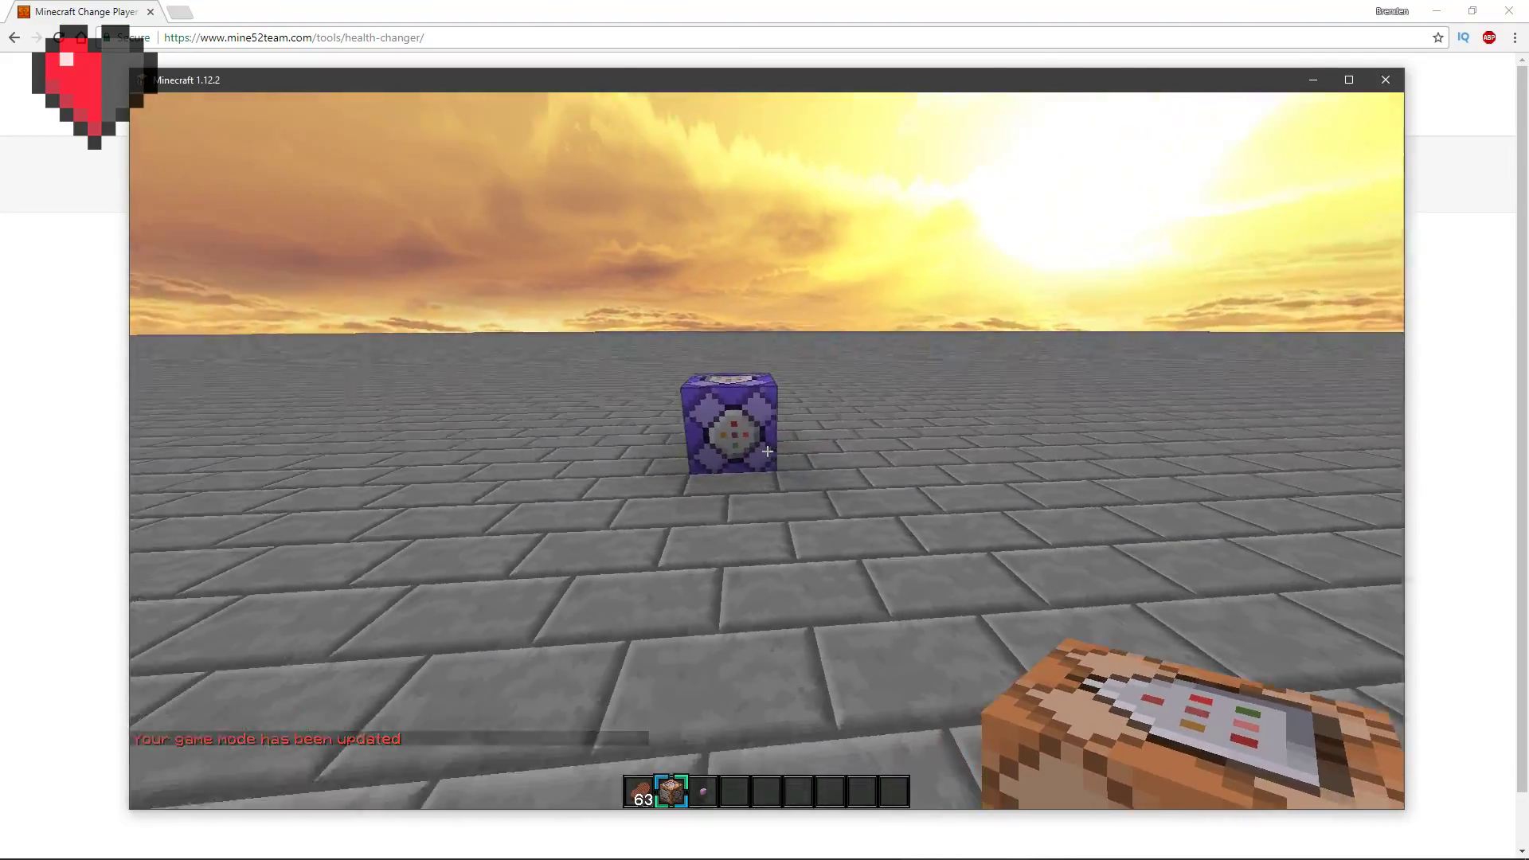
Step: Place a second command block against the repeating one and set it to Chain and Always Active with an empty command
{"action": "right_click", "coordinate": [767, 452]}
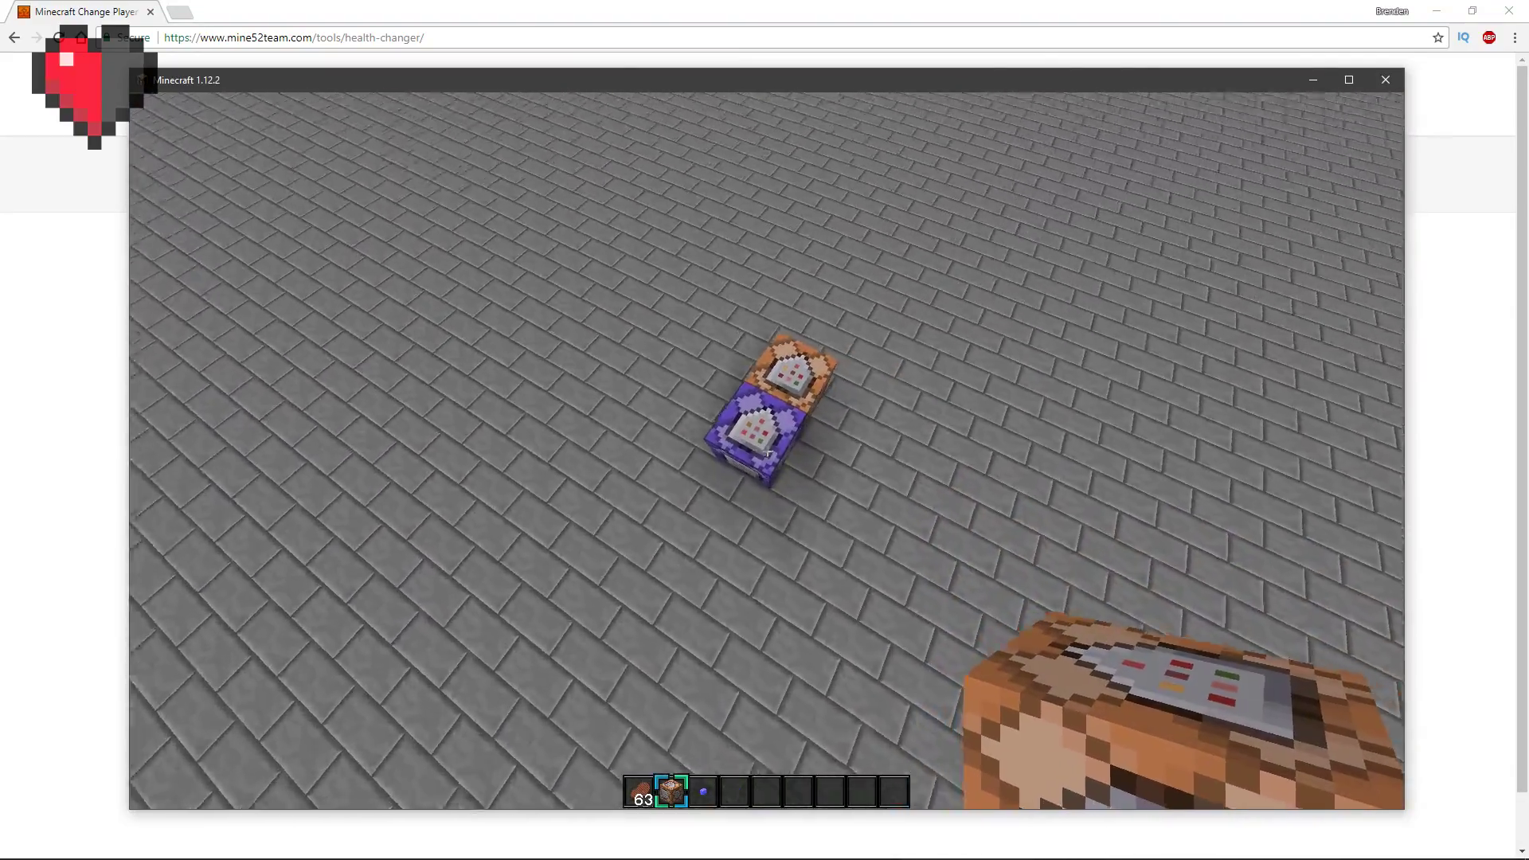
{"action": "right_click", "coordinate": [767, 451]}
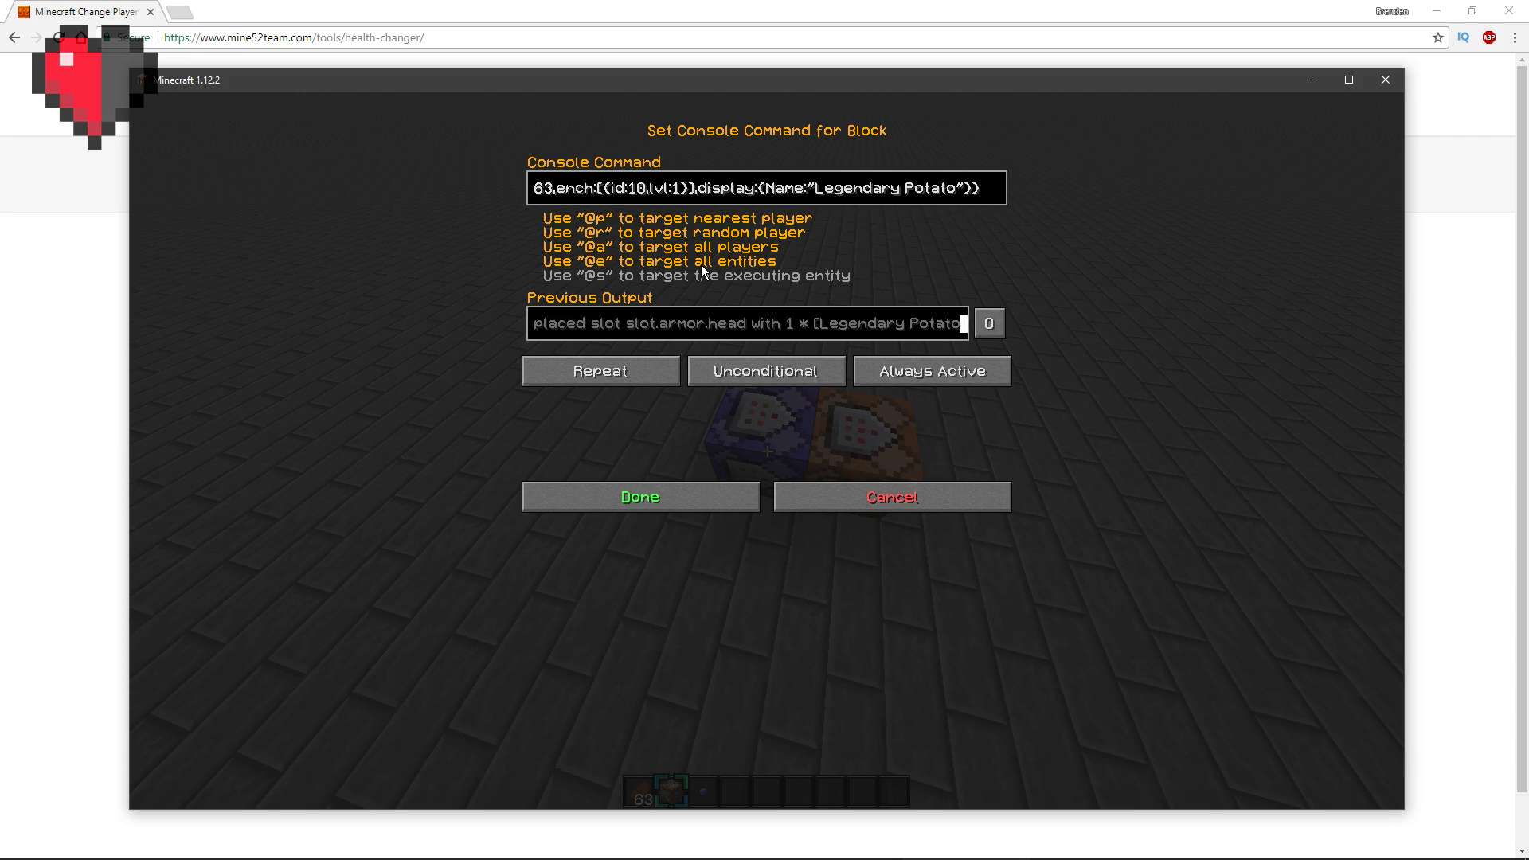
{"action": "left_click", "coordinate": [744, 490]}
{"action": "right_click", "coordinate": [768, 452]}
{"action": "left_click", "coordinate": [616, 379]}
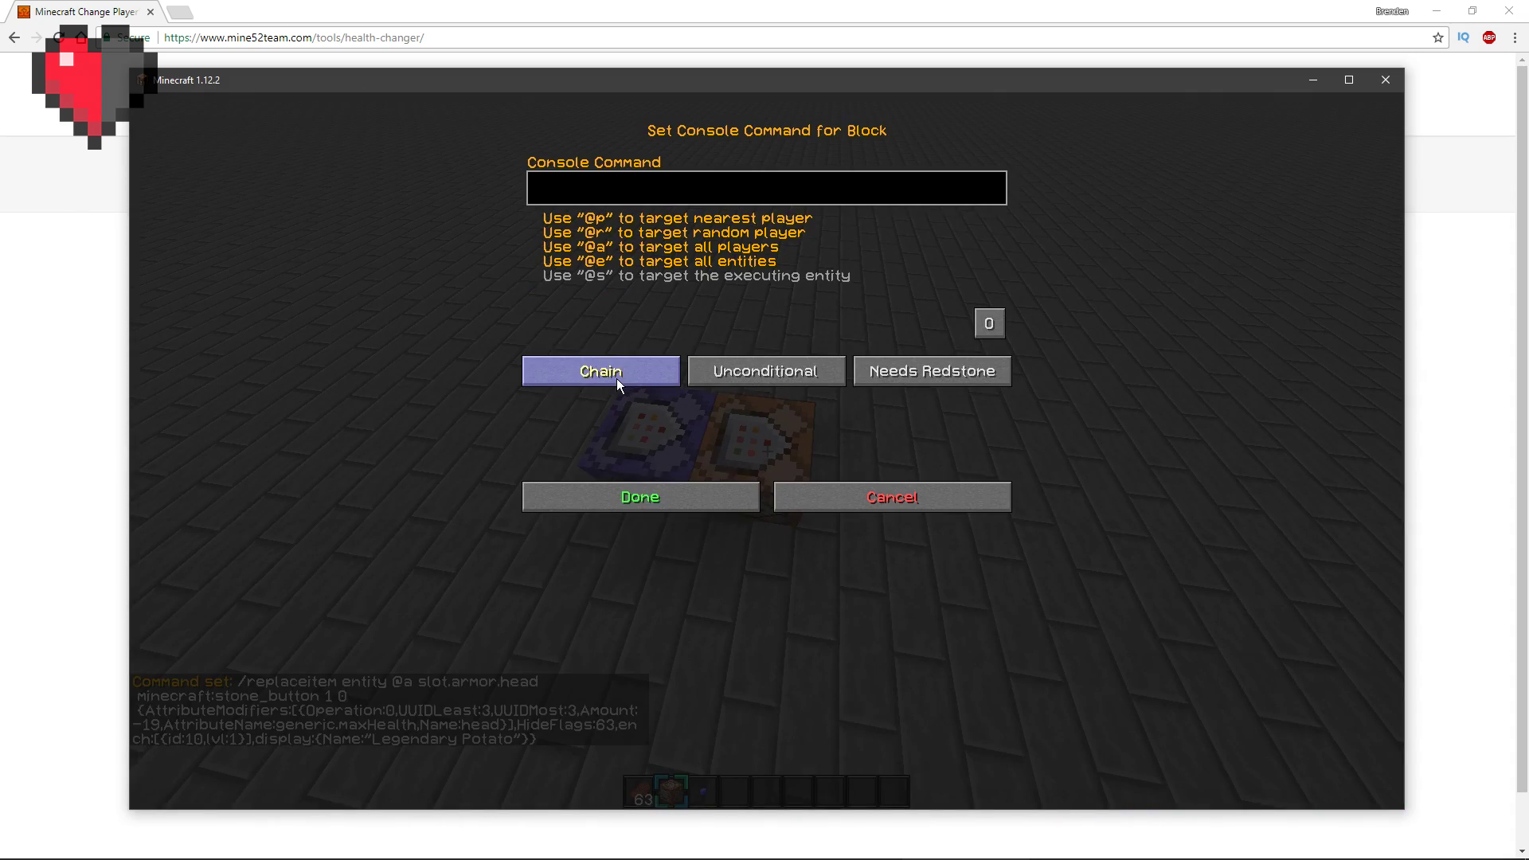
{"action": "left_click", "coordinate": [884, 373]}
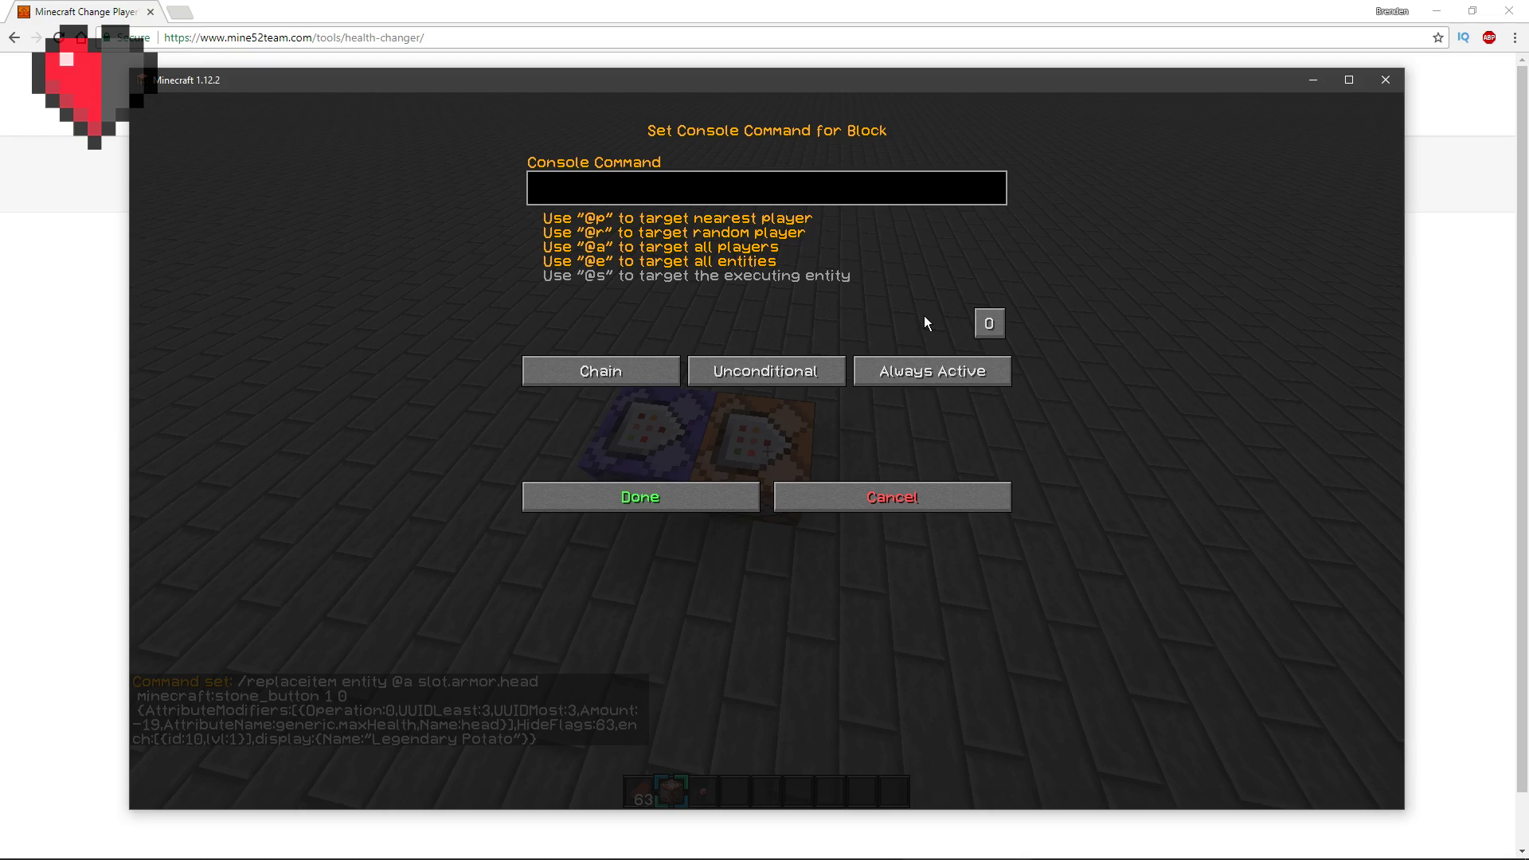
{"action": "left_click", "coordinate": [712, 488]}
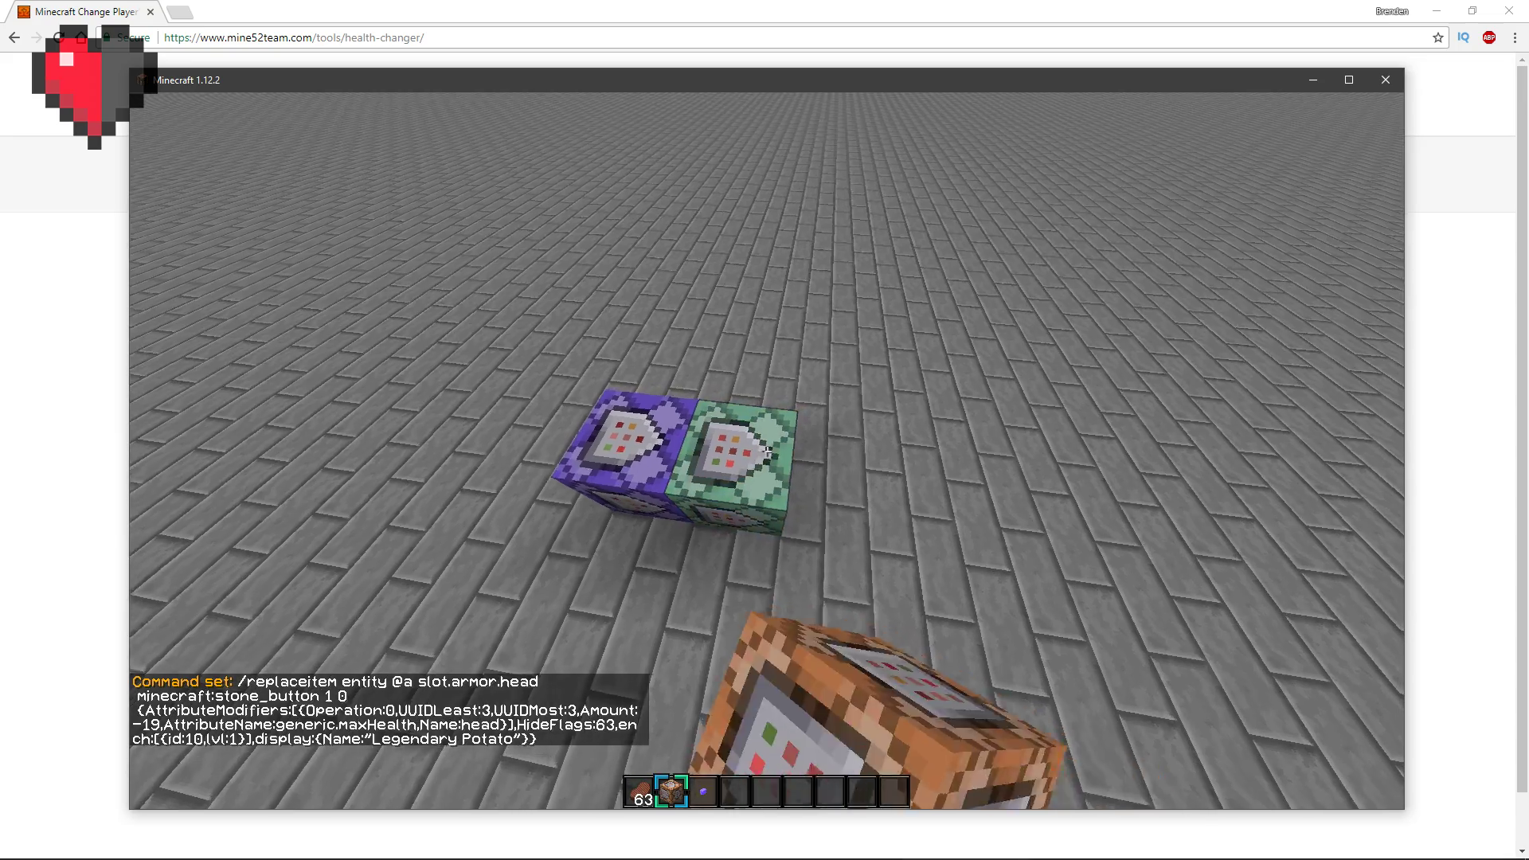
Step: Create a health scoreboard objective with /scoreboard objectives add health health health
{"action": "type", "text": "/scoreboard objectives add health health health"}
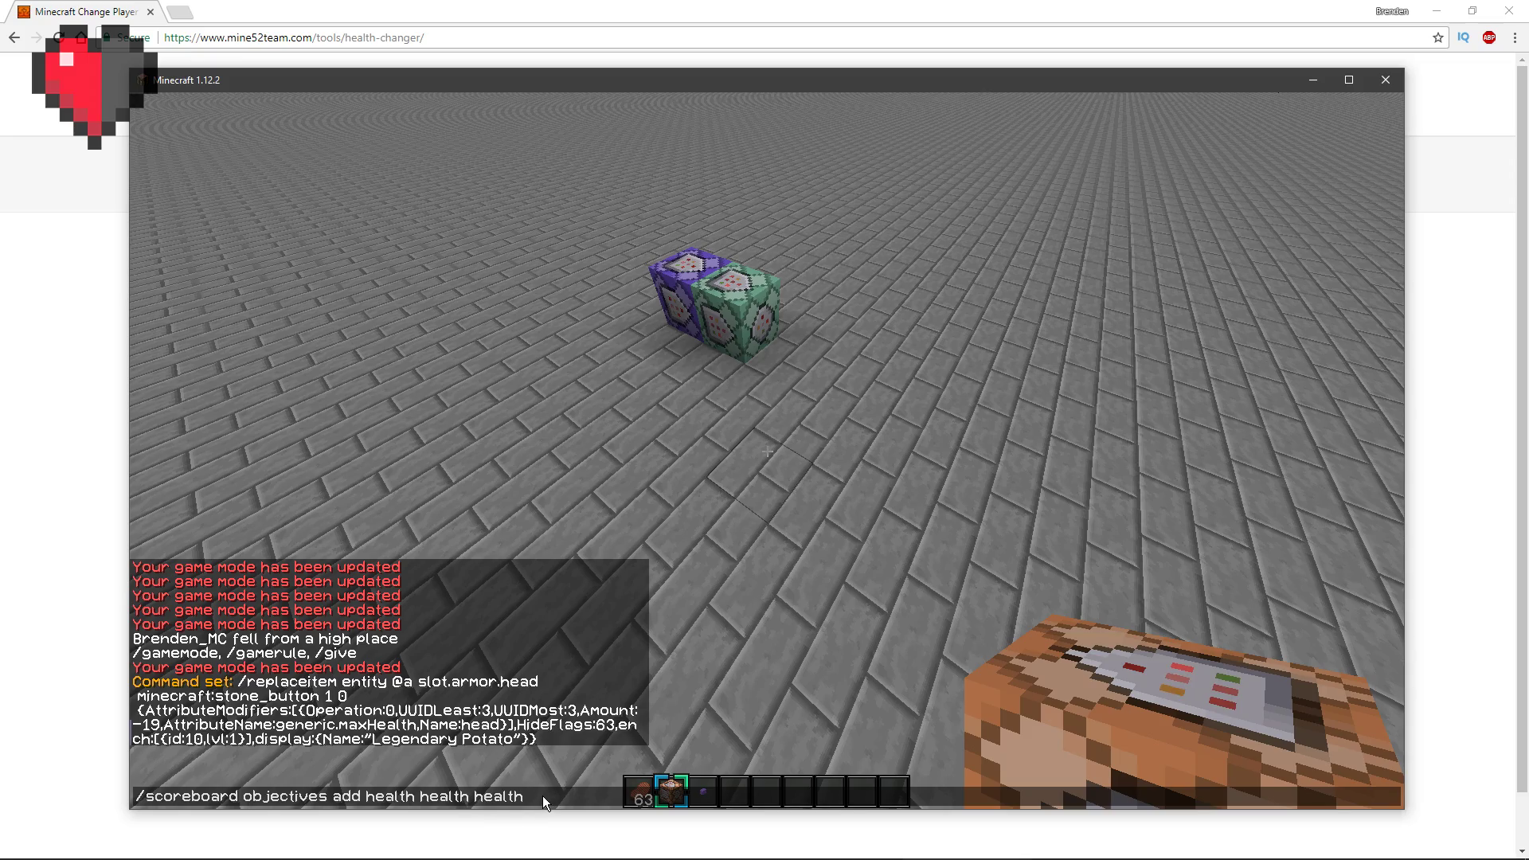
{"action": "key", "text": "BackSpace"}
{"action": "key", "text": "BackSpace"}
{"action": "key", "text": "BackSpace"}
{"action": "key", "text": "Return"}
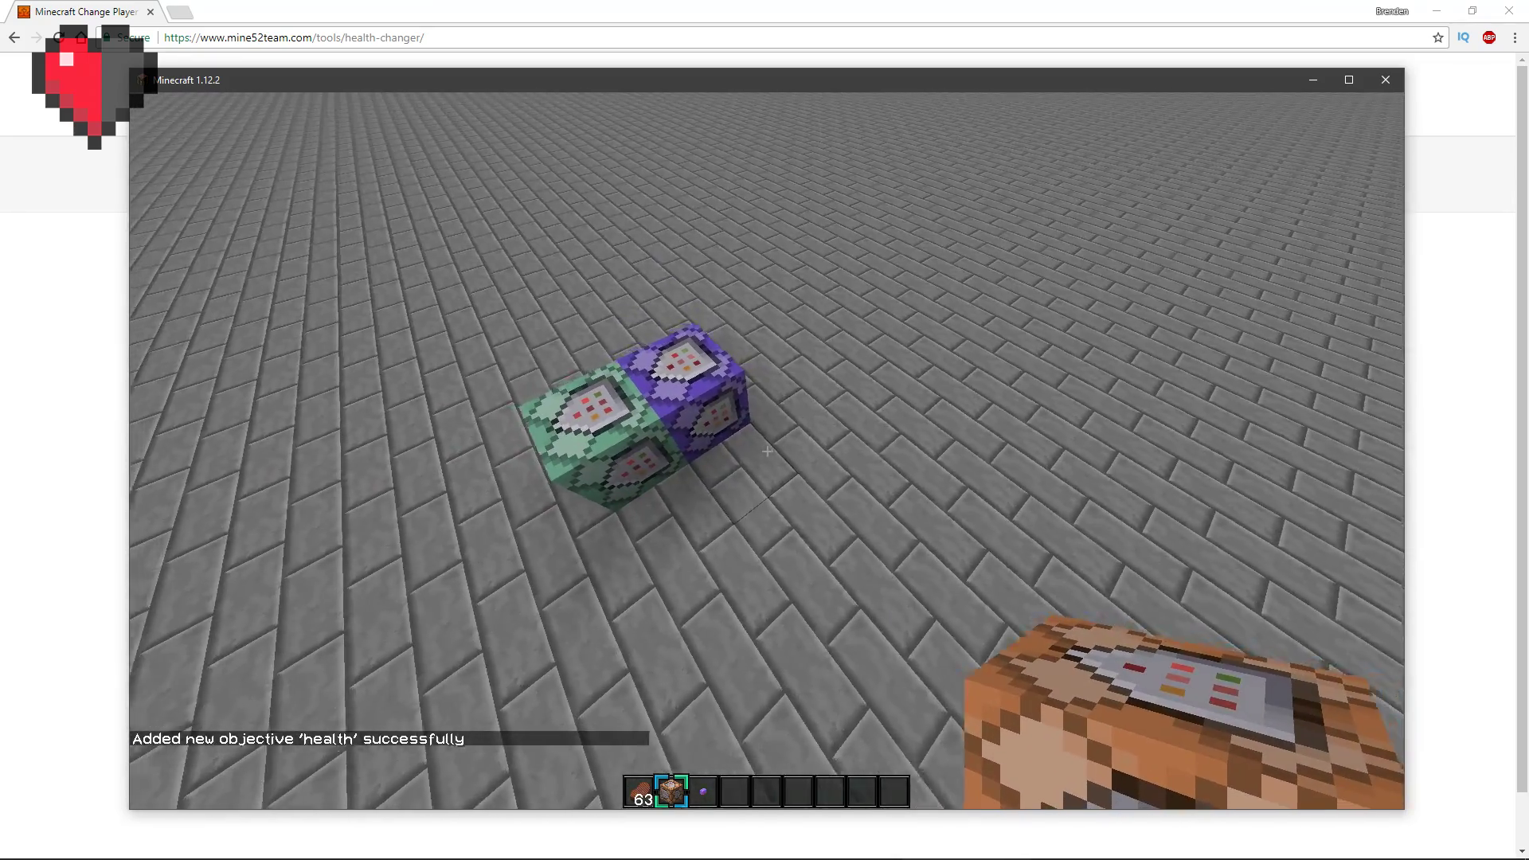
Step: Show the health objective in the sidebar with /scoreboard objectives setdisplay sidebar health
{"action": "key", "text": "e"}
{"action": "key", "text": "e"}
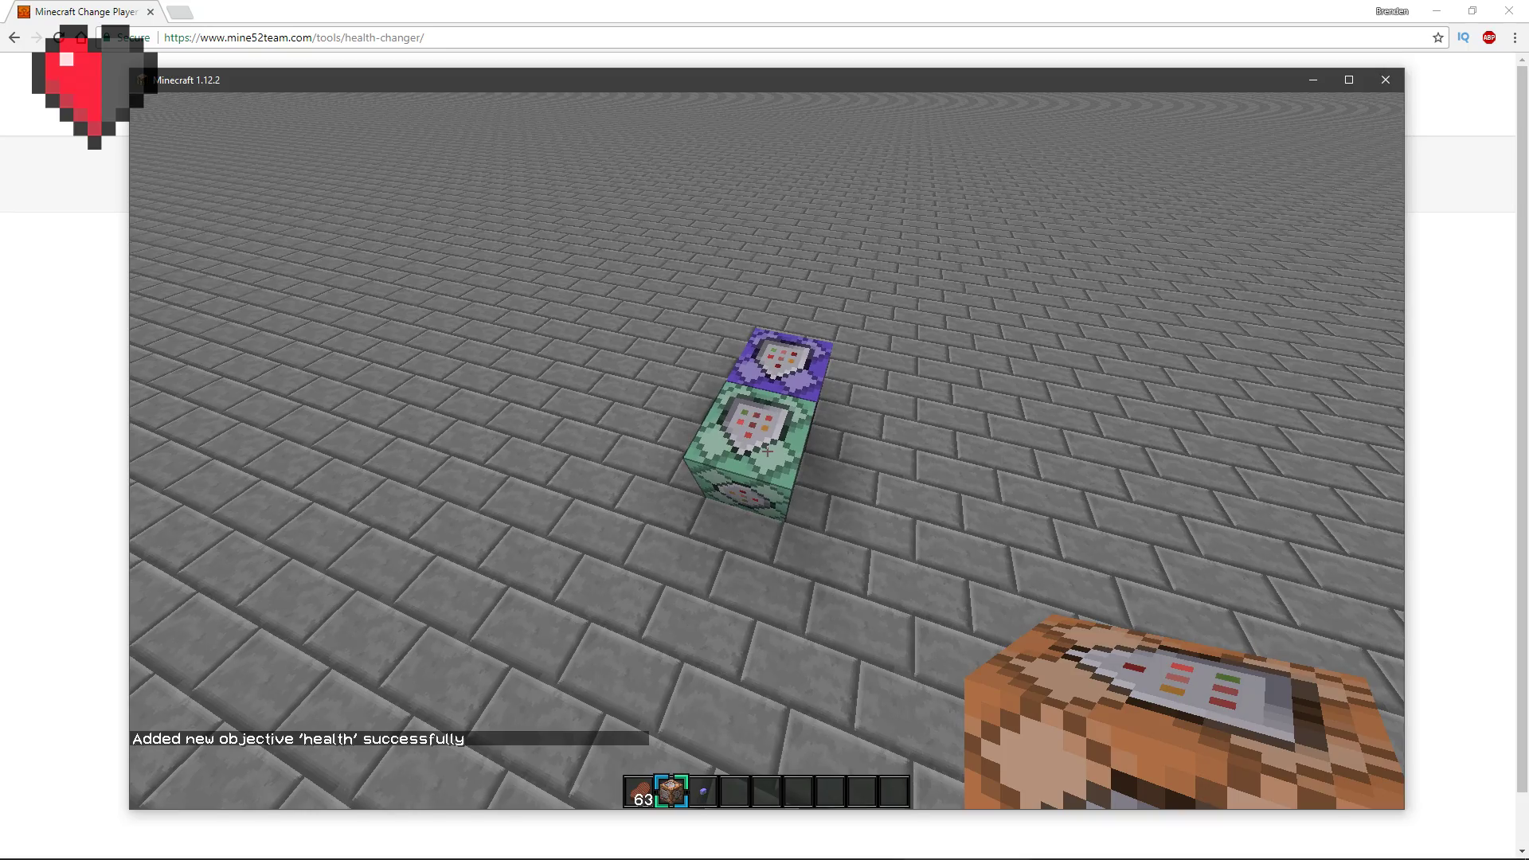
{"action": "type", "text": "/sco"}
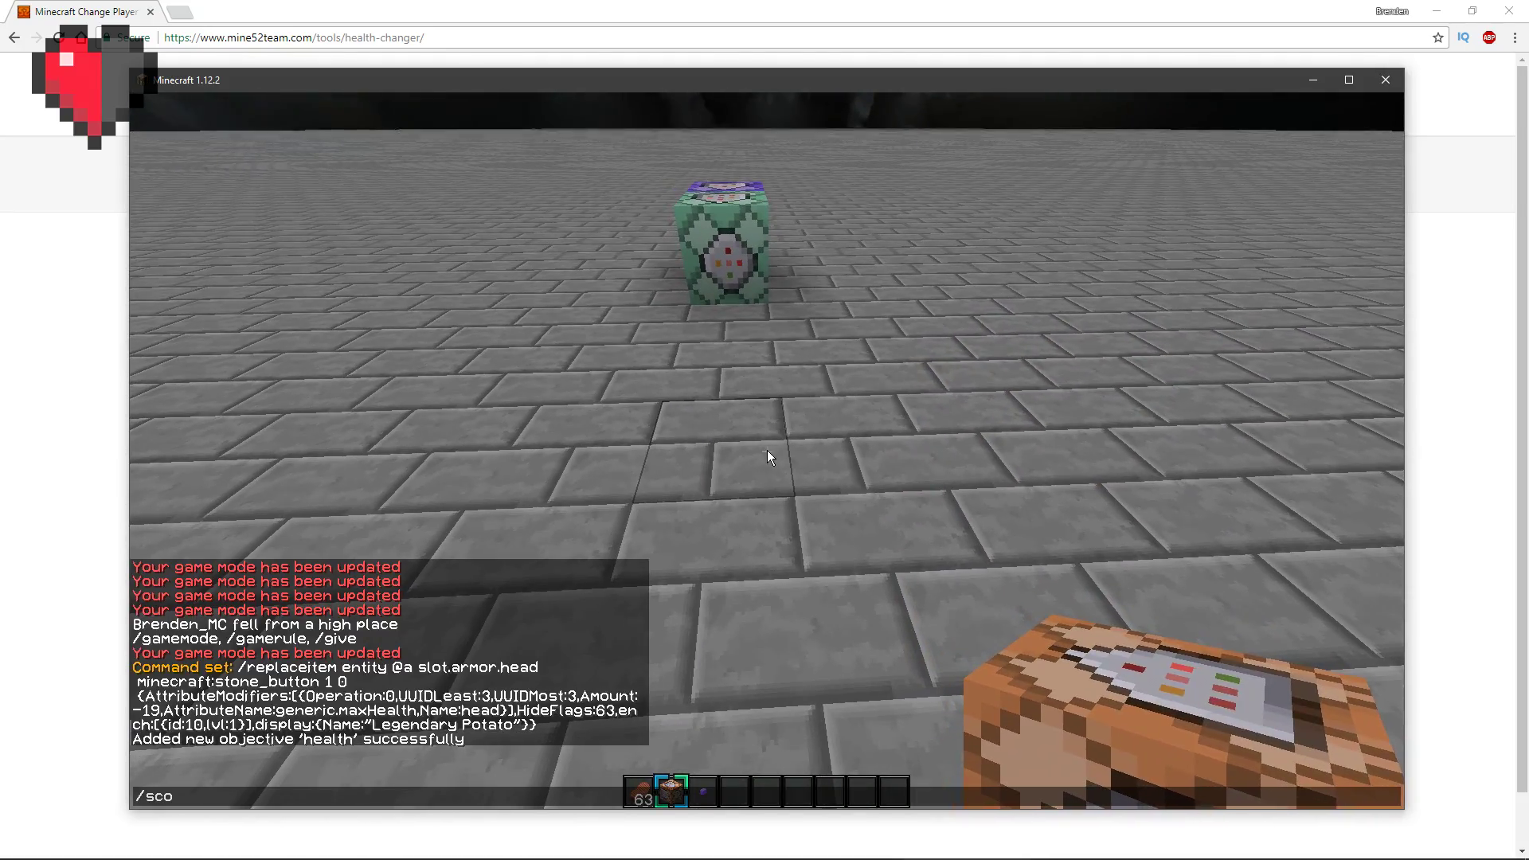
{"action": "type", "text": "reboard objectives s"}
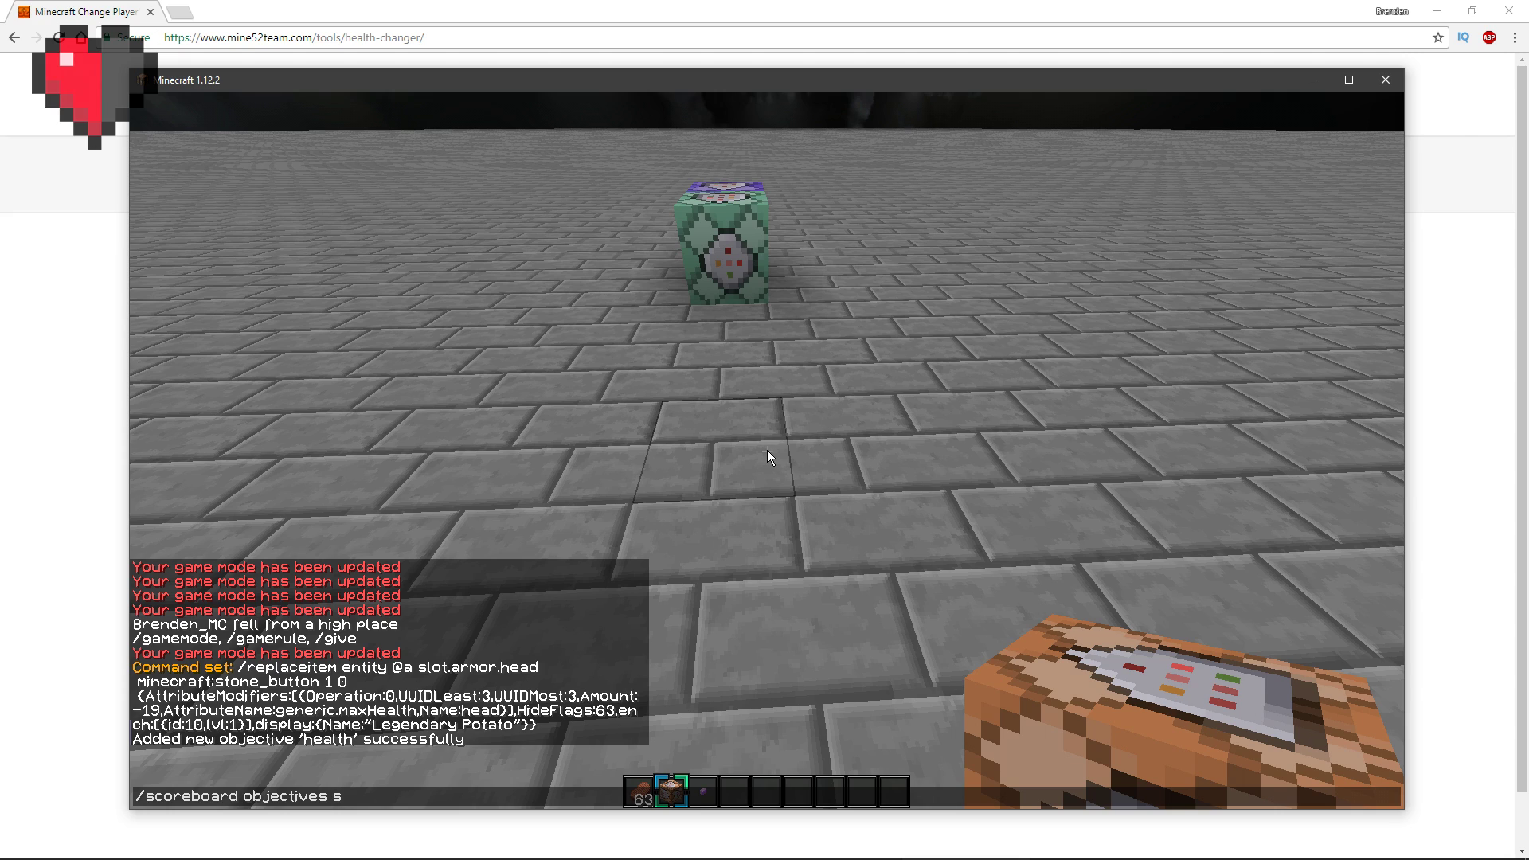
{"action": "type", "text": "etdisplay sidebar health"}
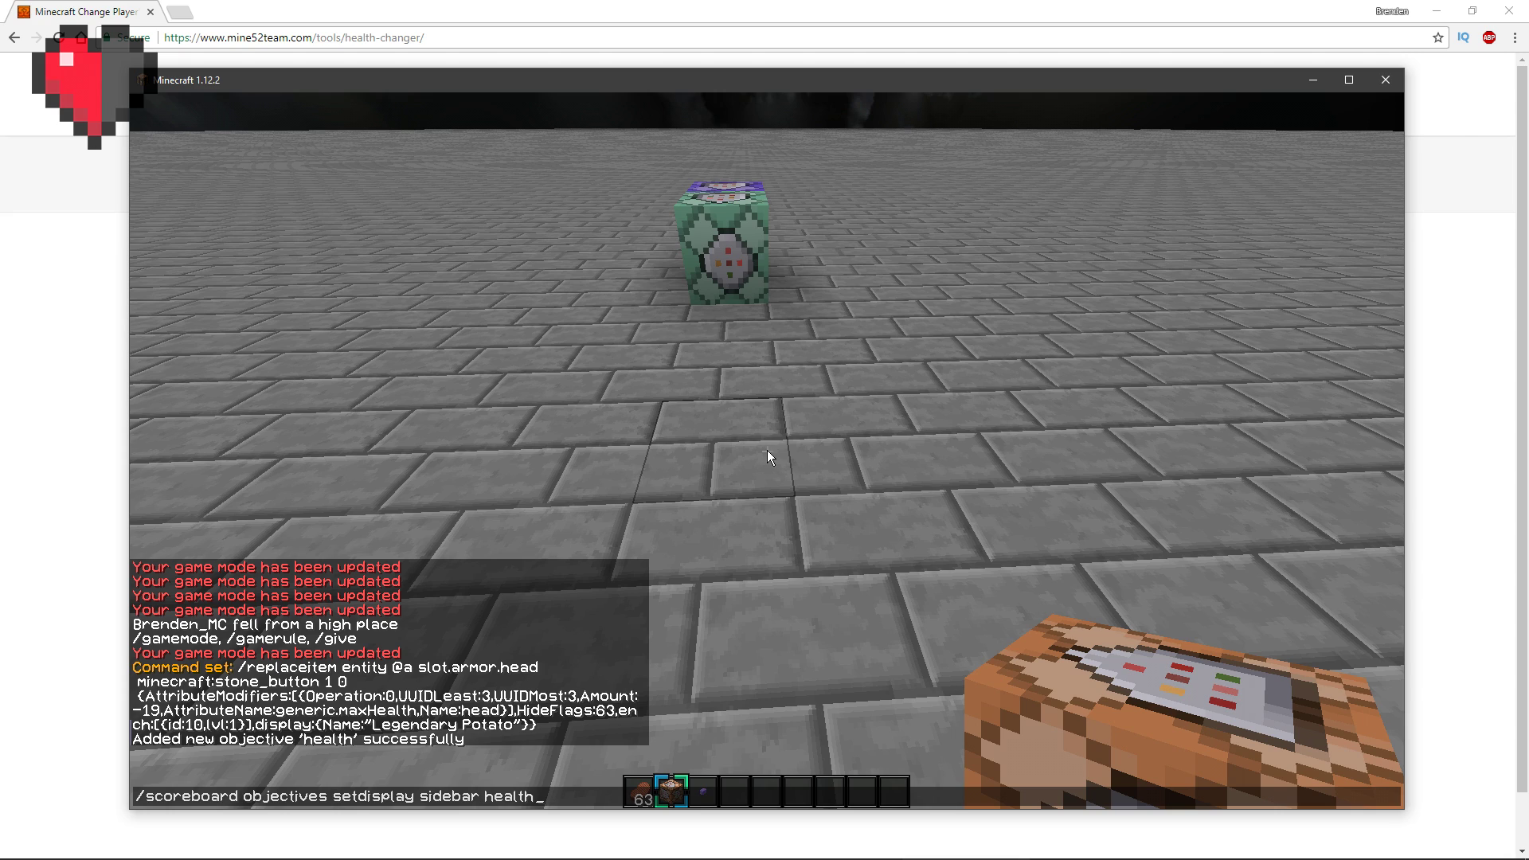
{"action": "key", "text": "Return"}
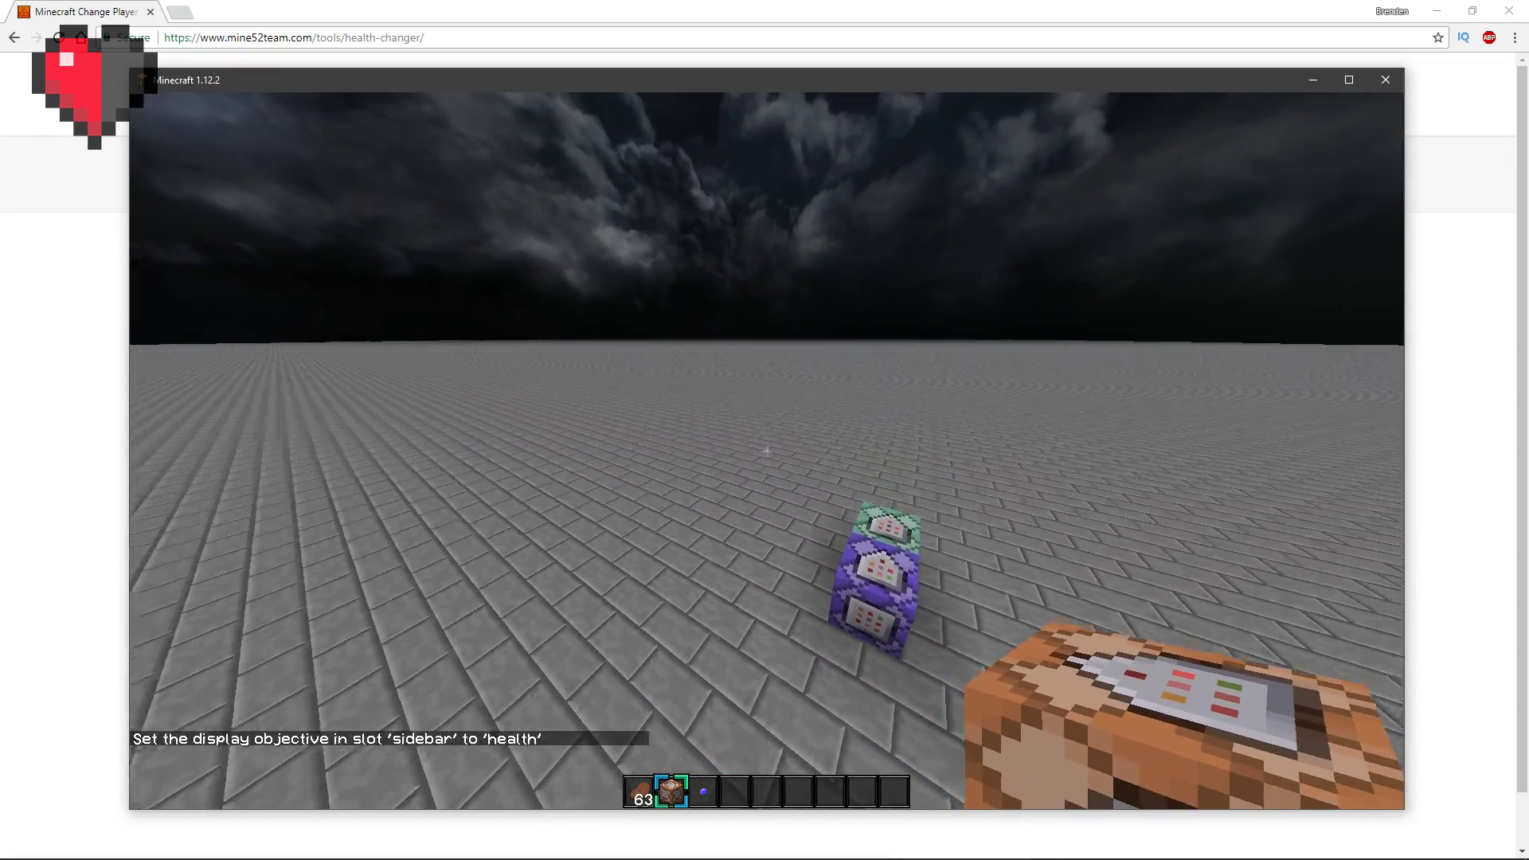
Step: Switch to survival mode with /gamemode 0 and approach the command blocks to check for the health sidebar
{"action": "type", "text": "/g"}
{"action": "key", "text": "Tab"}
{"action": "type", "text": "0"}
{"action": "key", "text": "Return"}
{"action": "type", "text": "w"}
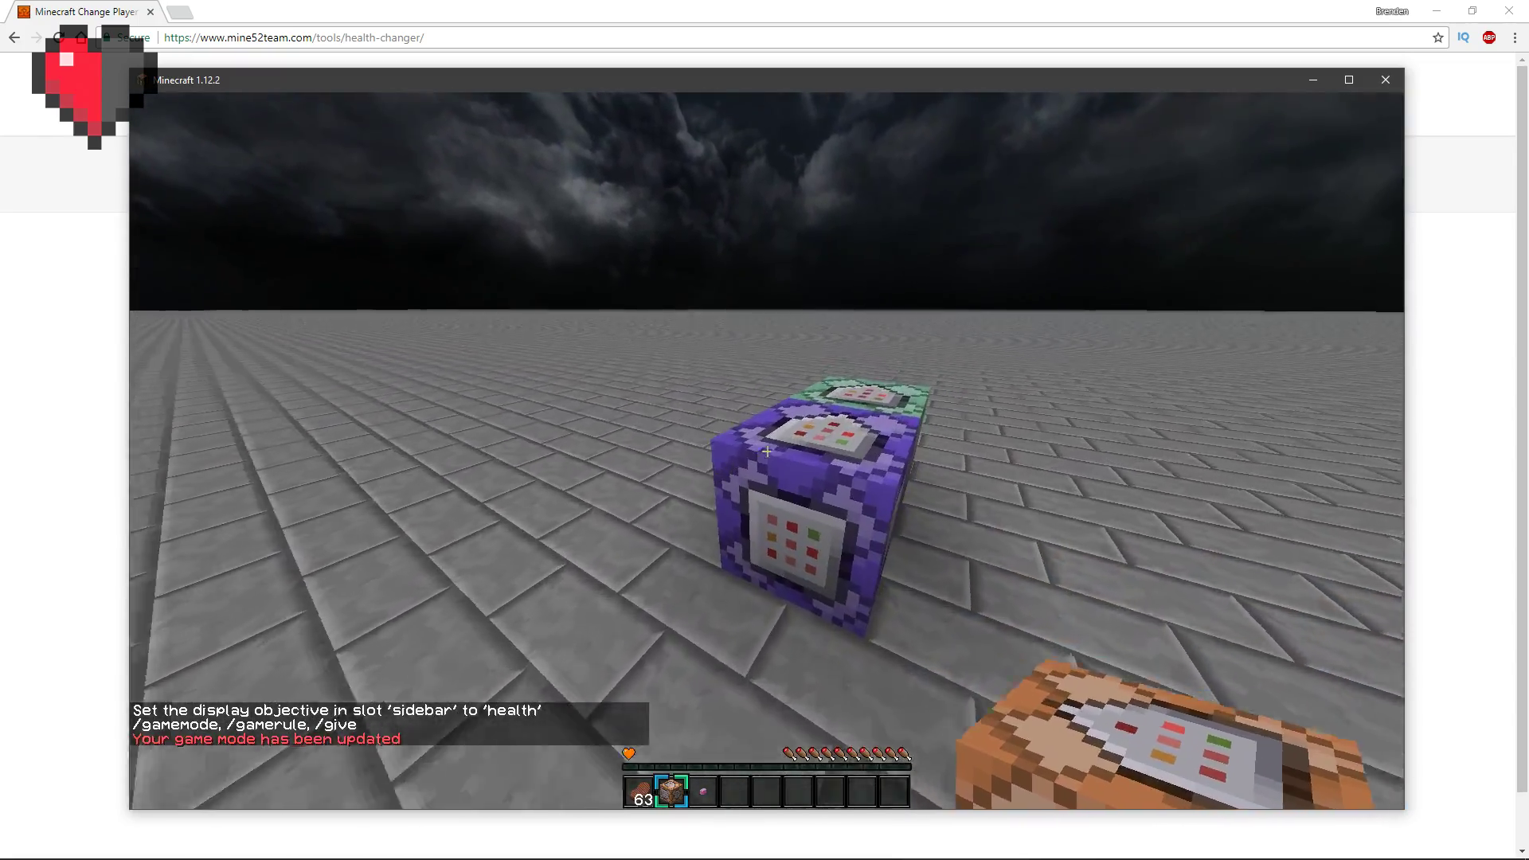
Step: Switch to creative mode with /gamemode 1 and fly up high above the command blocks
{"action": "type", "text": "/g"}
{"action": "key", "text": "Tab"}
{"action": "type", "text": "1"}
{"action": "key", "text": "Return"}
{"action": "key", "text": "space"}
{"action": "key", "text": "space"}
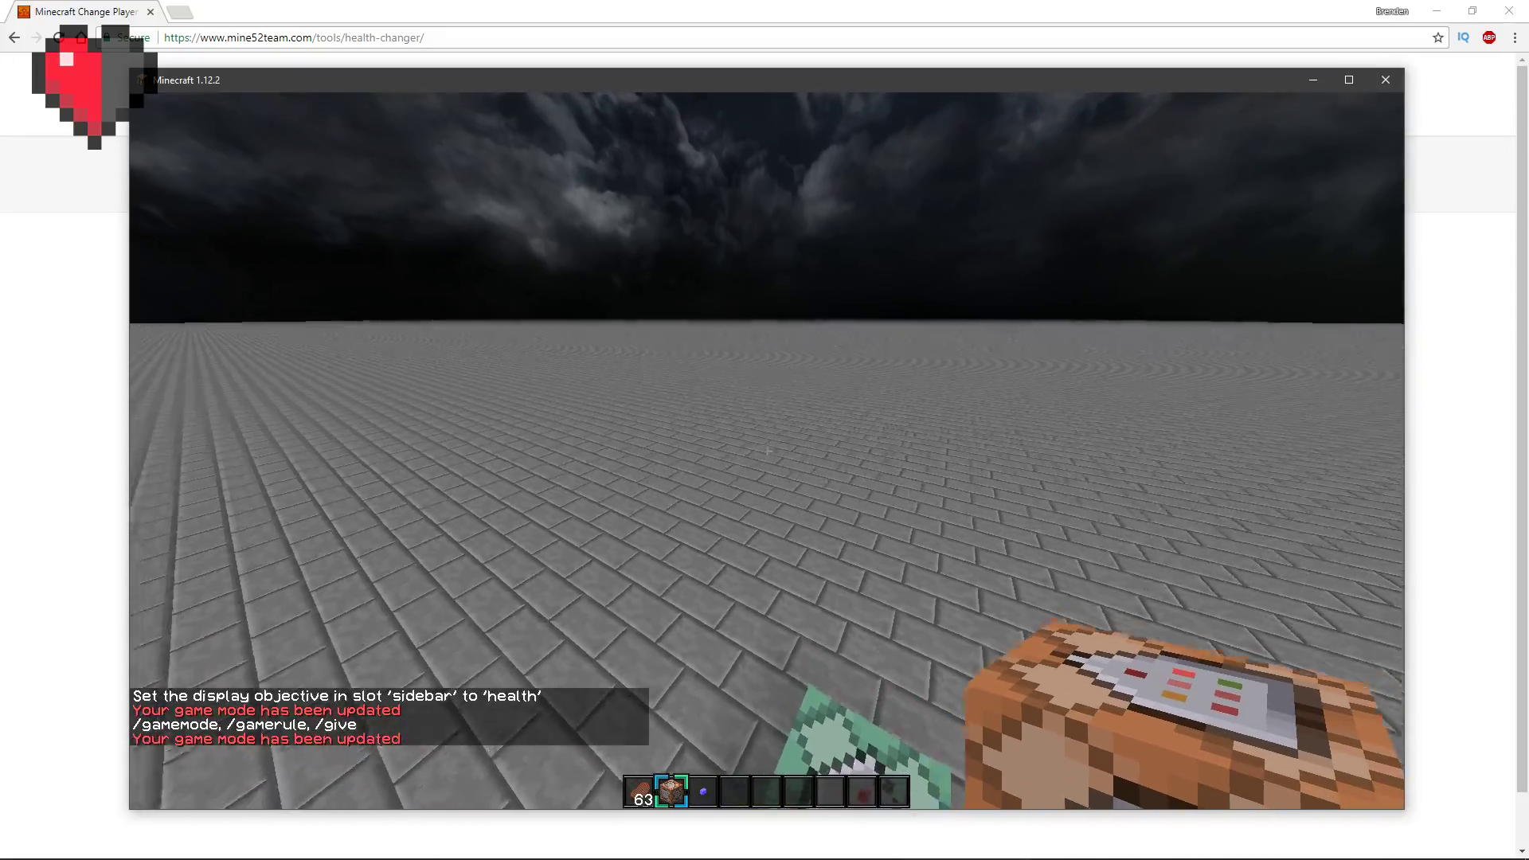
Step: Switch to survival mode with /gamemode 0 to drop to the ground, and check the health sidebar with an empty hand
{"action": "type", "text": "/g"}
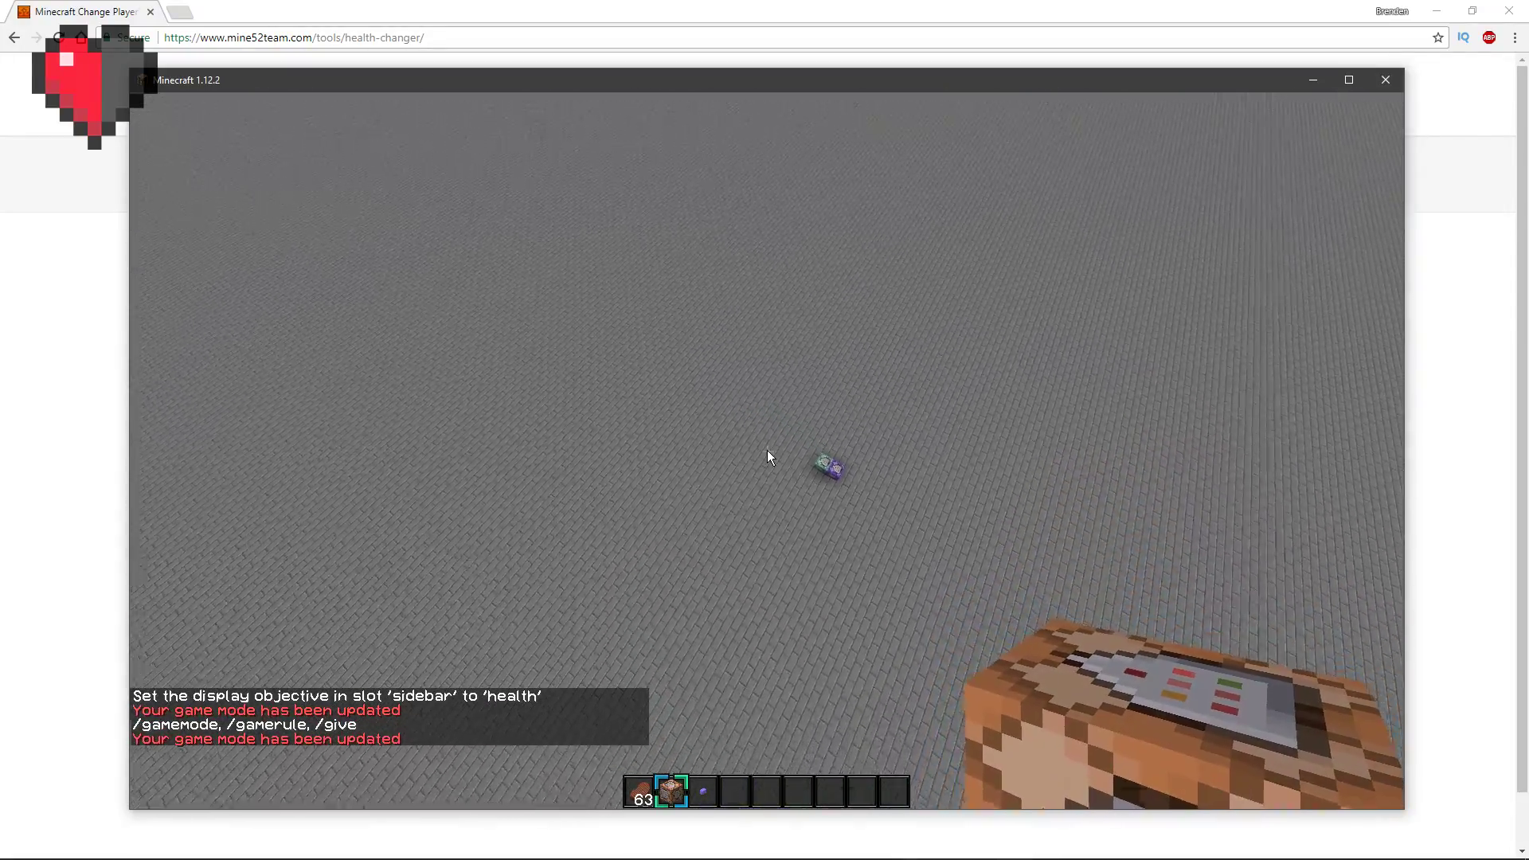
{"action": "key", "text": "Tab"}
{"action": "type", "text": "c"}
{"action": "key", "text": "BackSpace"}
{"action": "type", "text": "0"}
{"action": "key", "text": "Return"}
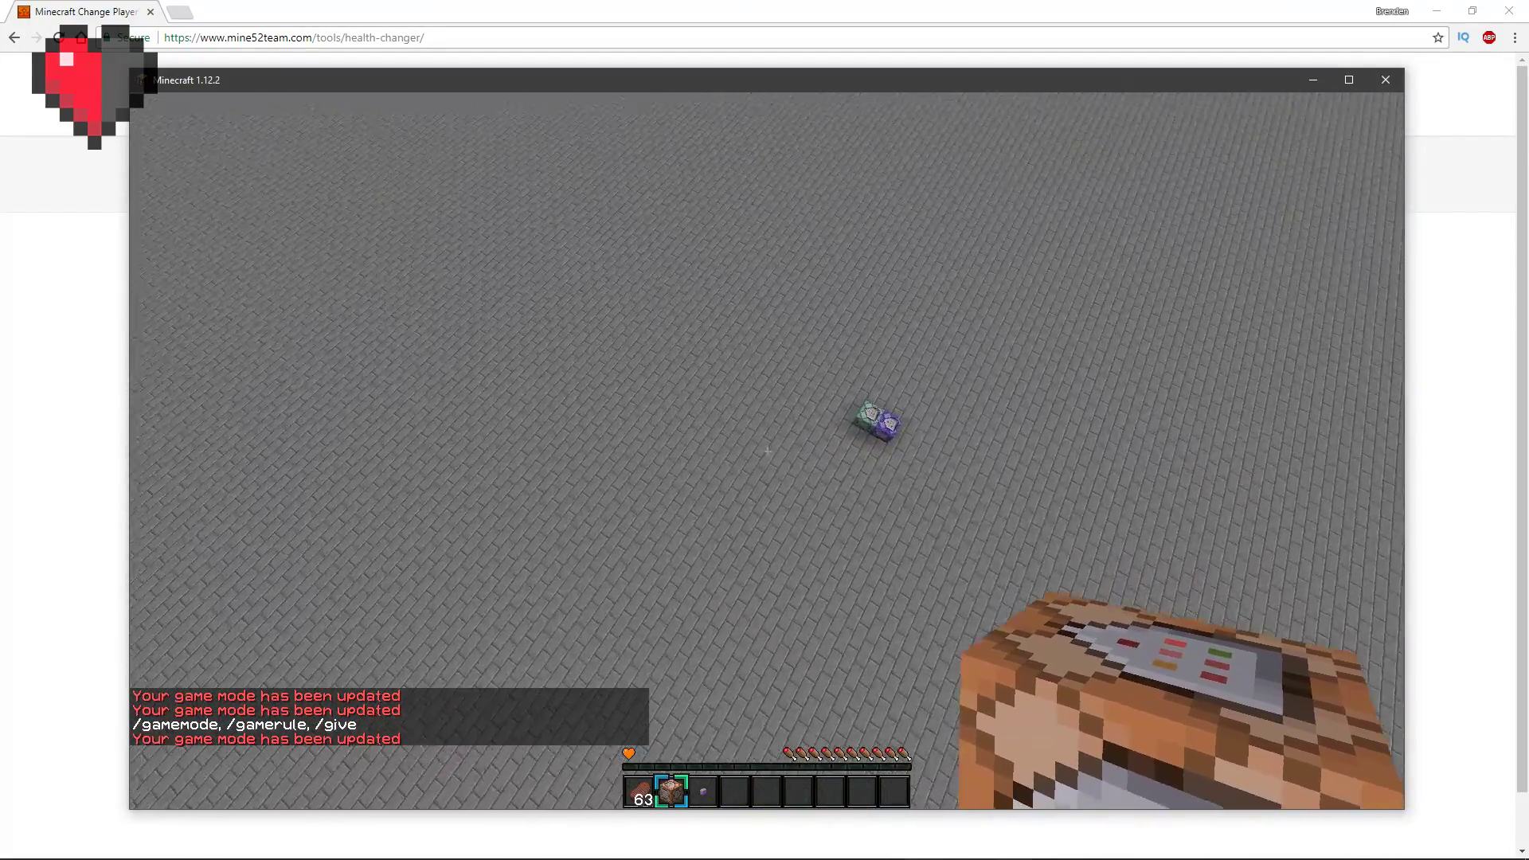
{"action": "scroll", "coordinate": [767, 451], "scroll_direction": "down", "scroll_amount": 2}
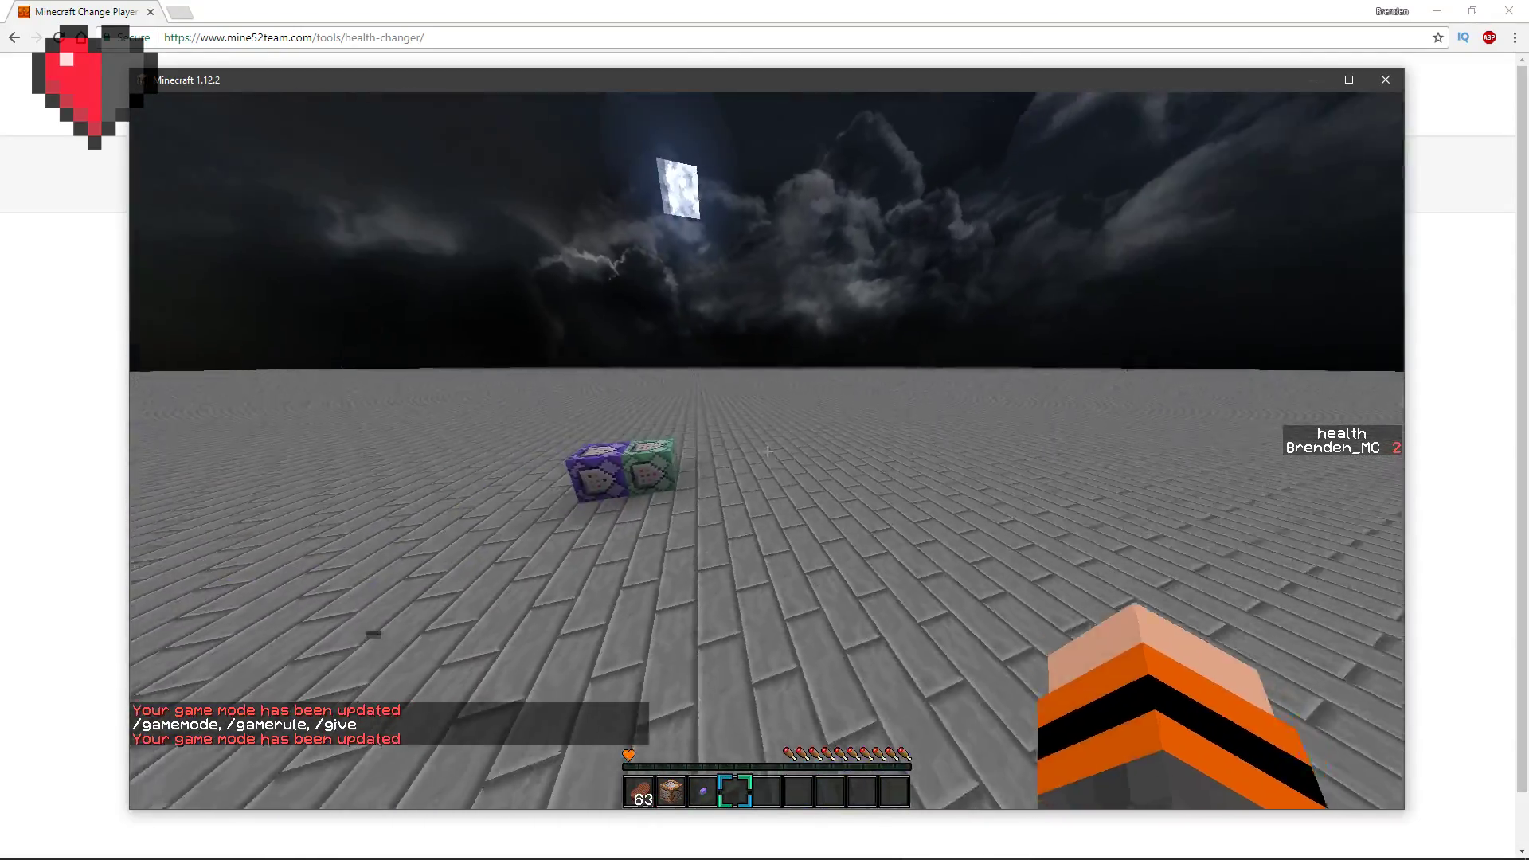
{"action": "key", "text": "e"}
{"action": "key", "text": "e"}
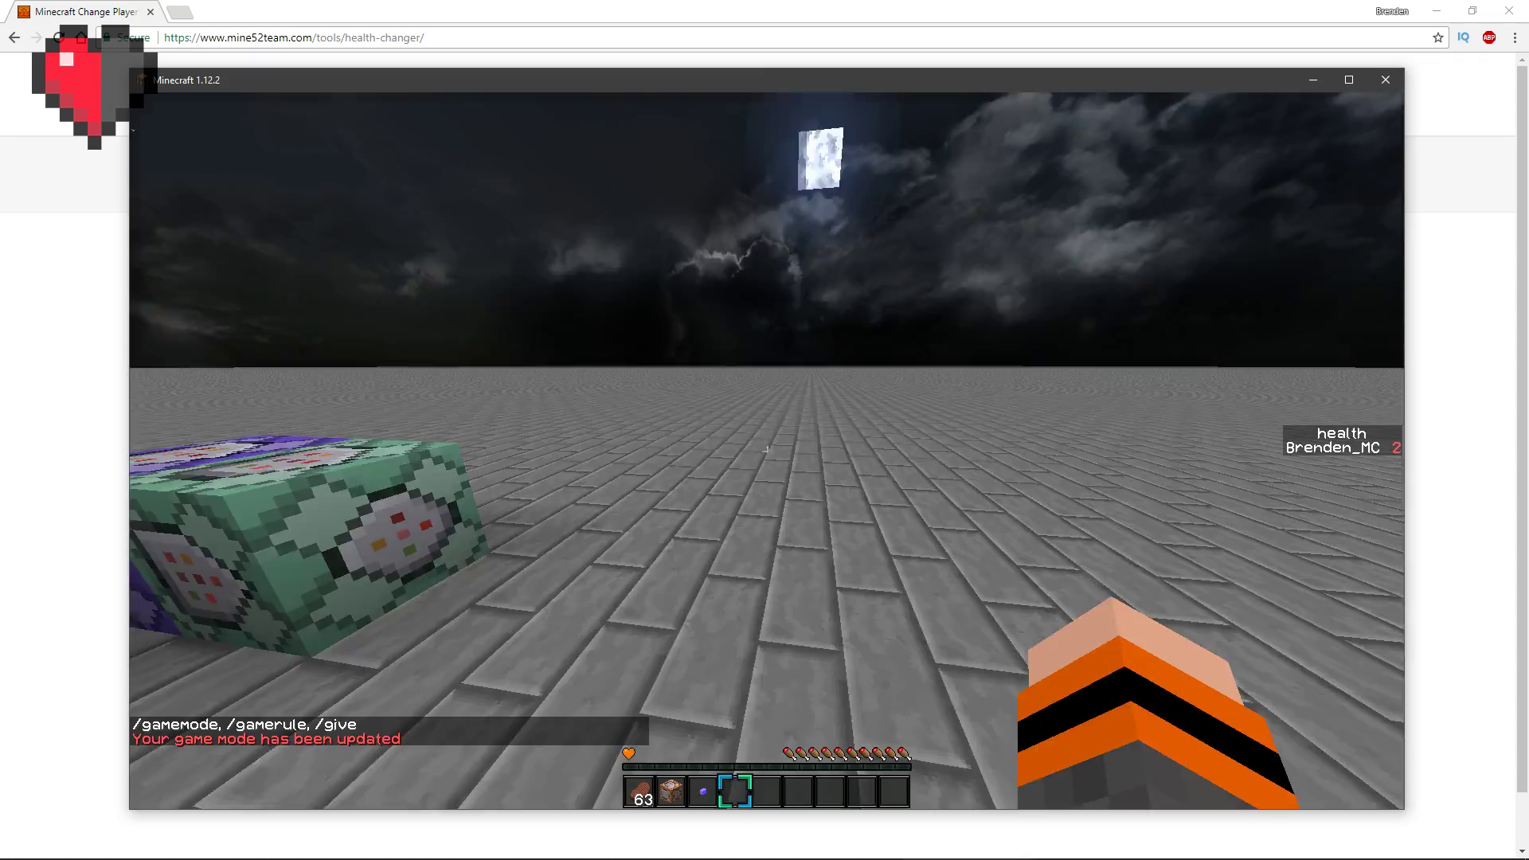
Step: Switch to creative mode with /gamemode 1 and walk up to the command blocks
{"action": "key", "text": "slash"}
{"action": "type", "text": "g"}
{"action": "key", "text": "Tab"}
{"action": "type", "text": "1"}
{"action": "key", "text": "Return"}
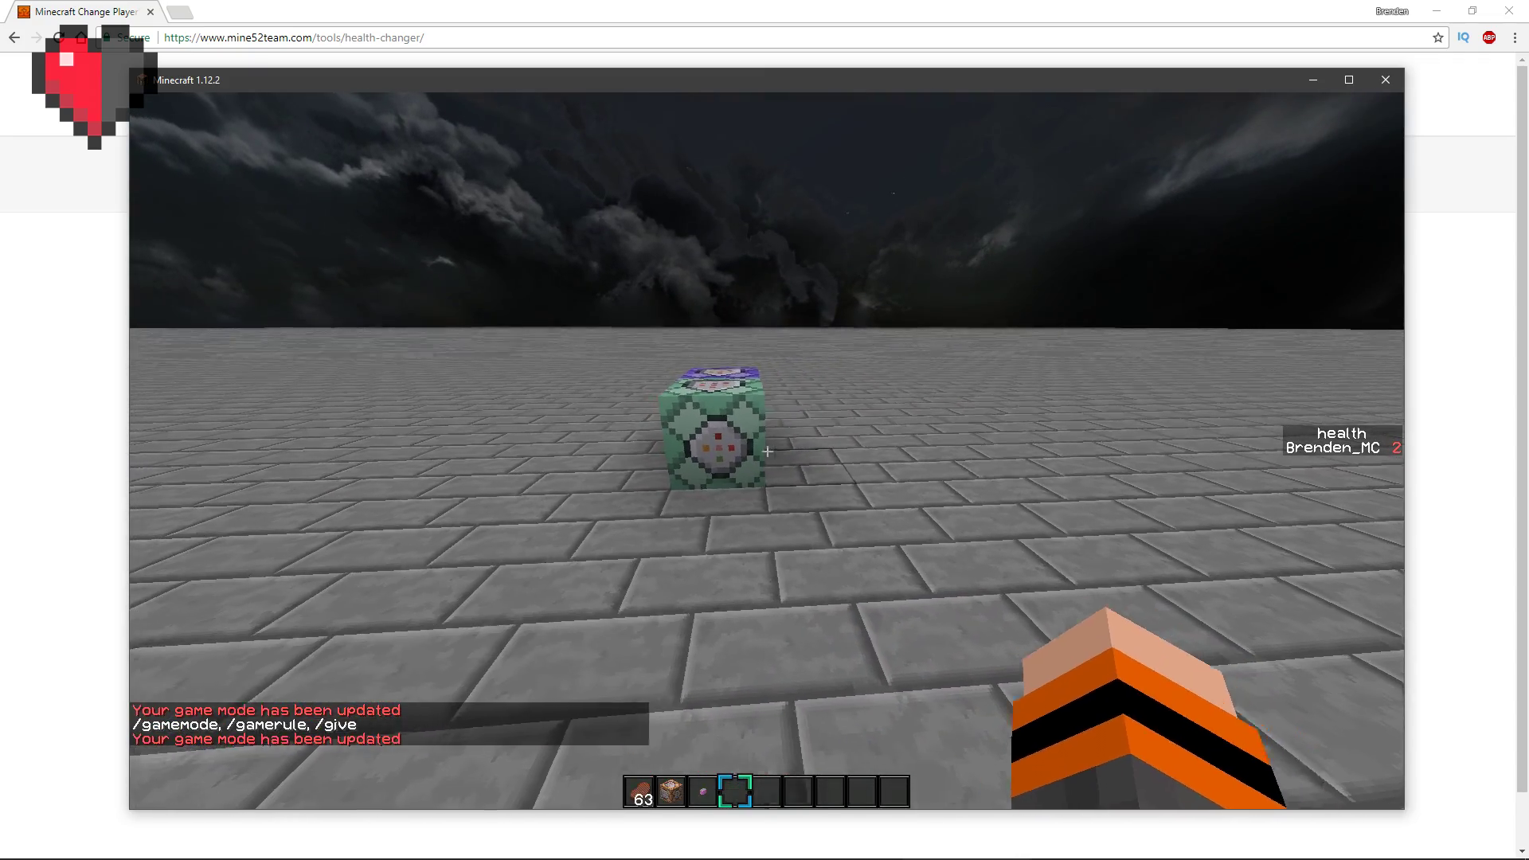
{"action": "key", "text": "w"}
{"action": "right_click", "coordinate": [767, 450]}
{"action": "key", "text": "Escape"}
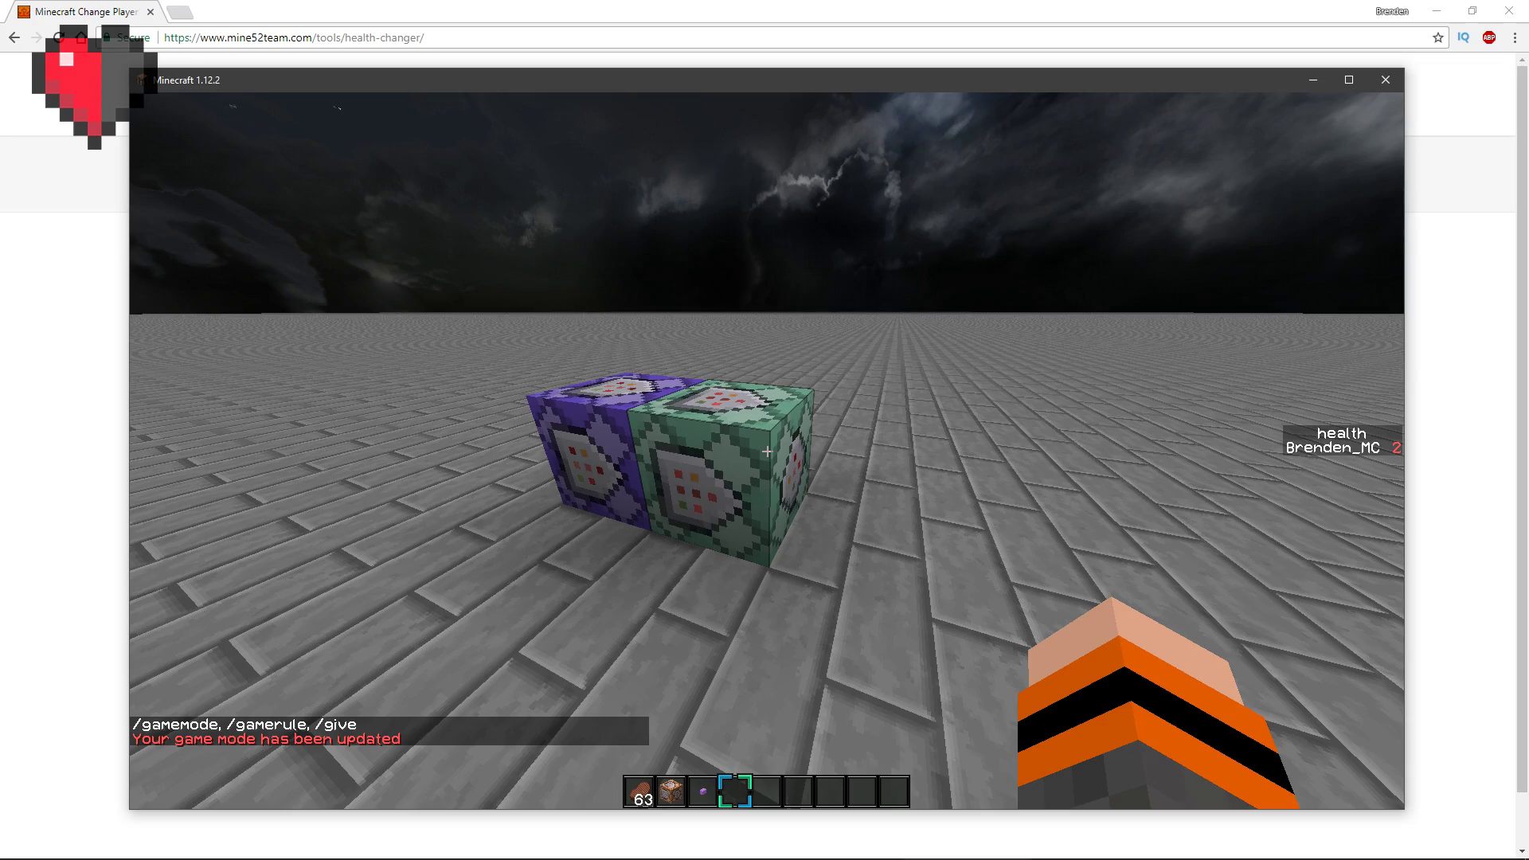
Step: In the chain command block, start the command with execute @a[score_health_min=1,score_health=1]
{"action": "key", "text": "w"}
{"action": "key", "text": "space"}
{"action": "key", "text": "space"}
{"action": "key", "text": "a"}
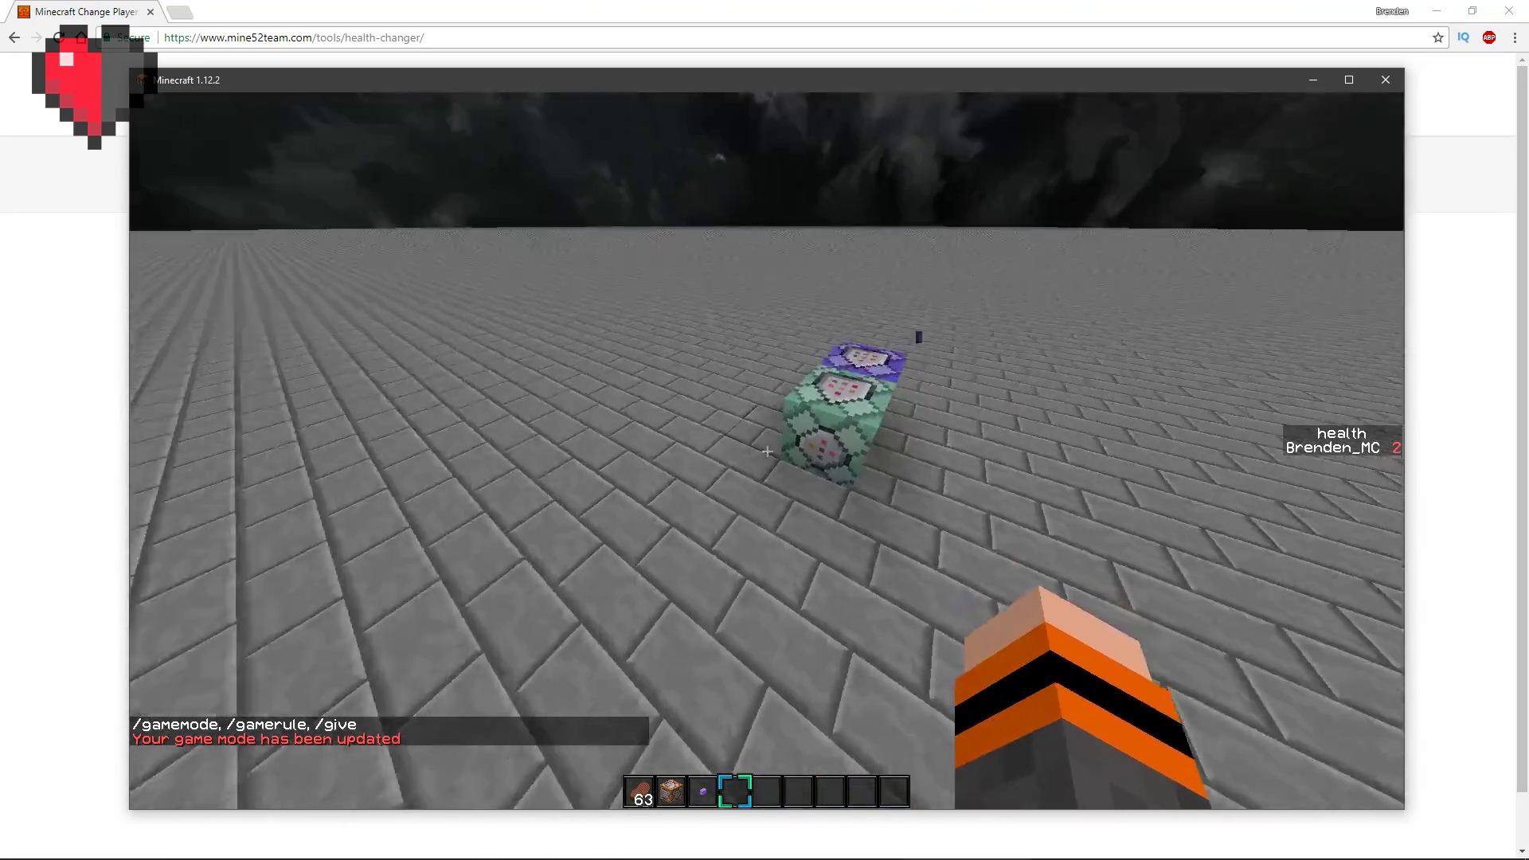
{"action": "right_click", "coordinate": [767, 452]}
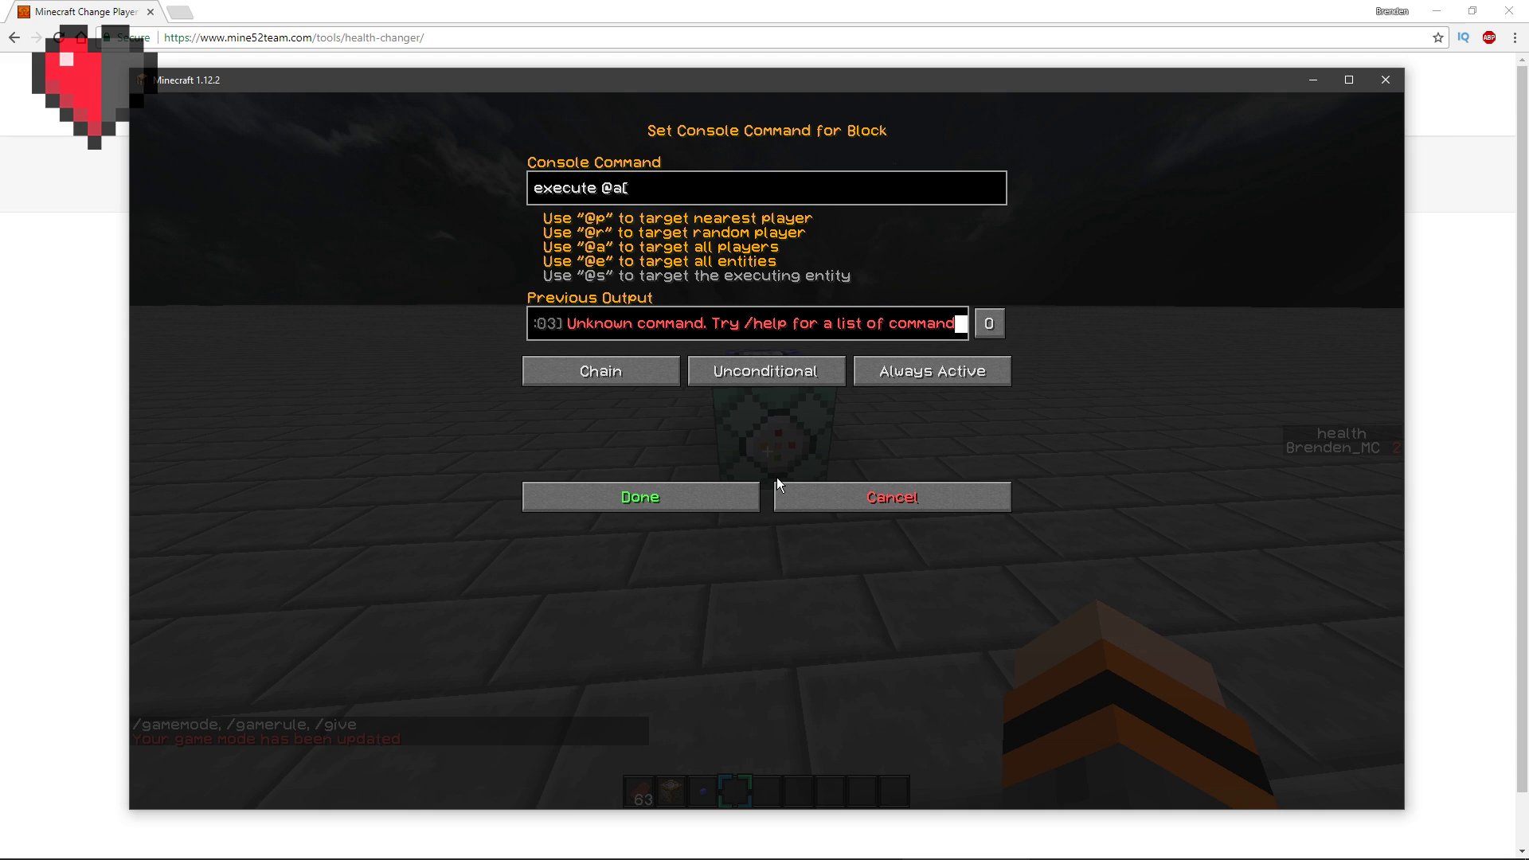
{"action": "type", "text": "core_health_min=1,score_health=1"}
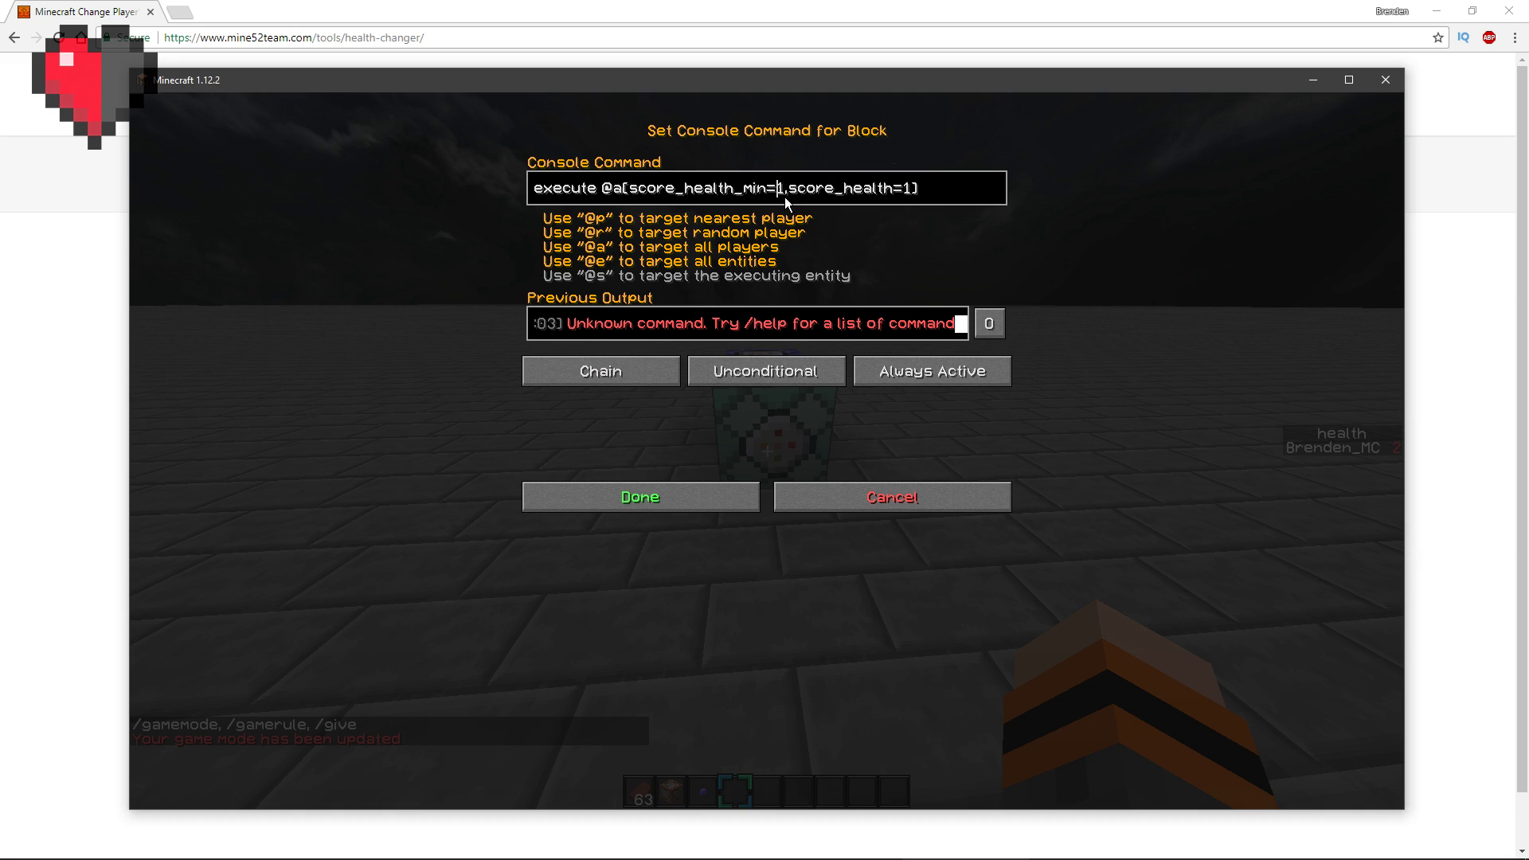
Step: Change the selector's minimum to score_health_min=2 and remove the score_health=1 condition
{"action": "key", "text": "Delete"}
{"action": "type", "text": "2"}
{"action": "key", "text": "BackSpace"}
{"action": "key", "text": "BackSpace"}
{"action": "key", "text": "BackSpace"}
{"action": "key", "text": "BackSpace"}
{"action": "key", "text": "BackSpace"}
{"action": "key", "text": "BackSpace"}
{"action": "key", "text": "BackSpace"}
{"action": "key", "text": "BackSpace"}
{"action": "key", "text": "BackSpace"}
{"action": "key", "text": "BackSpace"}
{"action": "key", "text": "BackSpace"}
{"action": "key", "text": "BackSpace"}
{"action": "key", "text": "BackSpace"}
{"action": "key", "text": "BackSpace"}
Step: Complete the command after the selector with ~ ~ ~ effect @s instant_health 1 1 true and save the command block
{"action": "type", "text": "t @s"}
{"action": "type", "text": "instan"}
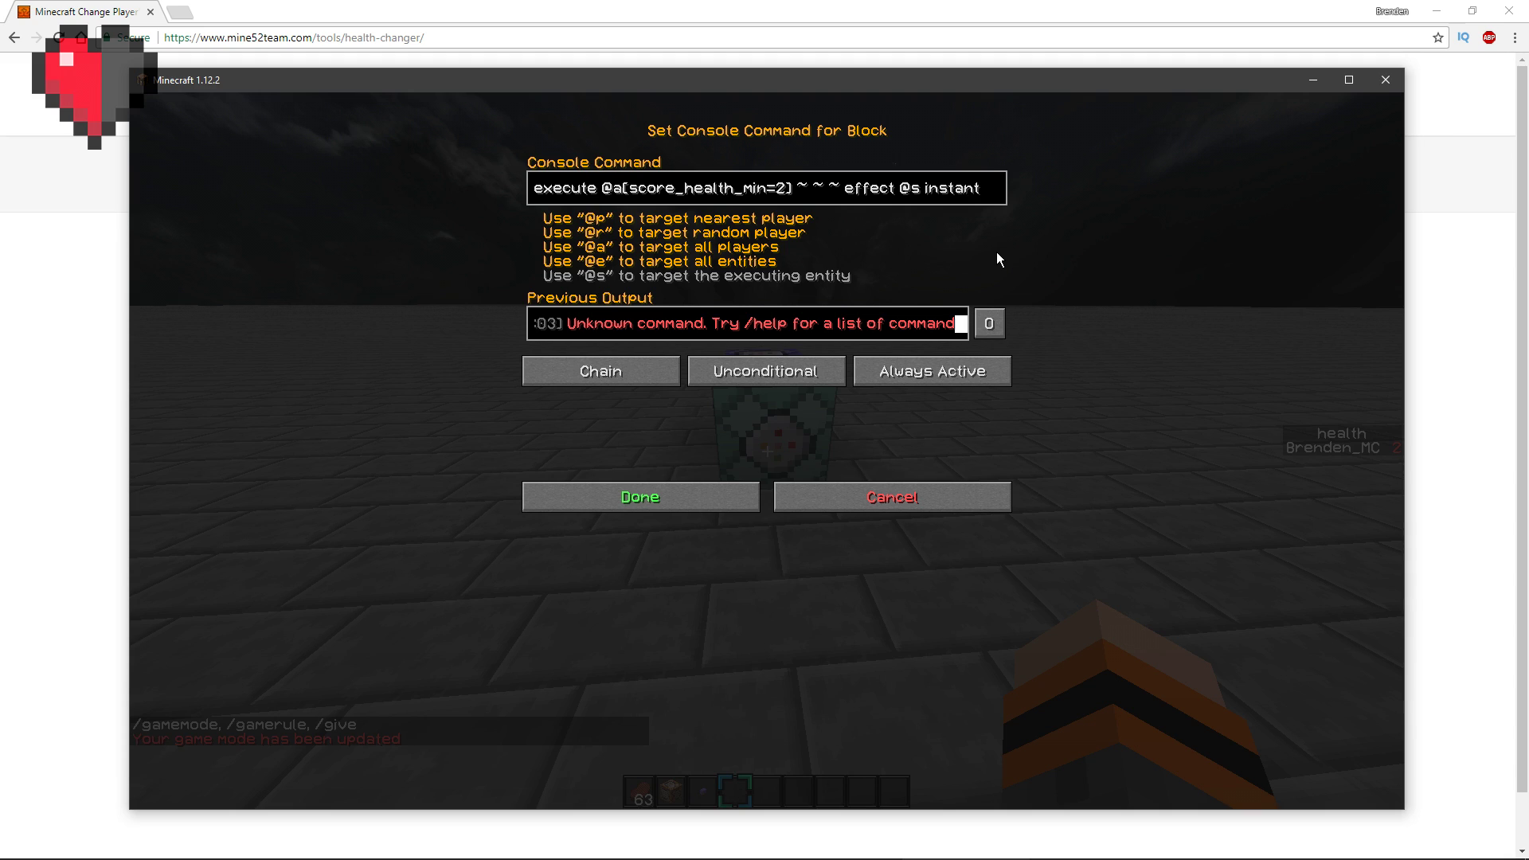
{"action": "type", "text": "t_healt"}
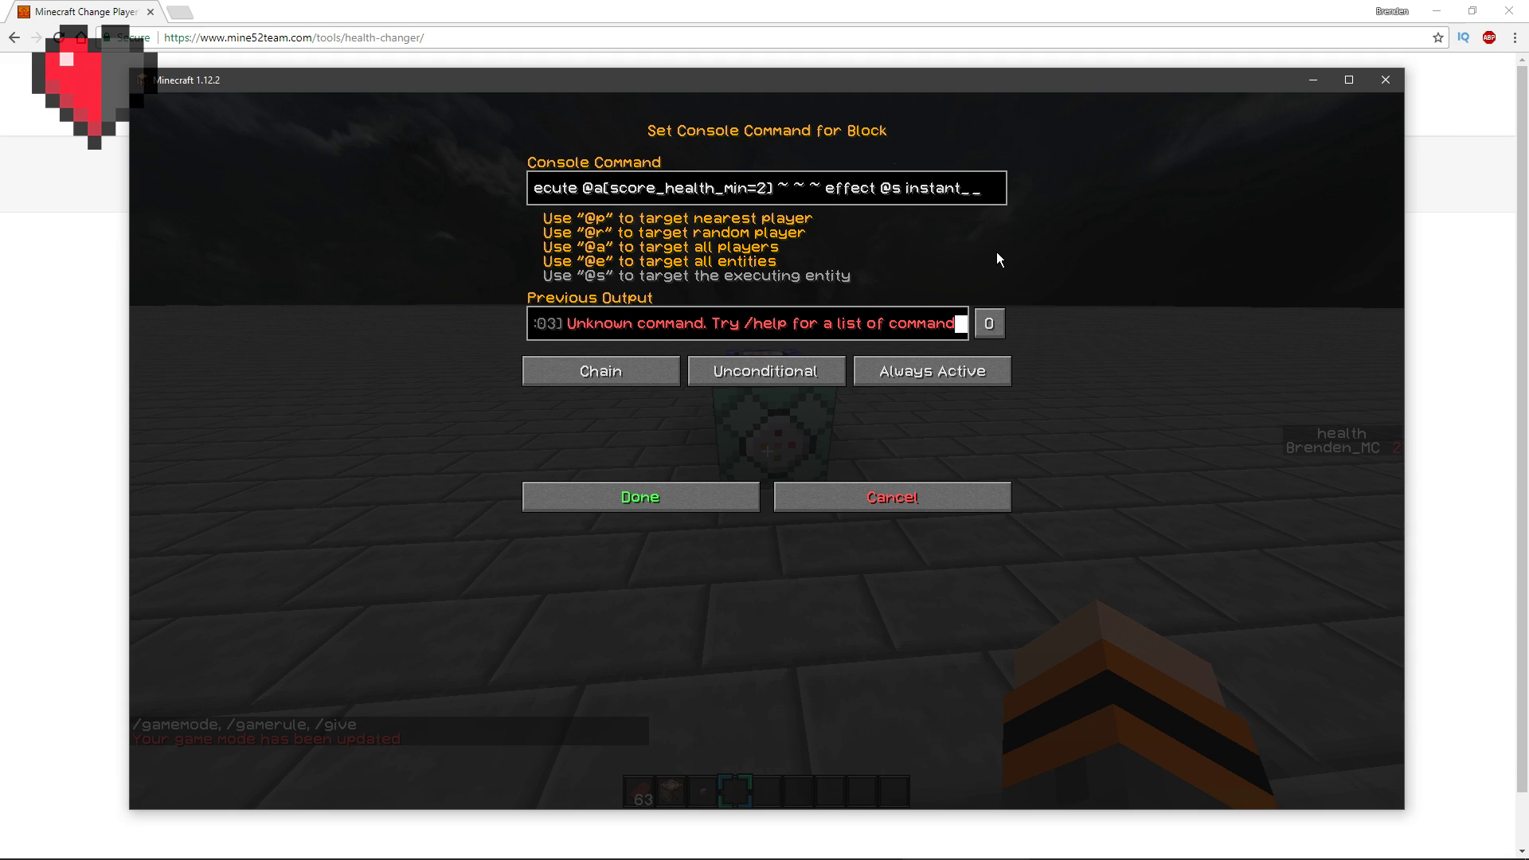
{"action": "type", "text": "h"}
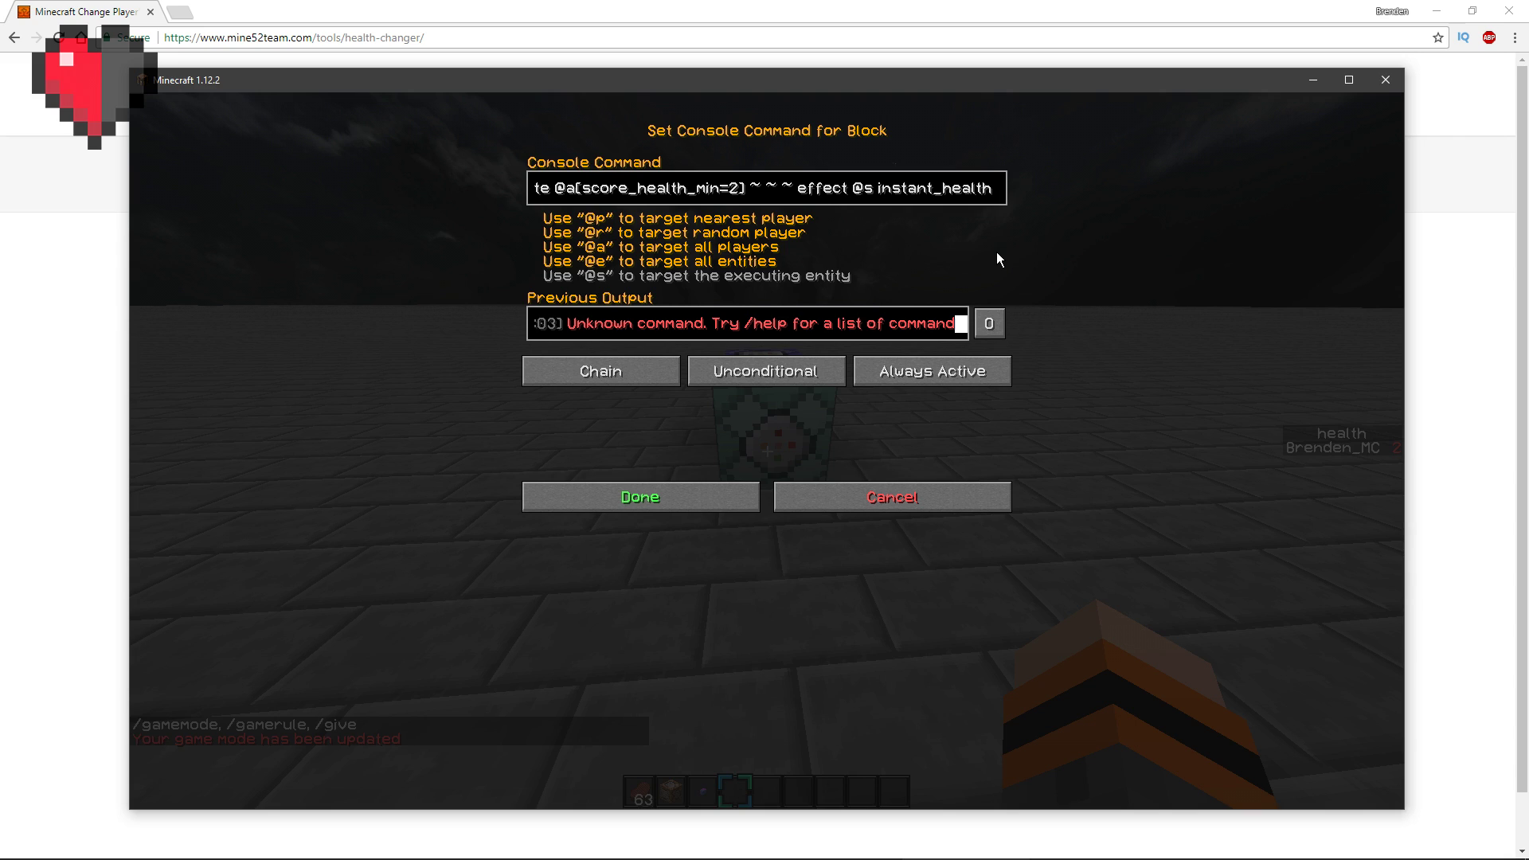
{"action": "type", "text": " 1 "}
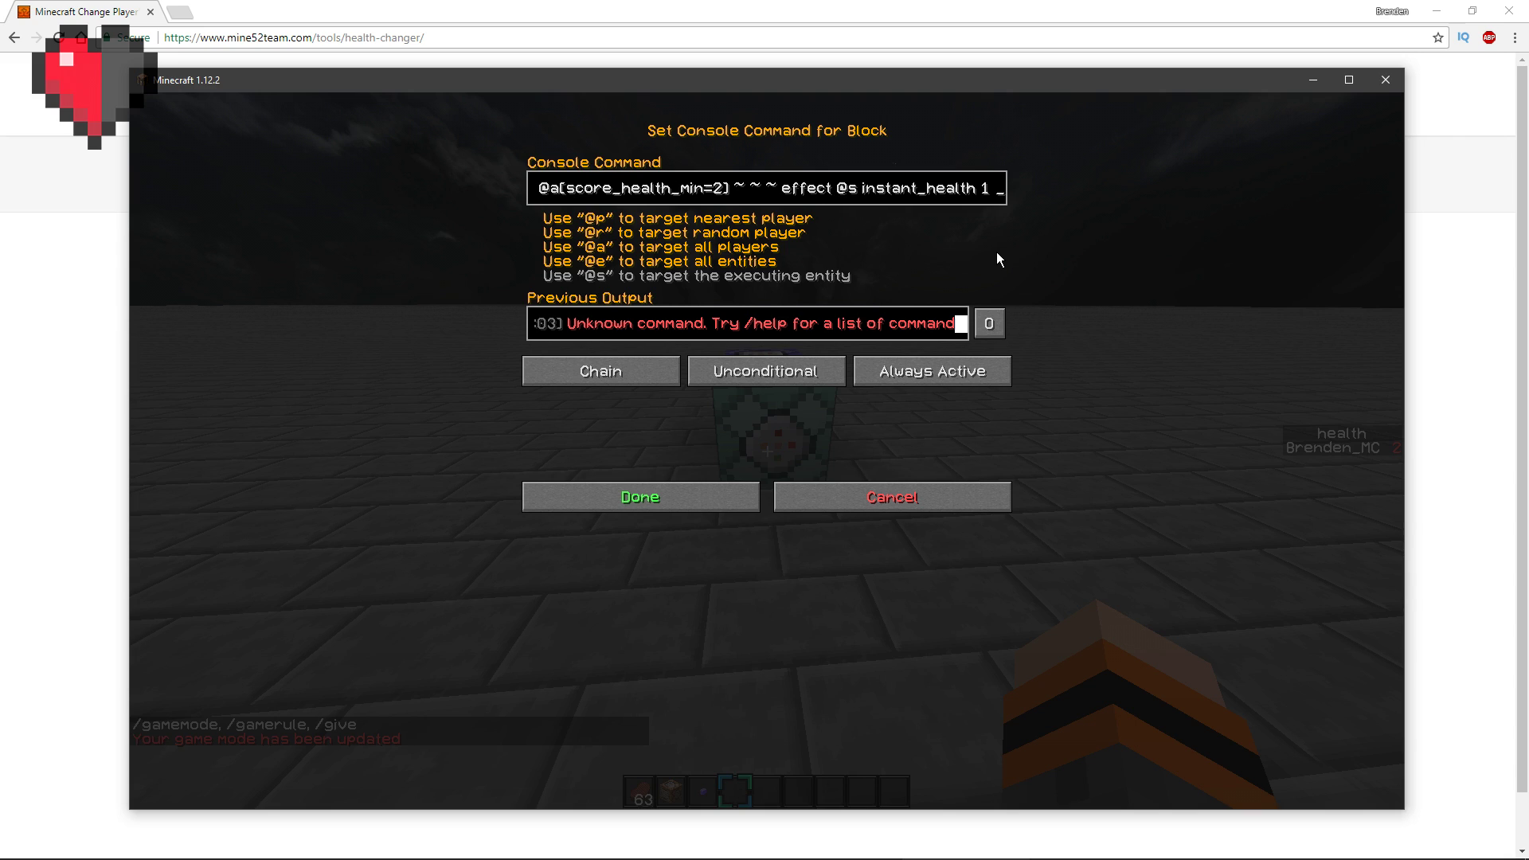
{"action": "type", "text": "1"}
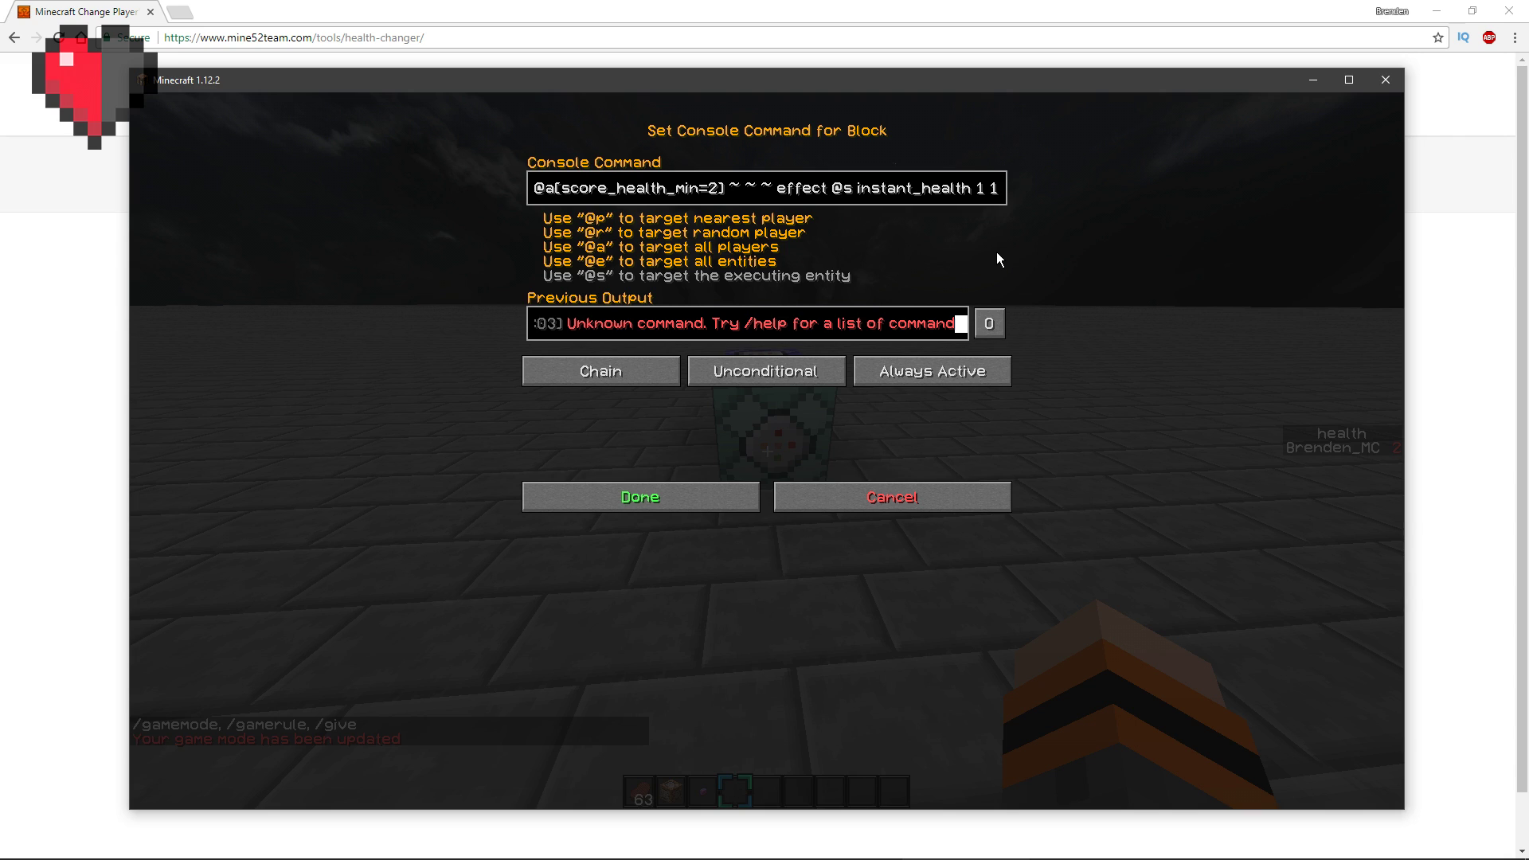
{"action": "type", "text": " true"}
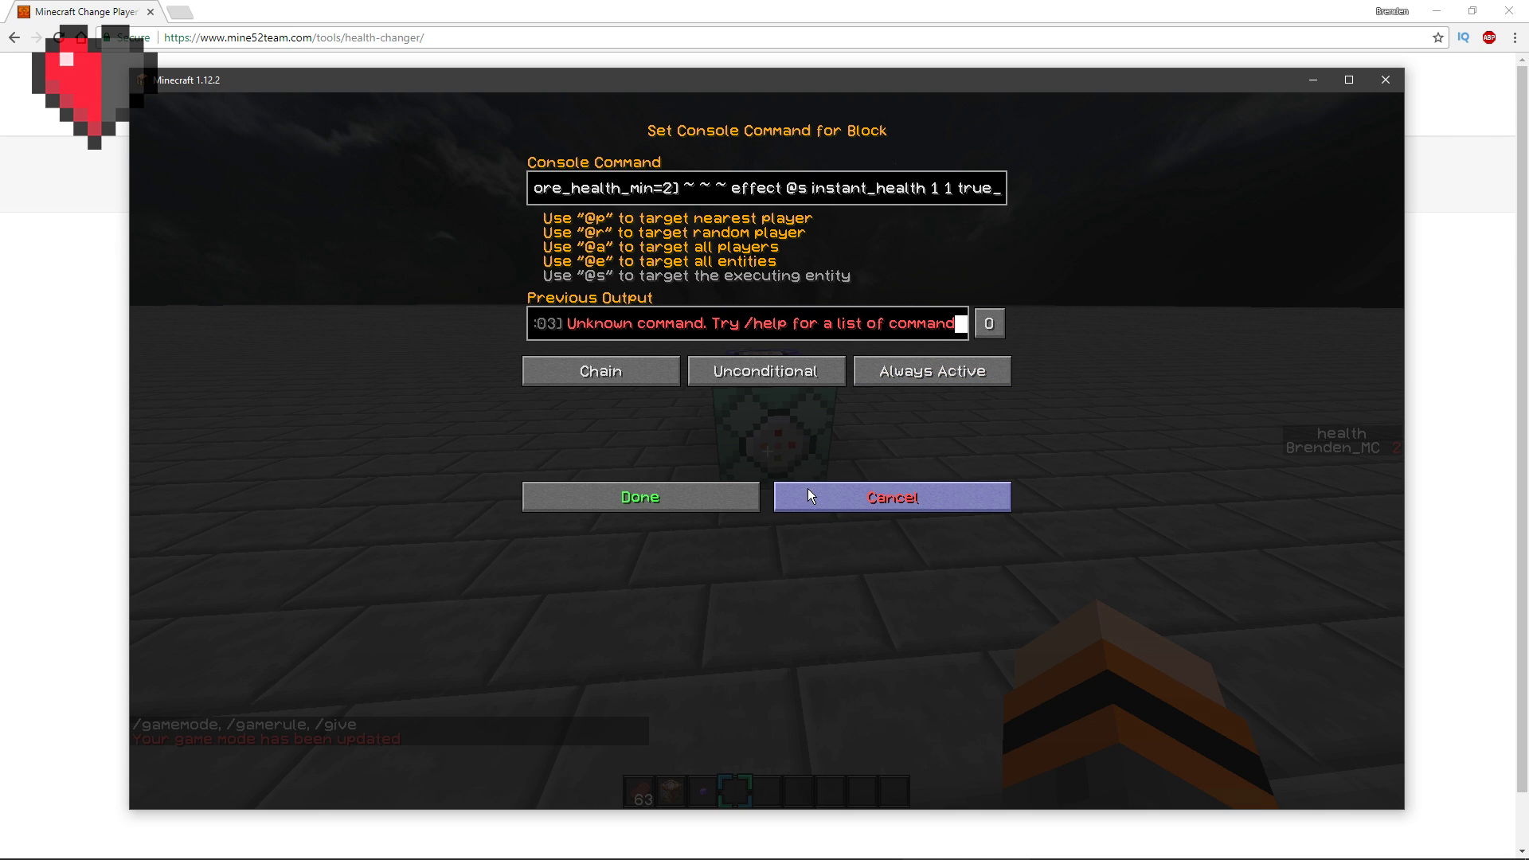
{"action": "left_click", "coordinate": [710, 495]}
{"action": "key", "text": "w"}
{"action": "key", "text": "a"}
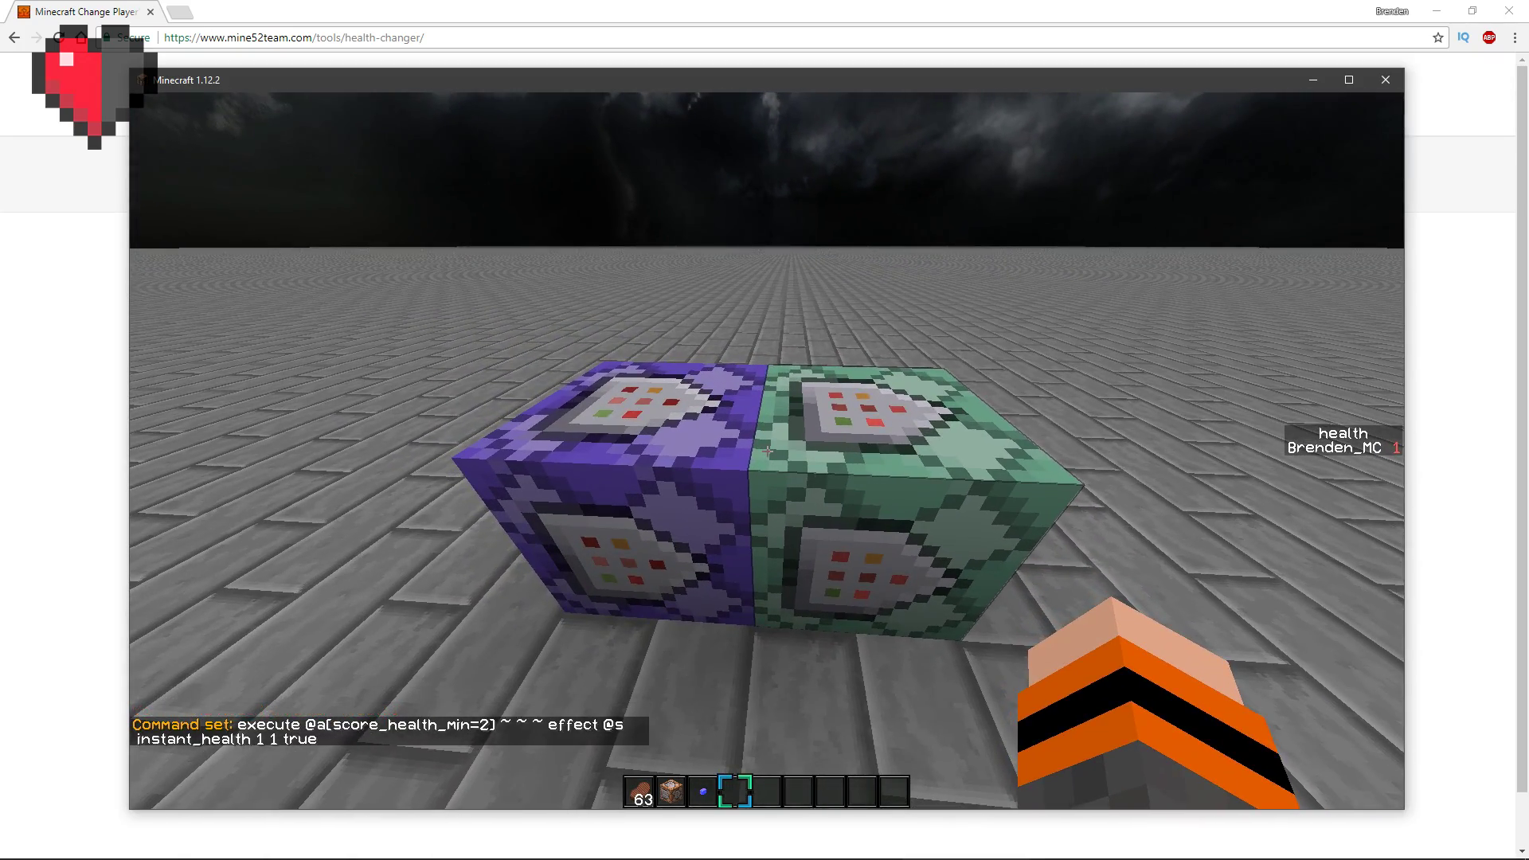
{"action": "key", "text": "s"}
{"action": "key", "text": "e"}
{"action": "left_click", "coordinate": [897, 590]}
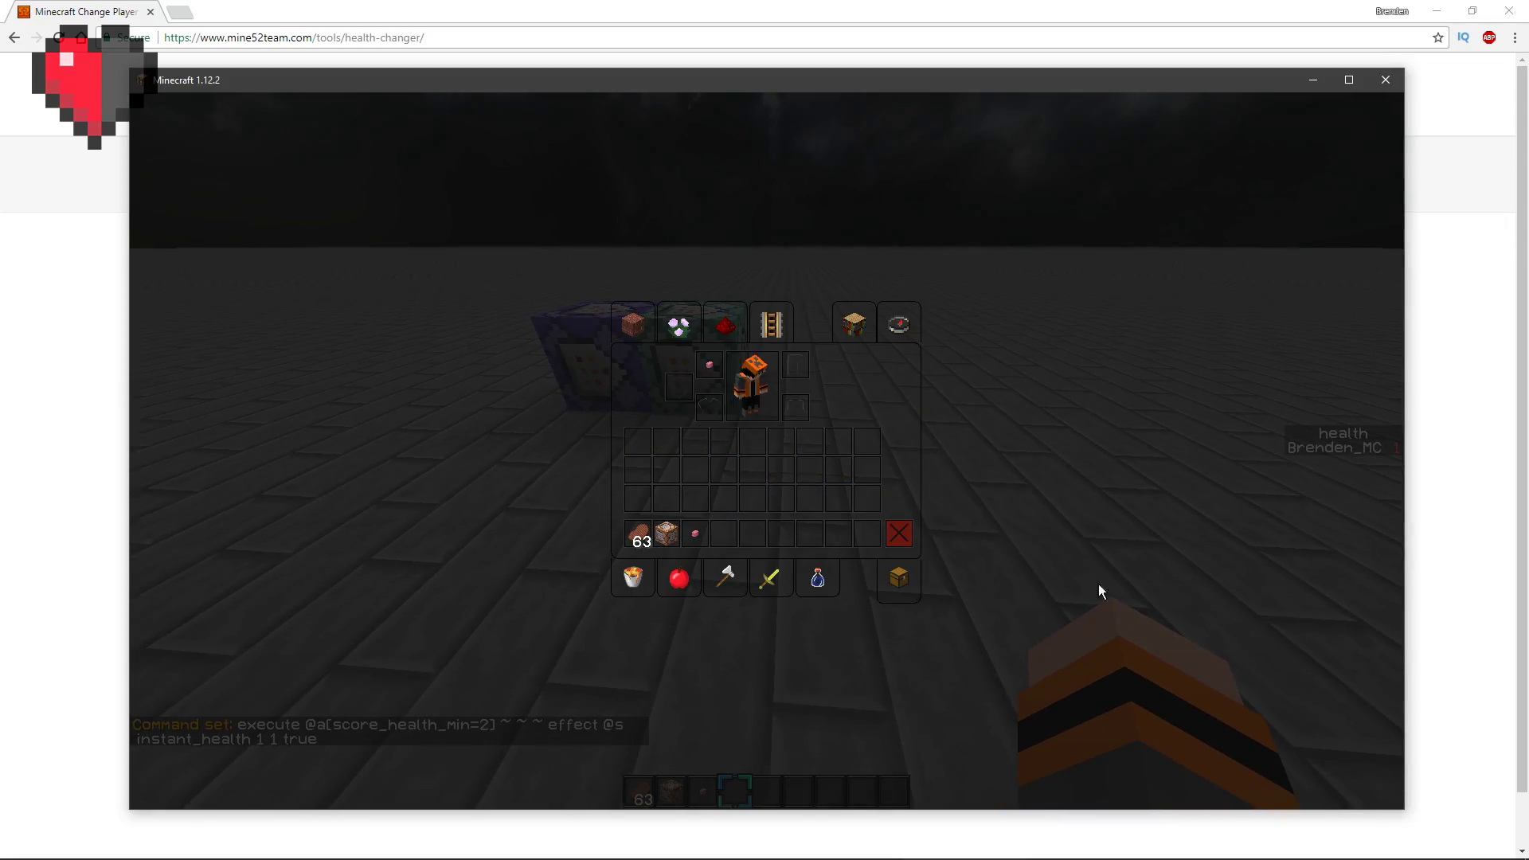
{"action": "type", "text": "e"}
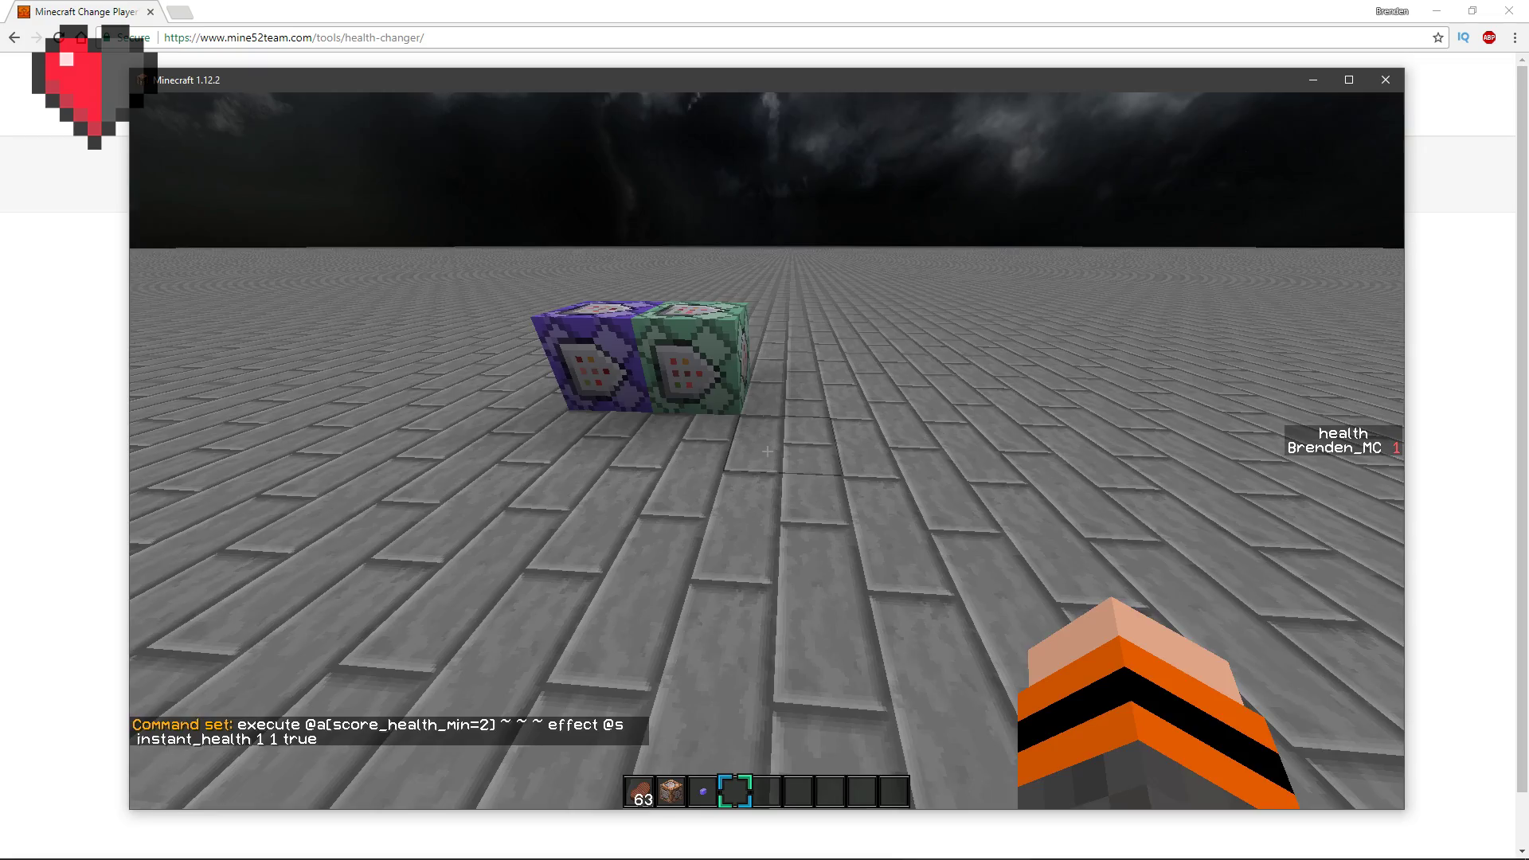
Step: Switch to survival mode with /gamemode 0 and look over the player's inventory
{"action": "type", "text": "w/gamemode"}
{"action": "key", "text": "Tab"}
{"action": "type", "text": "1"}
{"action": "key", "text": "Return"}
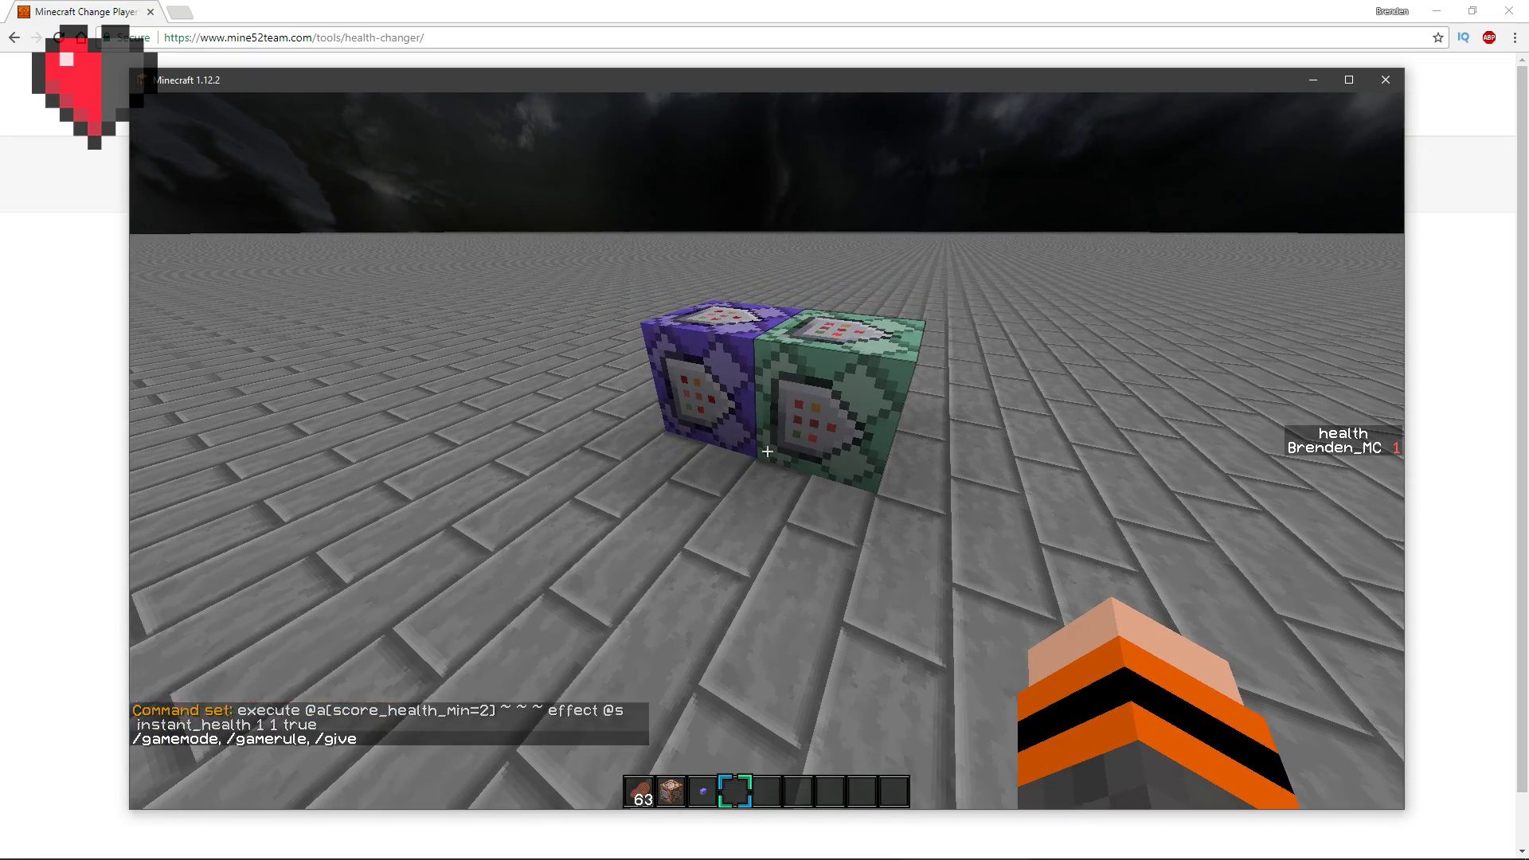
{"action": "key", "text": "s"}
{"action": "key", "text": "t"}
{"action": "key", "text": "Up"}
{"action": "key", "text": "BackSpace"}
{"action": "type", "text": "0"}
{"action": "key", "text": "Return"}
{"action": "key", "text": "e"}
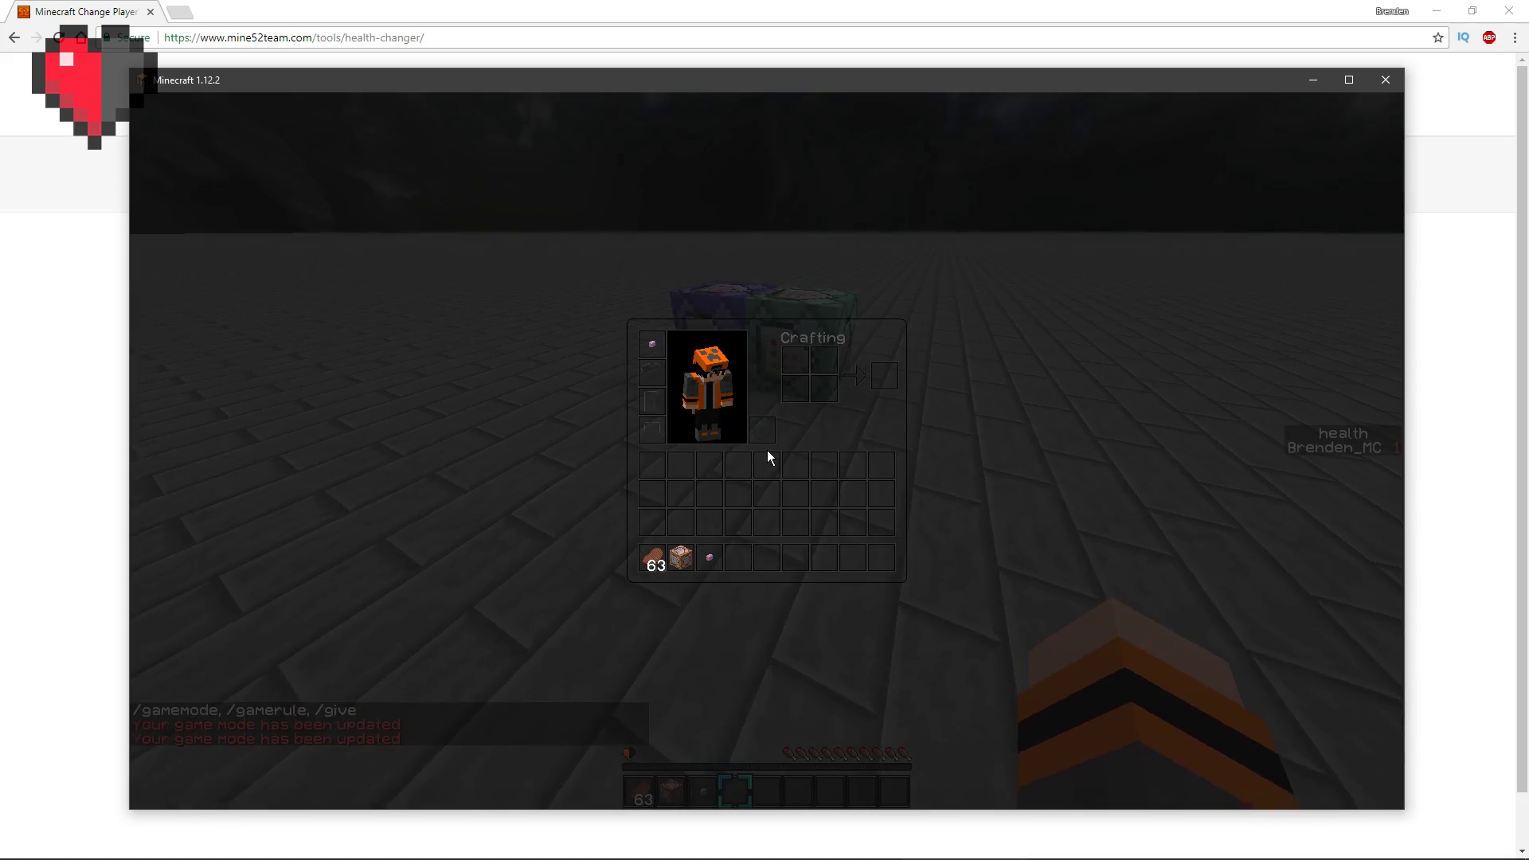
{"action": "key", "text": "e"}
{"action": "key", "text": "s"}
{"action": "key", "text": "slash"}
{"action": "type", "text": "kil"}
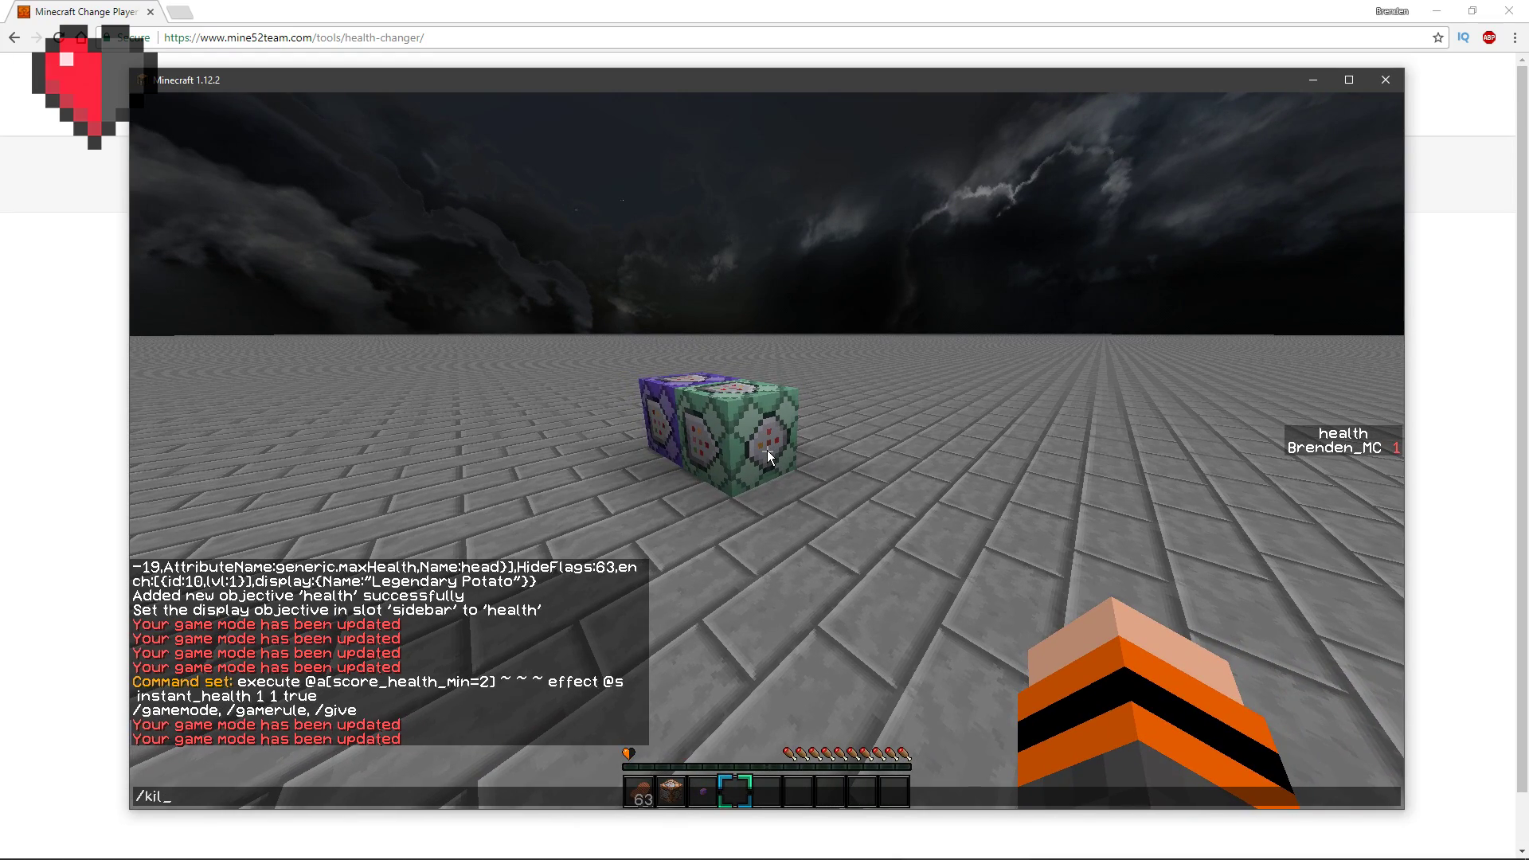
{"action": "key", "text": "Escape"}
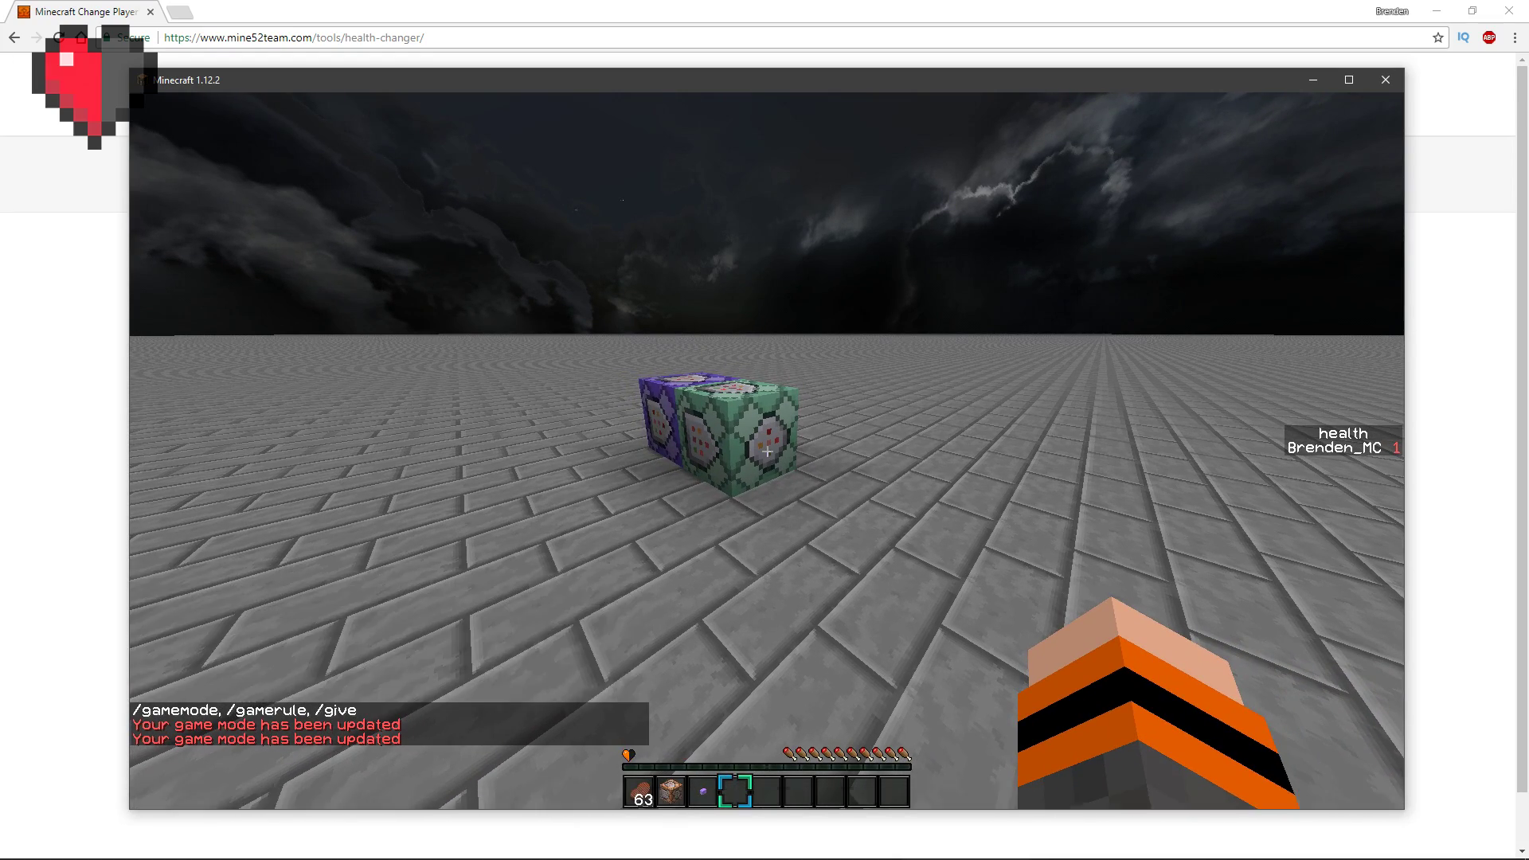
Step: Return to creative mode with /gamemode 1 and set the chain command block to Needs Redstone
{"action": "key", "text": "w"}
{"action": "key", "text": "slash"}
{"action": "type", "text": "g"}
{"action": "key", "text": "Tab"}
{"action": "type", "text": "1"}
{"action": "key", "text": "Return"}
{"action": "right_click", "coordinate": [767, 451]}
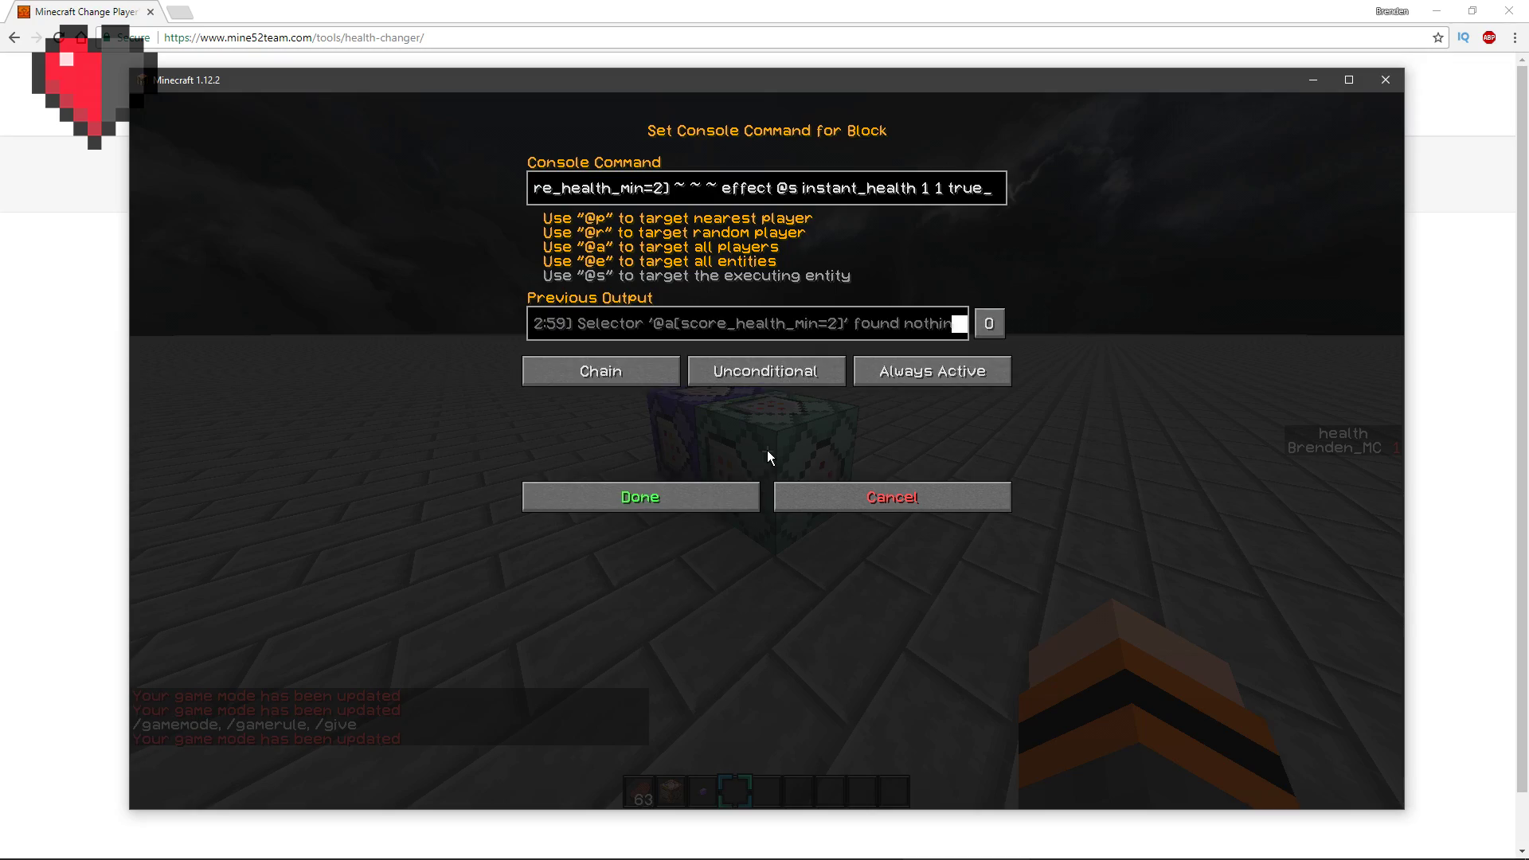
{"action": "left_click", "coordinate": [944, 356]}
{"action": "left_click", "coordinate": [589, 497]}
{"action": "key", "text": "s"}
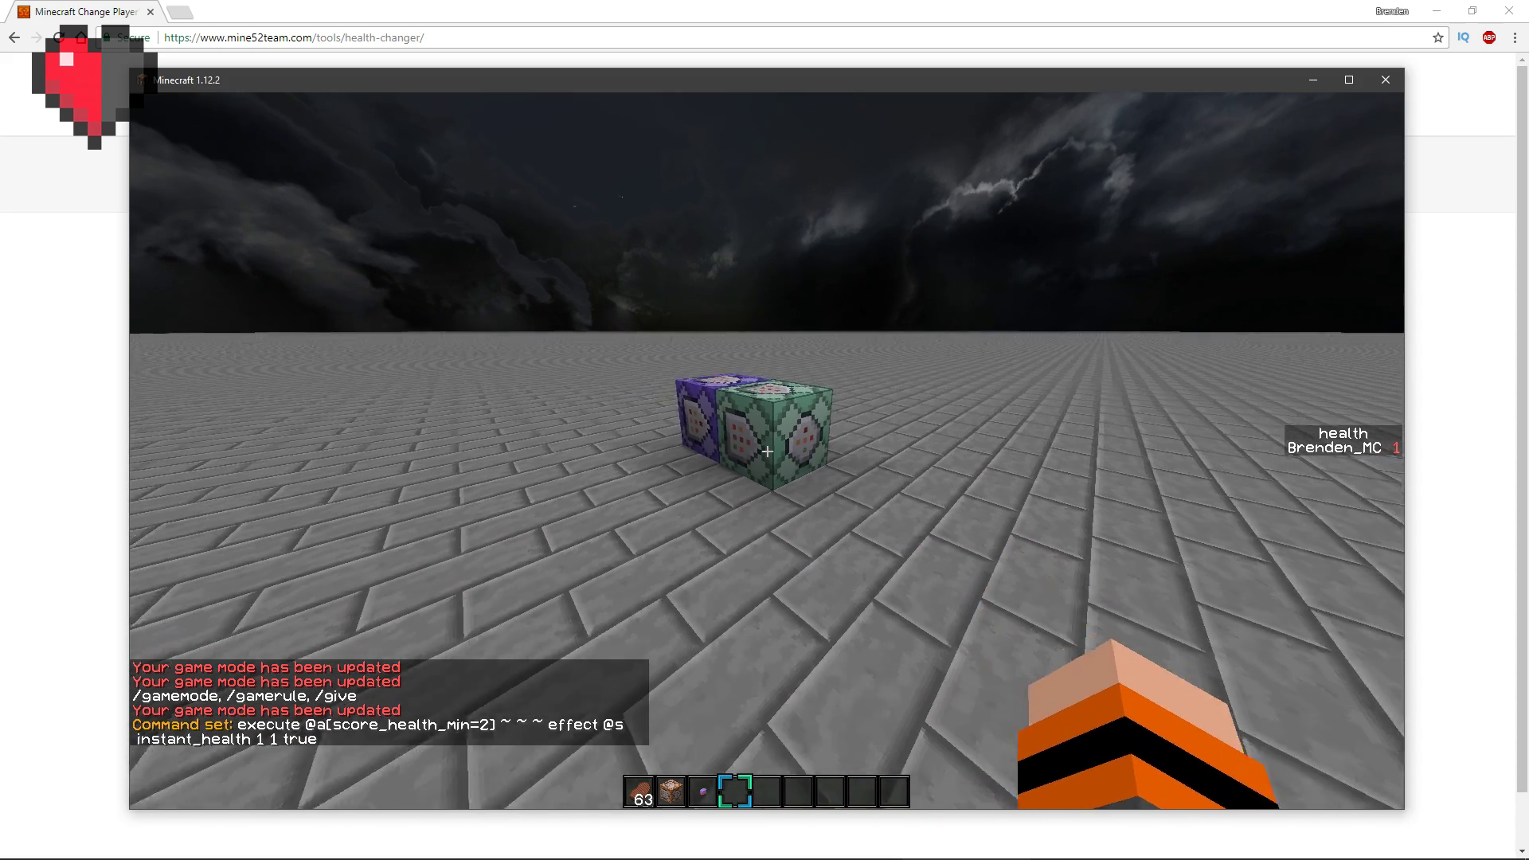
Step: Switch to survival mode and kill the player with /kill while the chain command block is inactive
{"action": "key", "text": "slash"}
{"action": "type", "text": "g"}
{"action": "key", "text": "Tab"}
{"action": "type", "text": "s"}
{"action": "key", "text": "Return"}
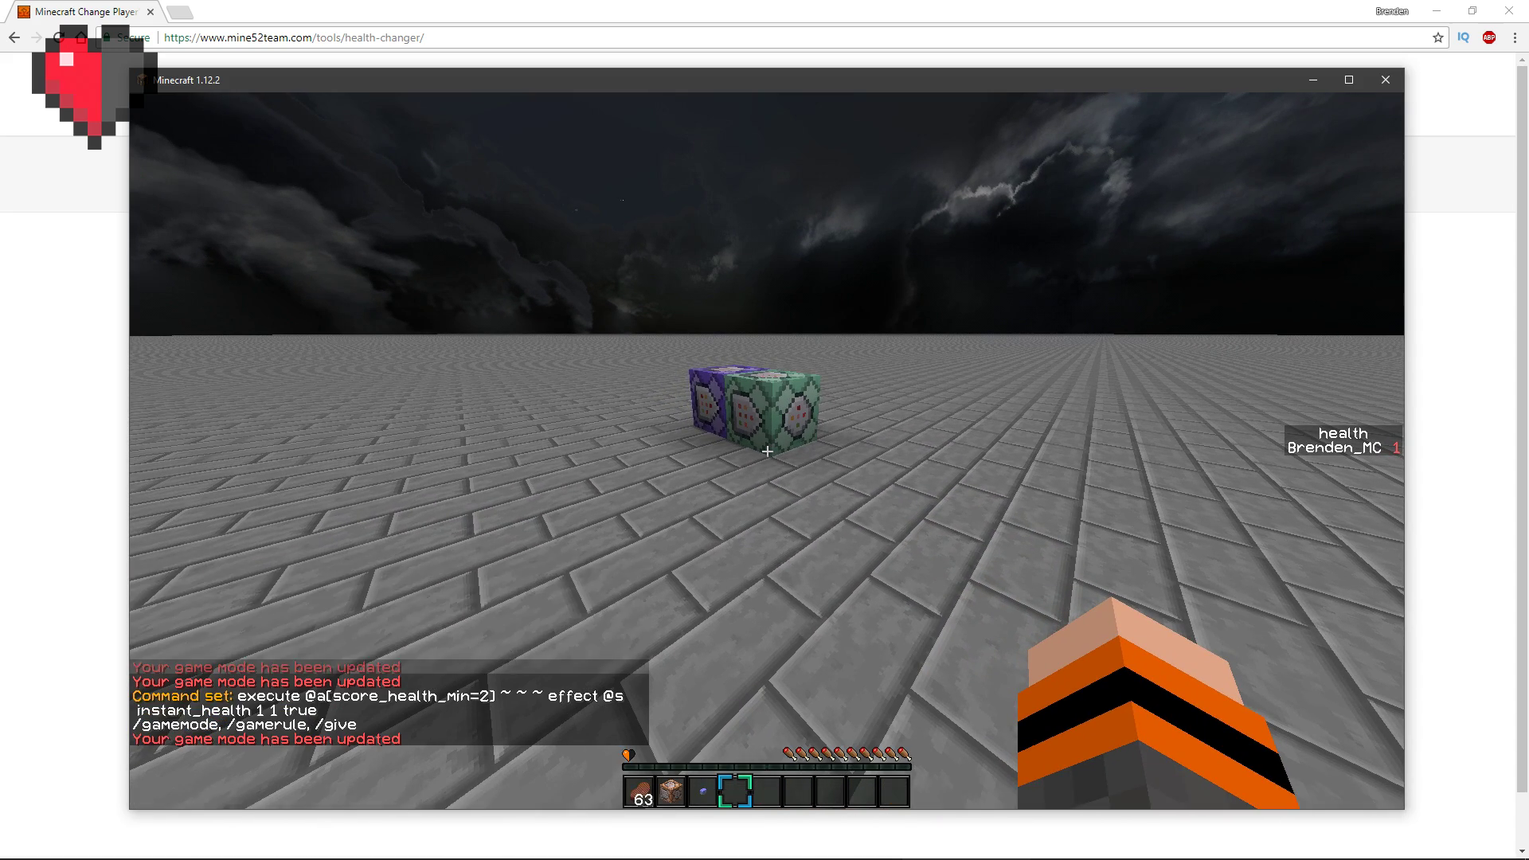
{"action": "key", "text": "slash"}
{"action": "type", "text": "kill"}
{"action": "key", "text": "Return"}
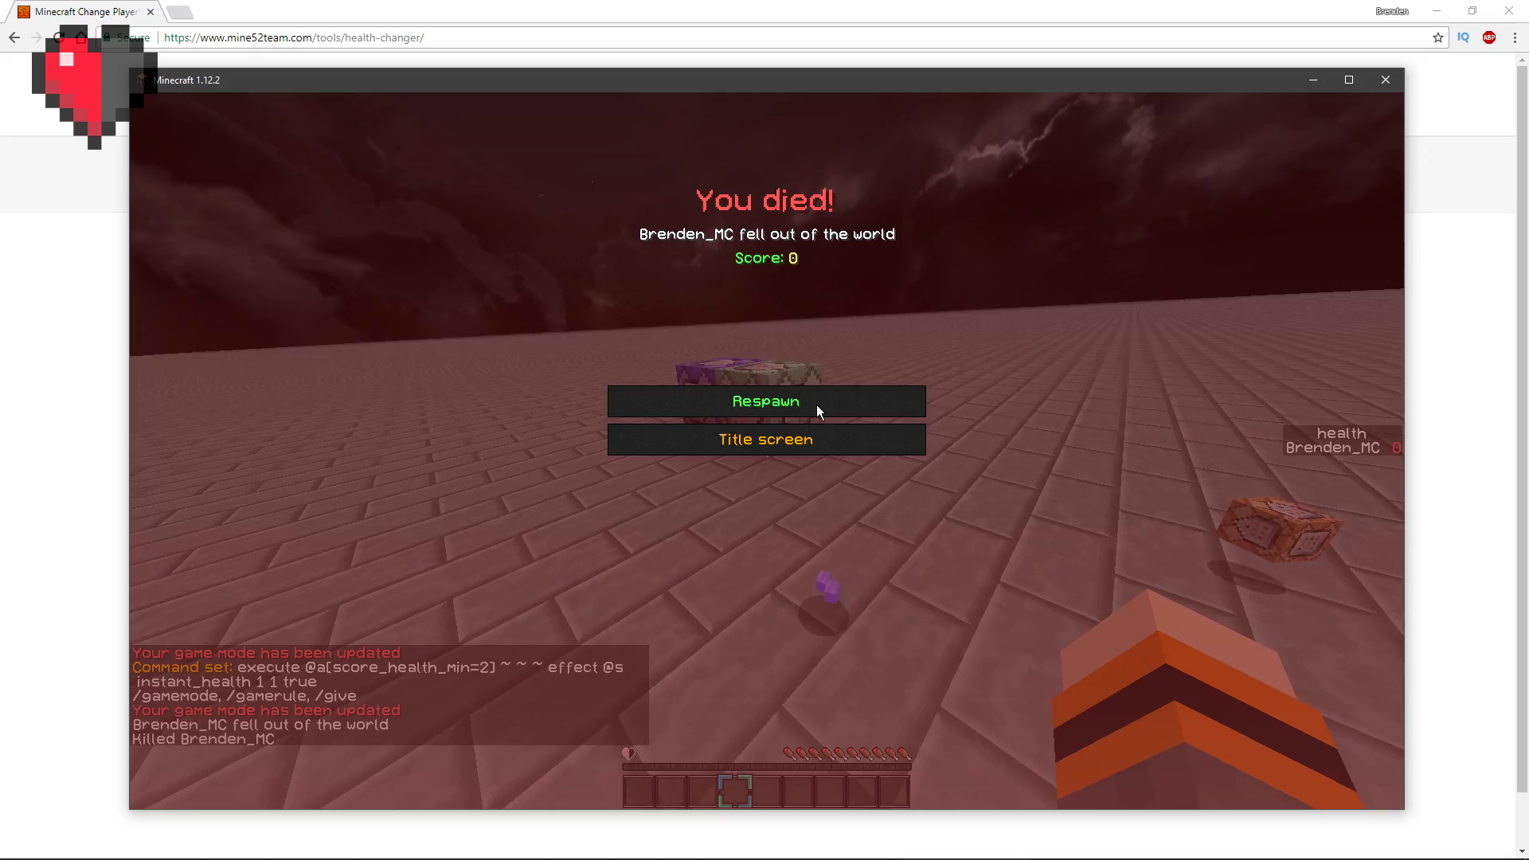
Step: Respawn and compare the player's hearts with the health value in the sidebar
{"action": "left_click", "coordinate": [816, 405]}
{"action": "key", "text": "e"}
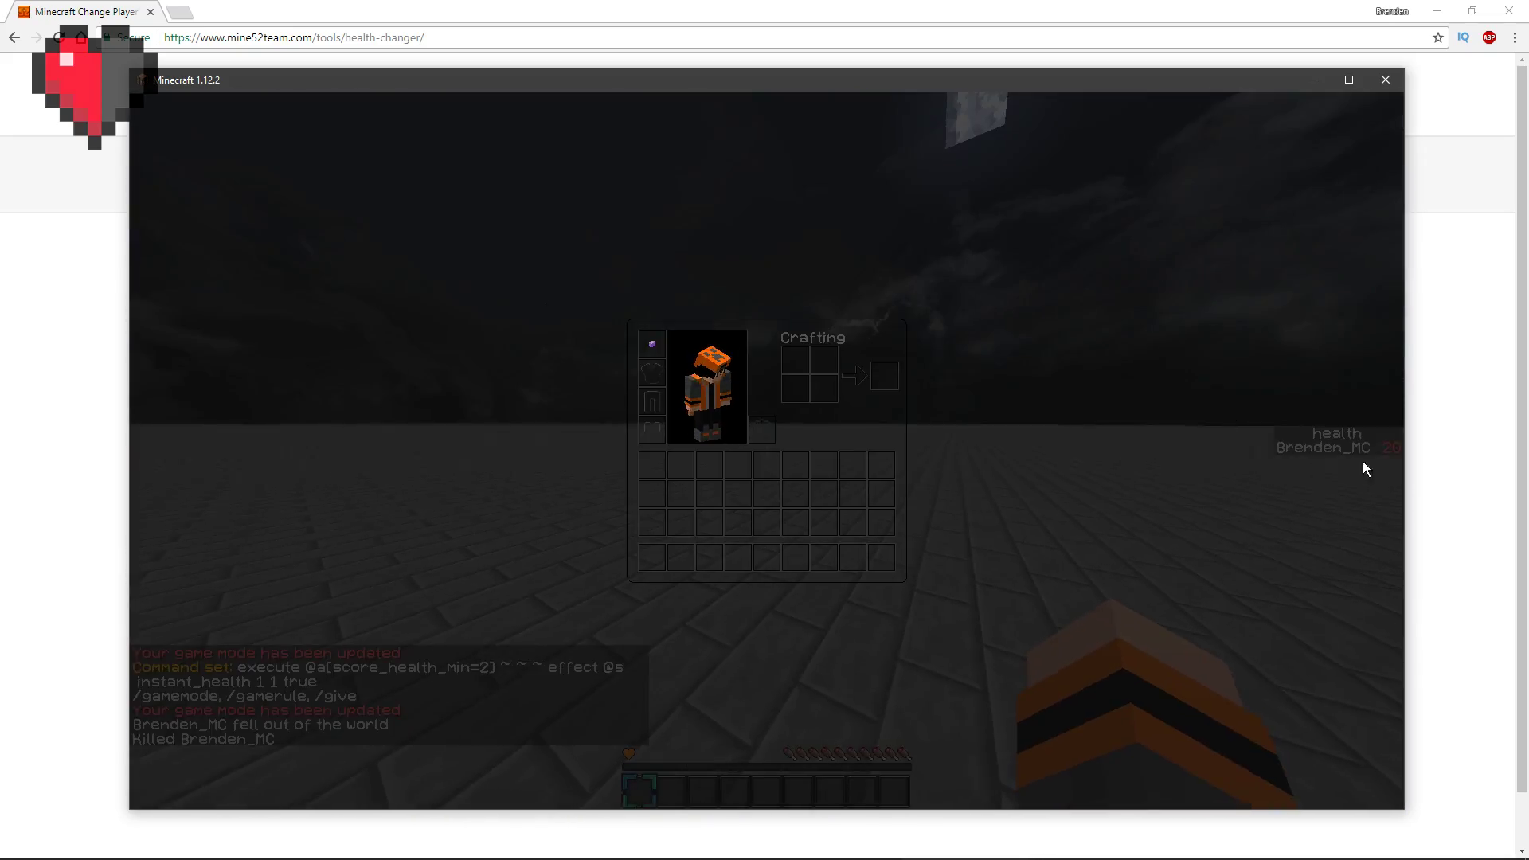
{"action": "key", "text": "e"}
{"action": "key", "text": "w"}
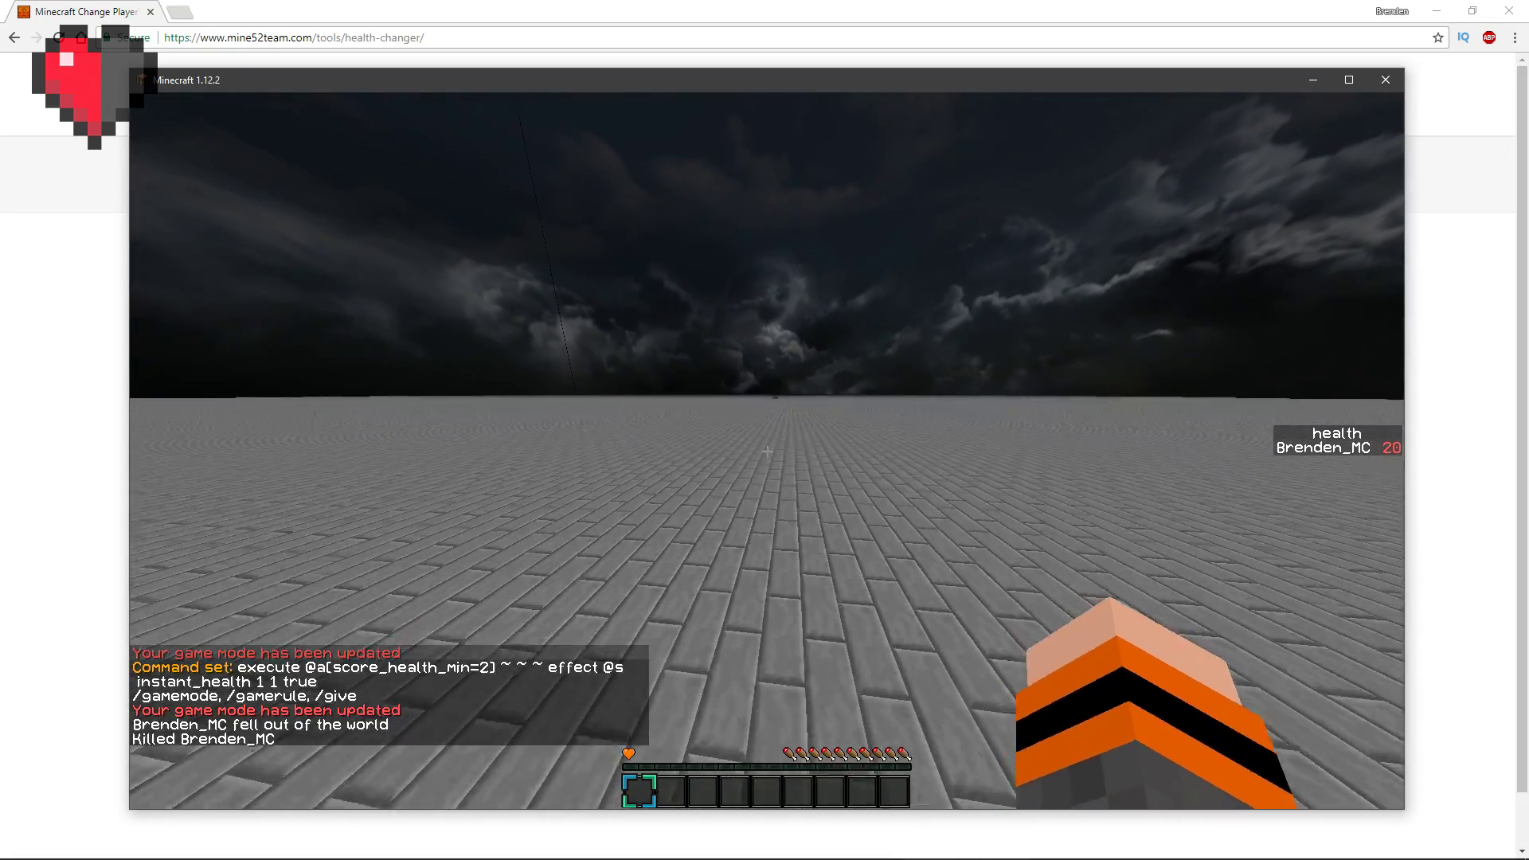
{"action": "key", "text": "space"}
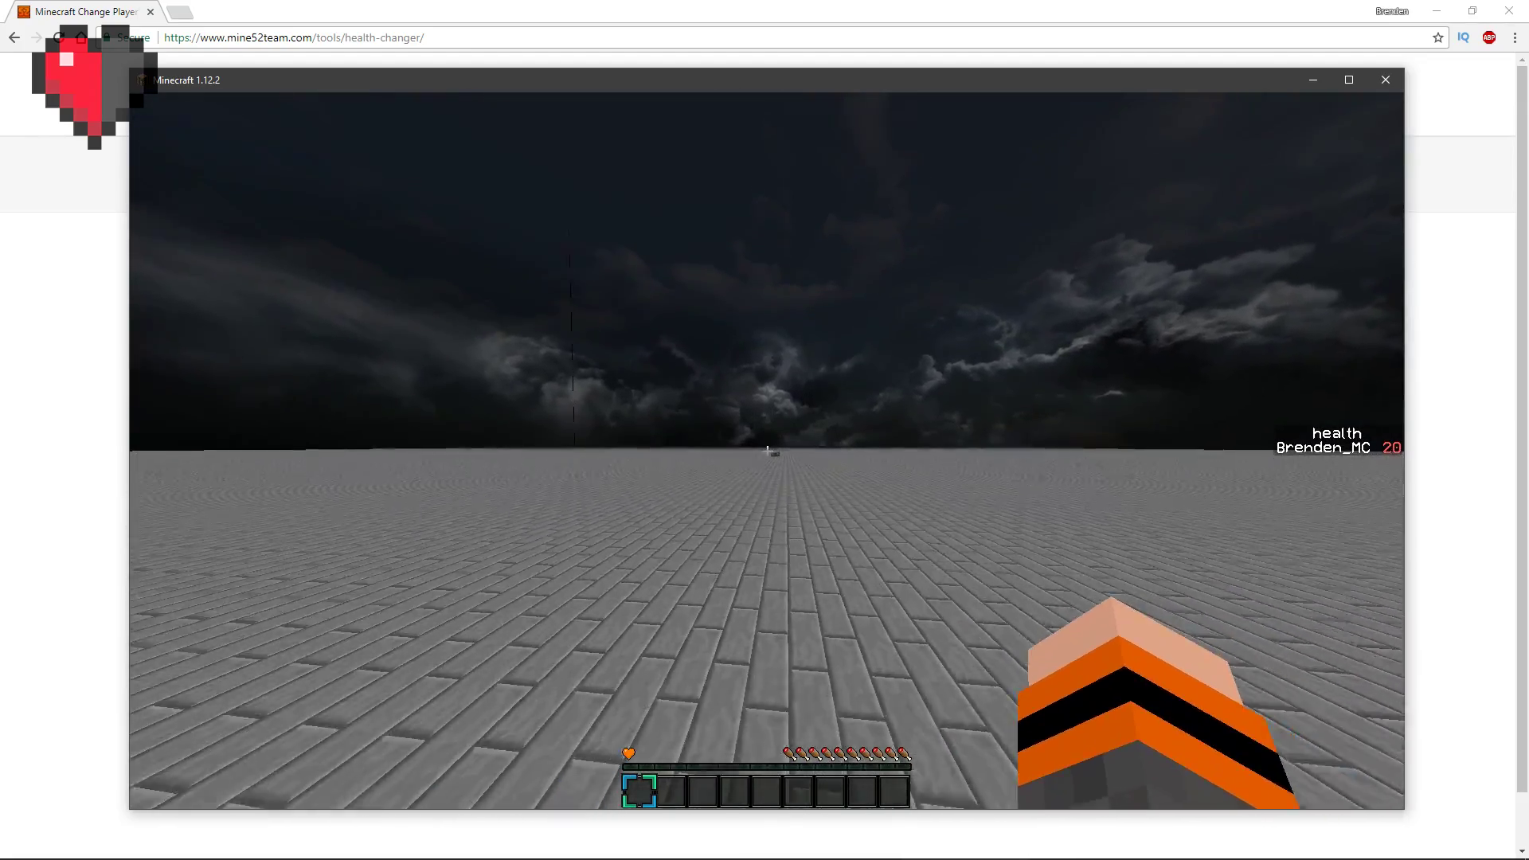
Step: Switch to creative mode with /gamemode 1 and fly back to the command blocks
{"action": "type", "text": "/gamemode 1"}
{"action": "key", "text": "Return"}
{"action": "key", "text": "space"}
{"action": "key", "text": "w"}
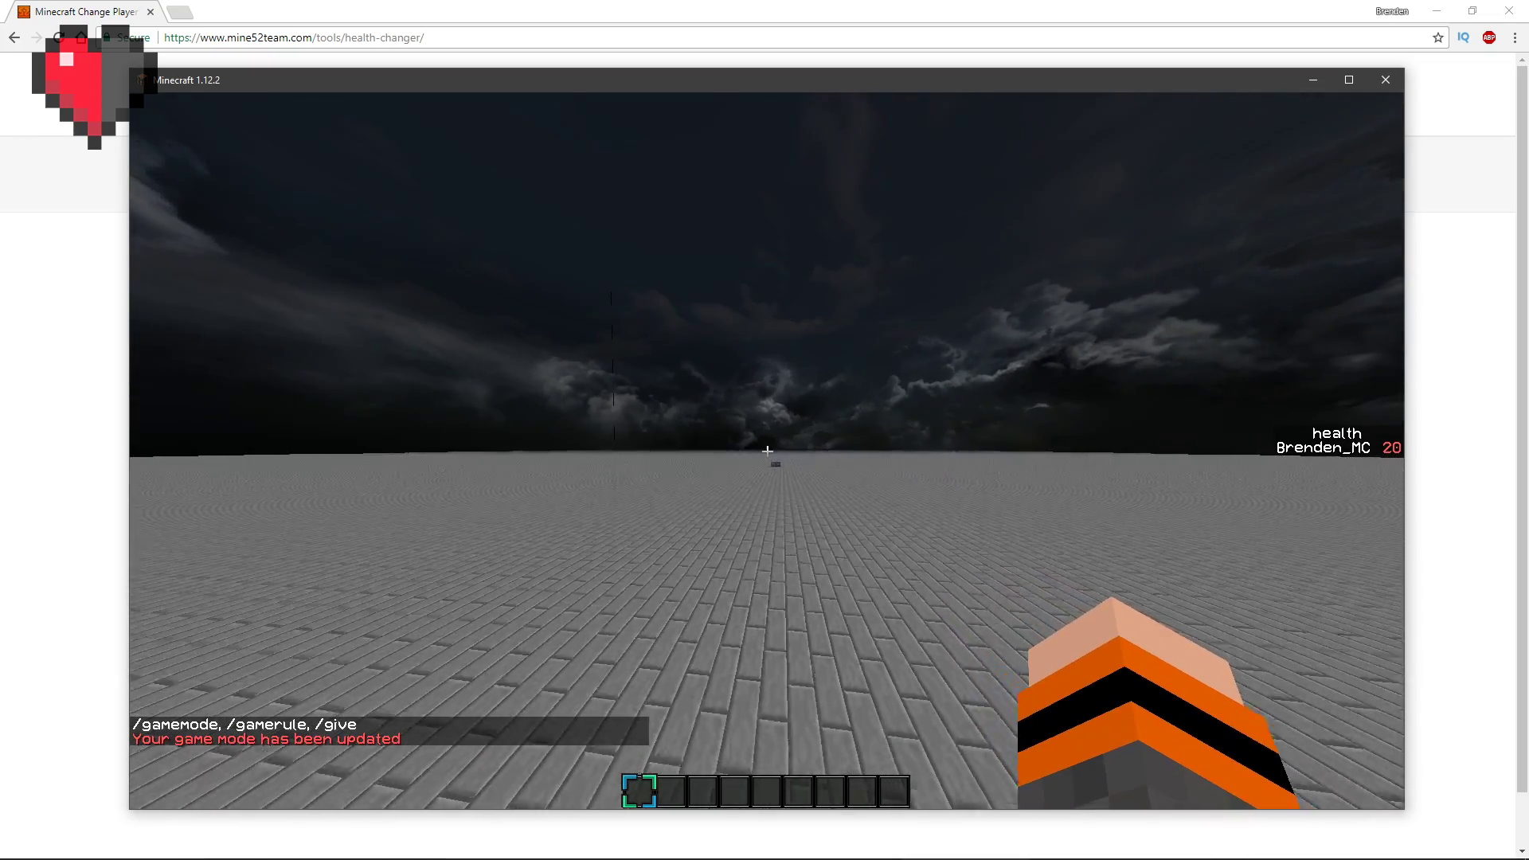
Step: Set the chain command block to Always Active again and save it
{"action": "right_click", "coordinate": [767, 451]}
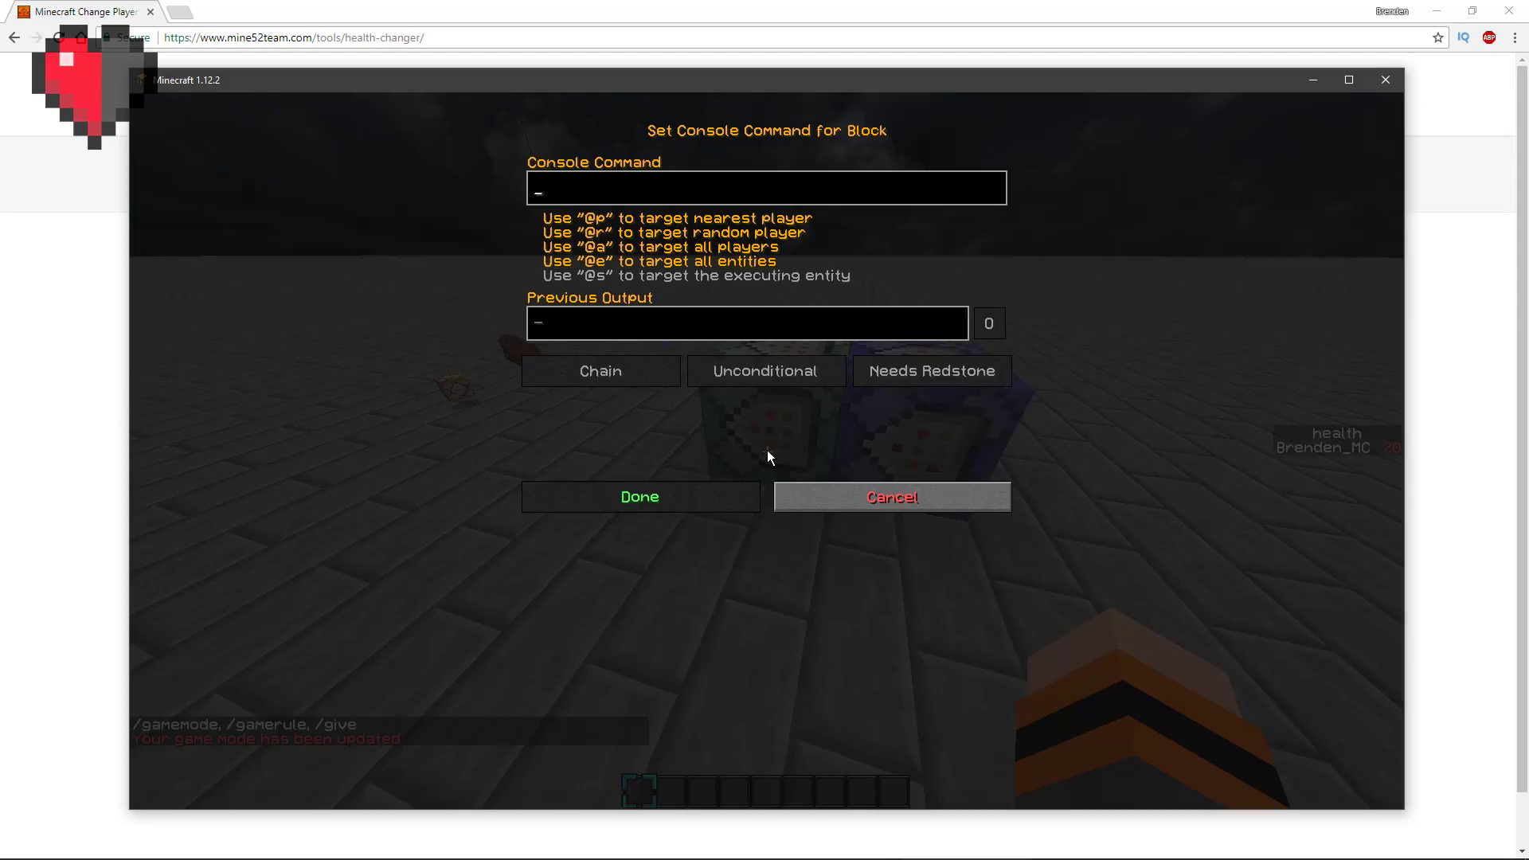
{"action": "type", "text": "execute @a[score_health_min=2] ~ ~ ~ effect @s instant_health 1 1 true"}
{"action": "left_click", "coordinate": [908, 387]}
{"action": "left_click", "coordinate": [680, 501]}
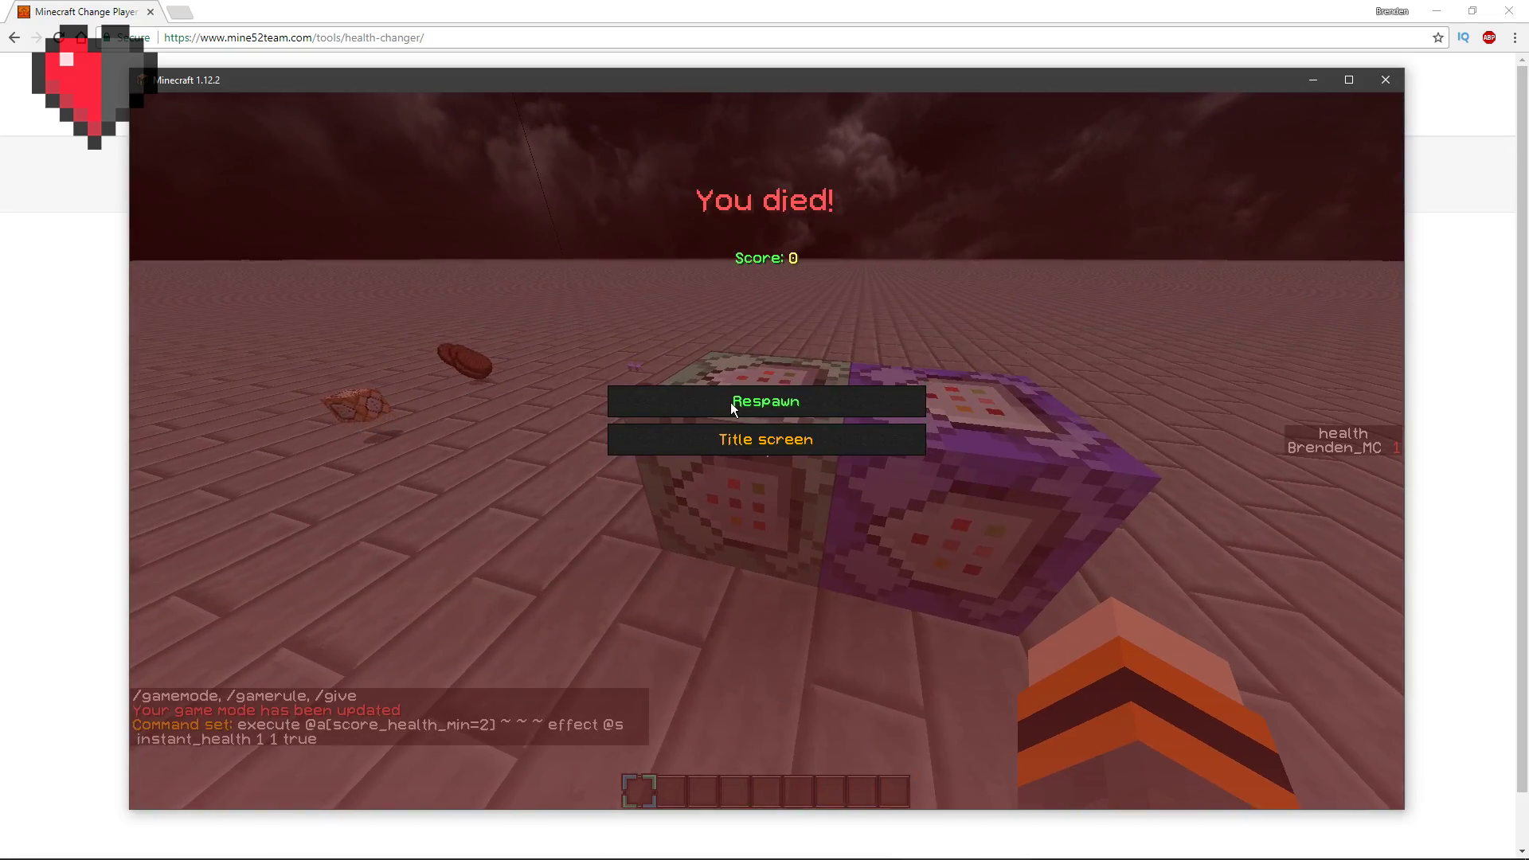
Step: Respawn the player, check the inventory and move up to the command blocks
{"action": "left_click", "coordinate": [761, 403]}
{"action": "key", "text": "e"}
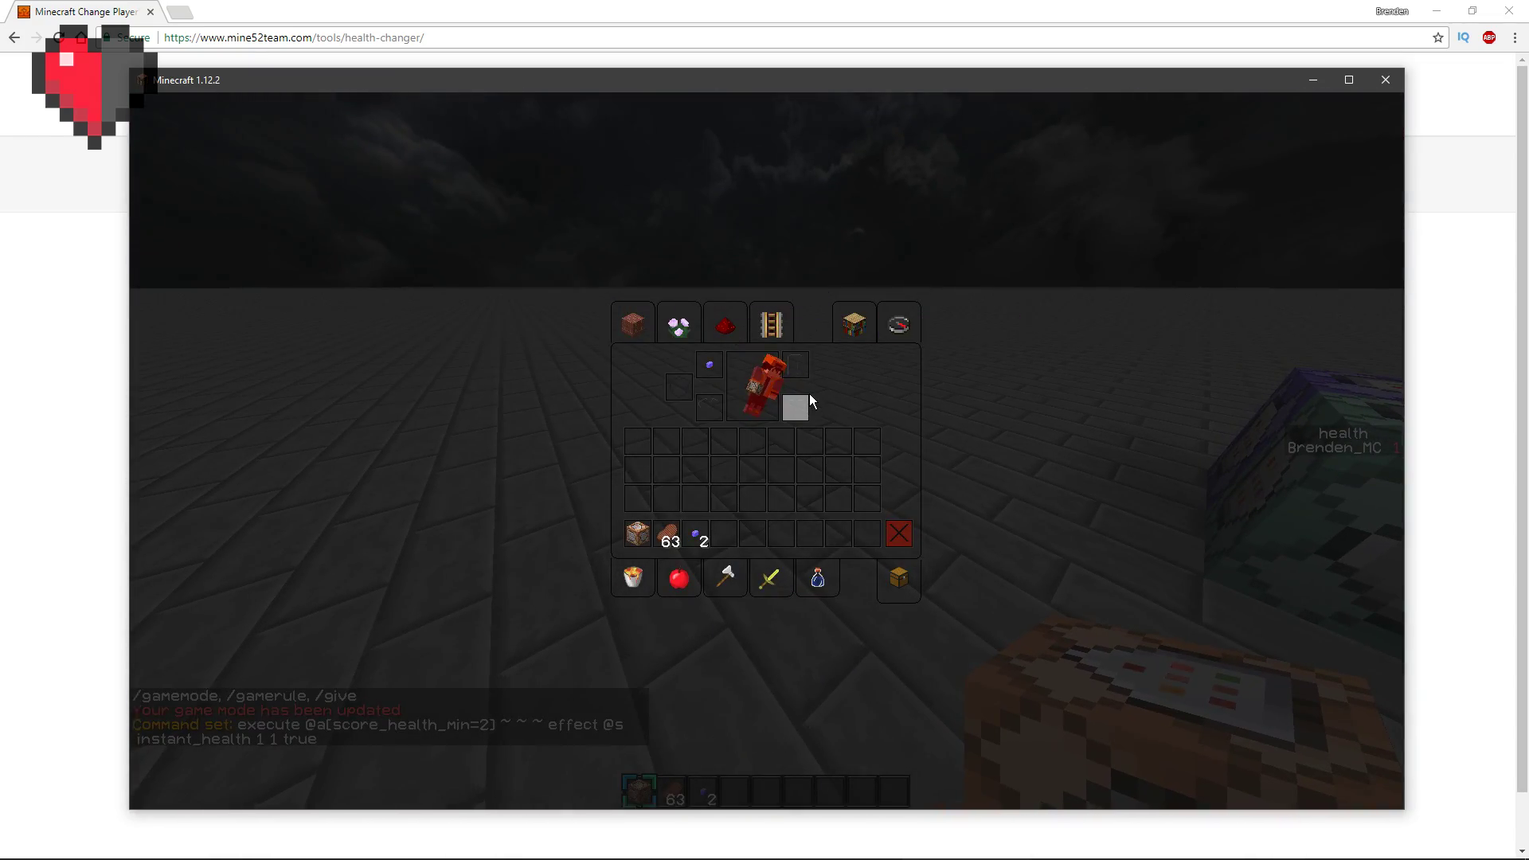
{"action": "key", "text": "e"}
{"action": "key", "text": "w"}
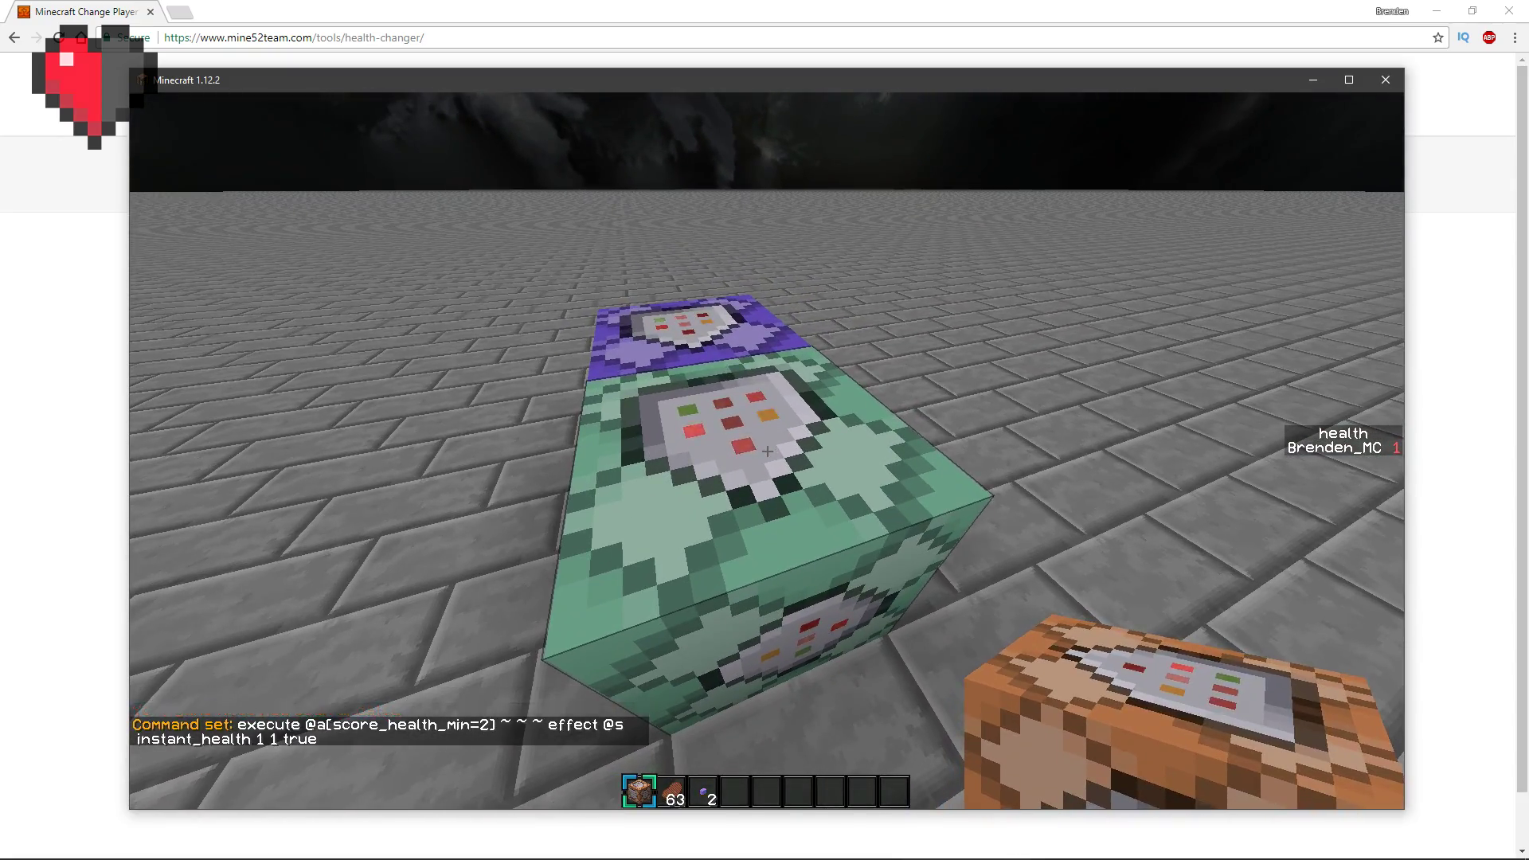
{"action": "key", "text": "s"}
{"action": "key", "text": "slash"}
{"action": "type", "text": "g"}
{"action": "key", "text": "Tab"}
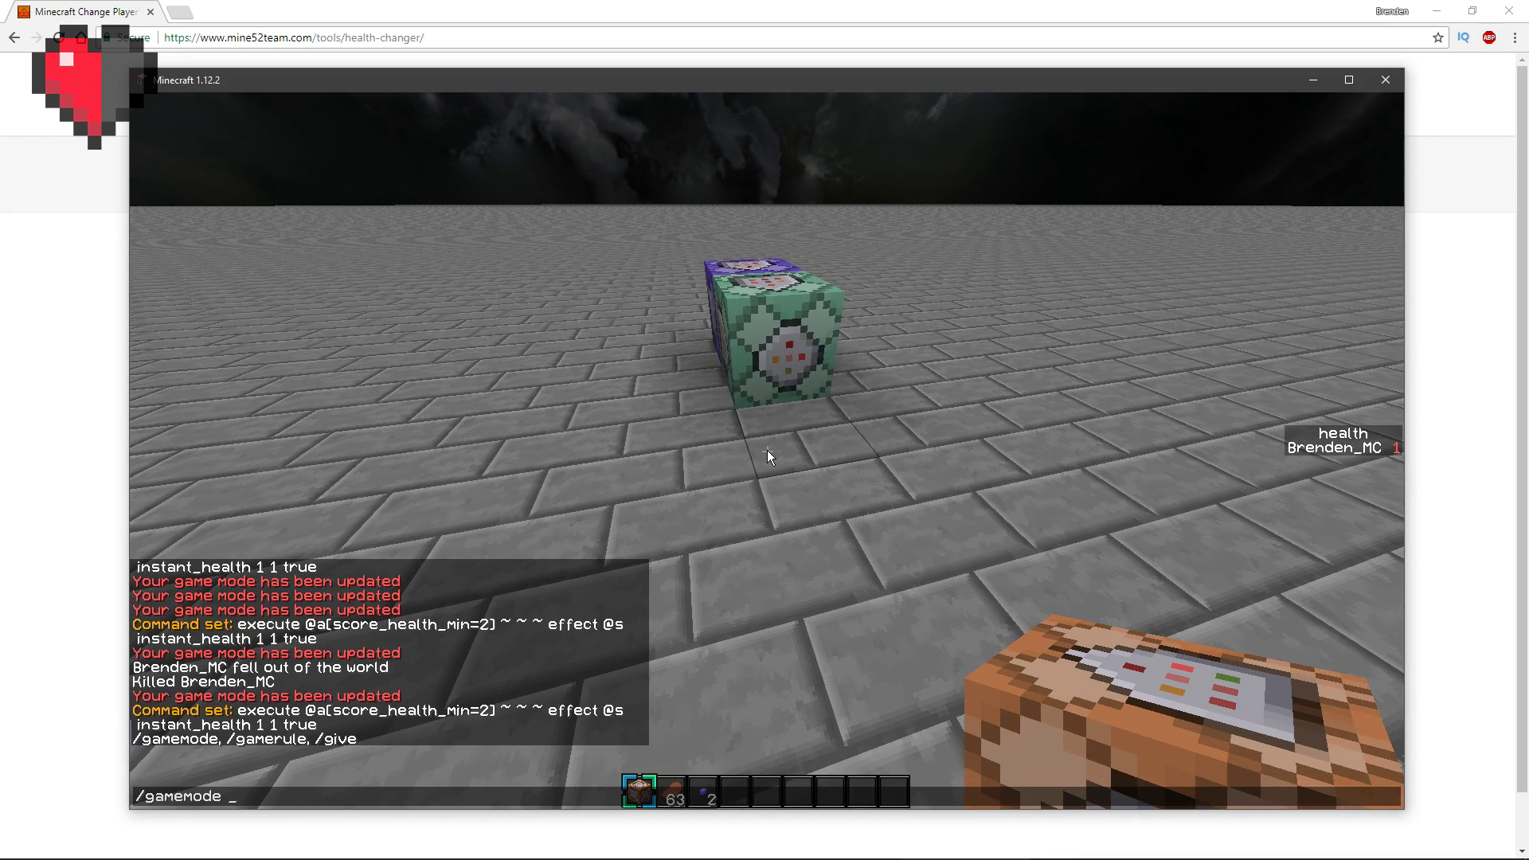
{"action": "key", "text": "Escape"}
Step: Switch to survival mode with /gamemode 0 and kill the player with /kill to test the active chain command block
{"action": "key", "text": "slash"}
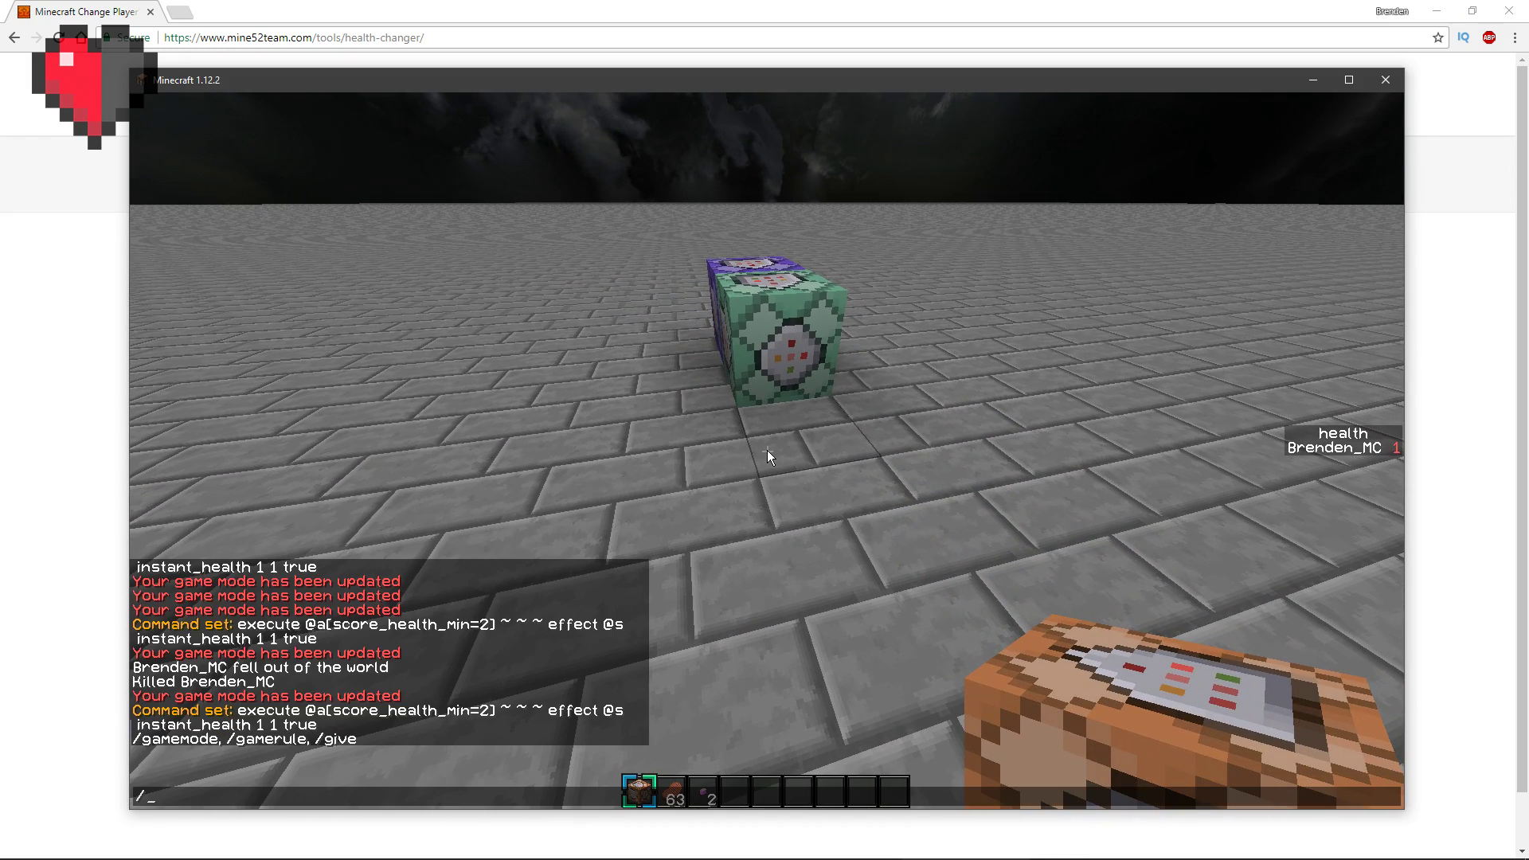
{"action": "type", "text": "g"}
{"action": "key", "text": "Tab"}
{"action": "type", "text": "0"}
{"action": "key", "text": "Return"}
{"action": "key", "text": "slash"}
{"action": "type", "text": "kill"}
{"action": "key", "text": "Return"}
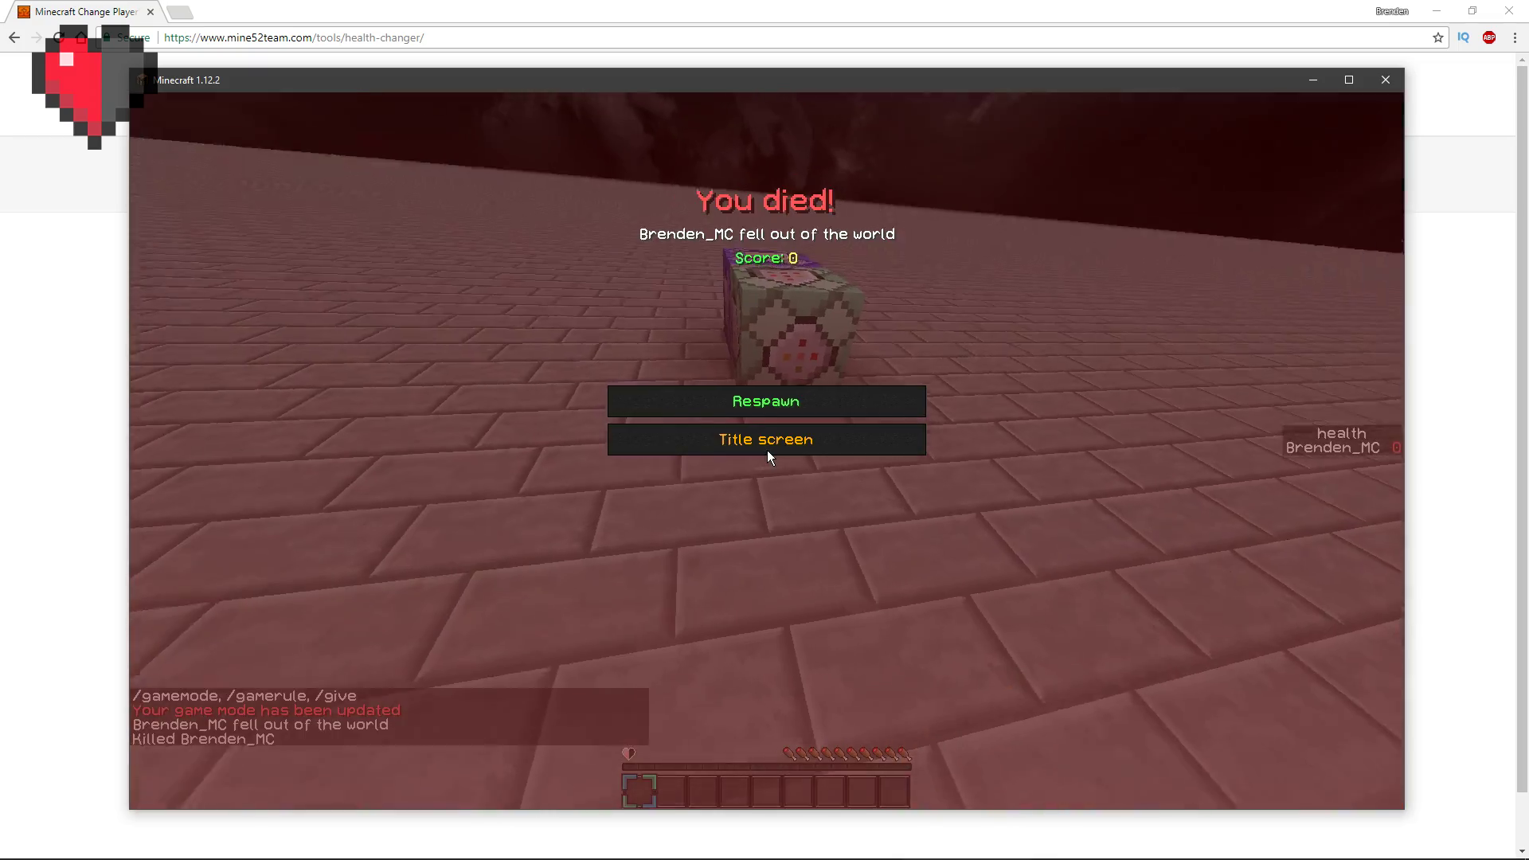
Step: Respawn and check the equipped head item and the sidebar health score
{"action": "left_click", "coordinate": [689, 402]}
{"action": "key", "text": "e"}
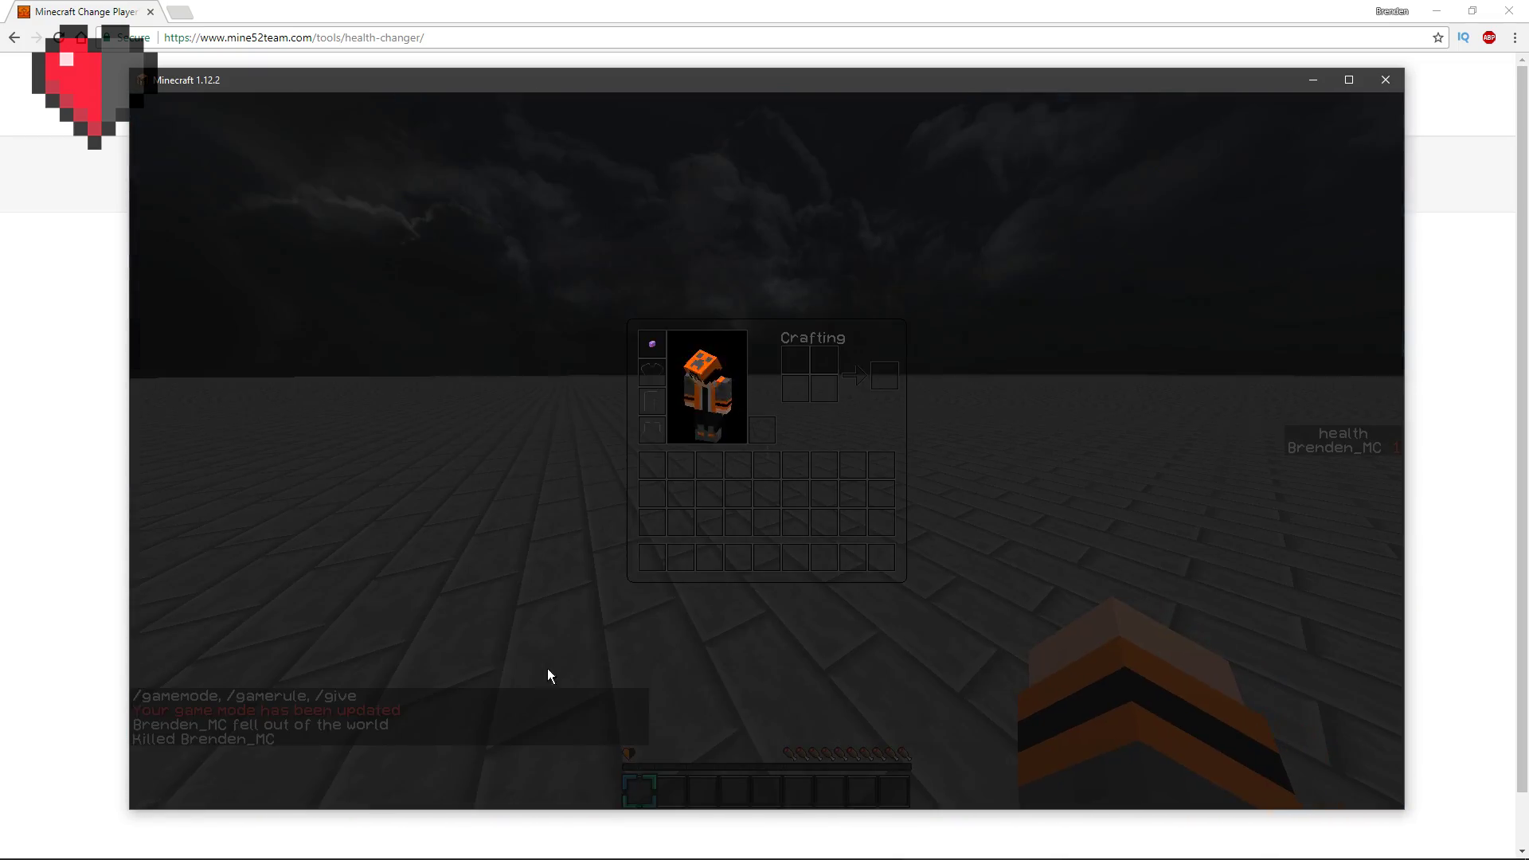
{"action": "key", "text": "e"}
{"action": "key", "text": "e"}
{"action": "key", "text": "e"}
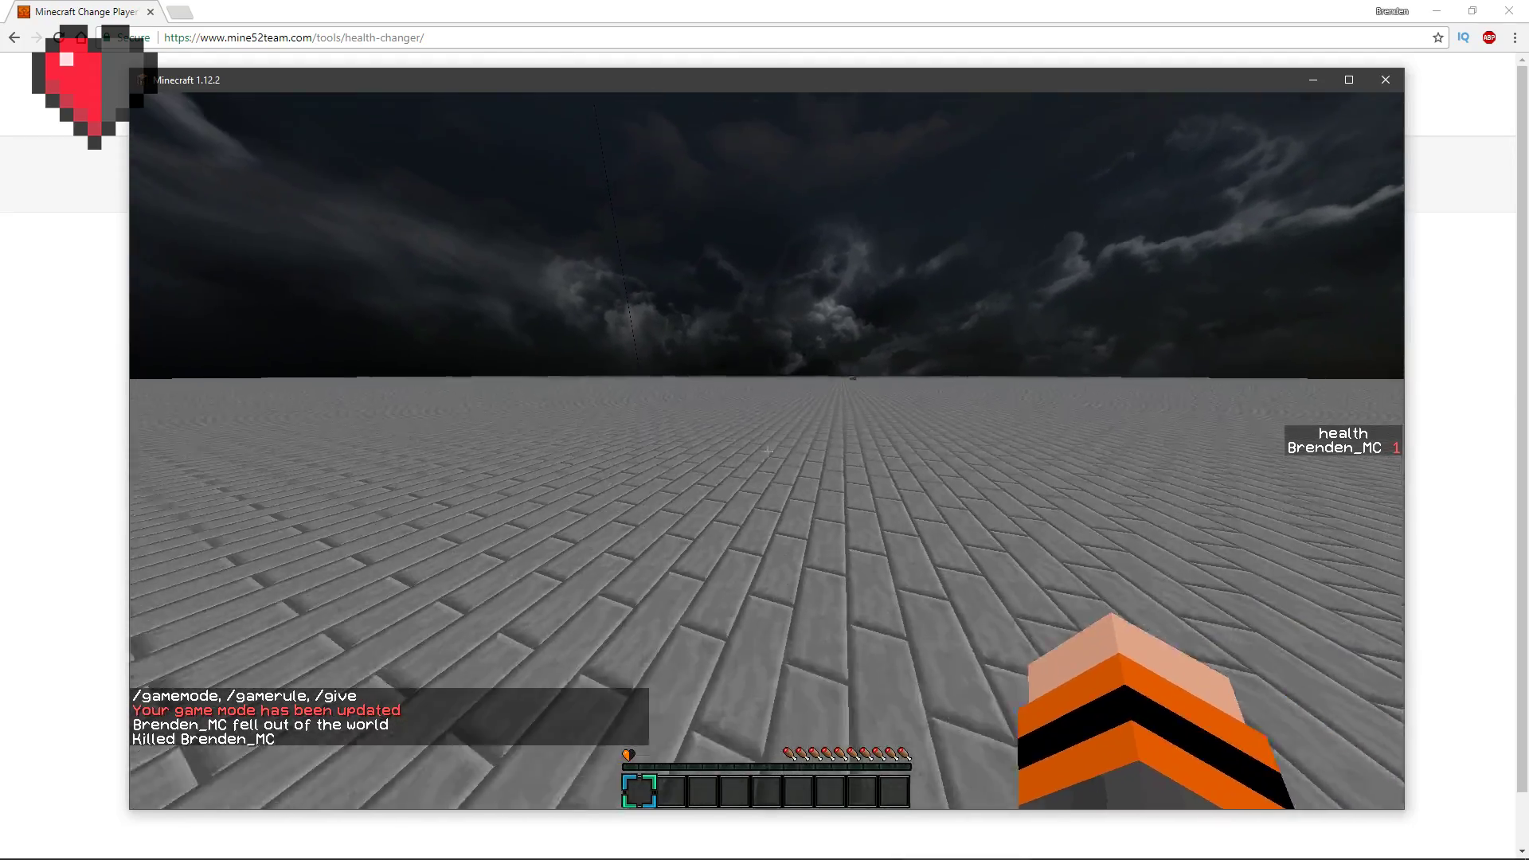
Step: Switch the player to creative mode with /gamemode c
{"action": "type", "text": "t/g"}
{"action": "key", "text": "Tab"}
{"action": "type", "text": "c"}
{"action": "key", "text": "Return"}
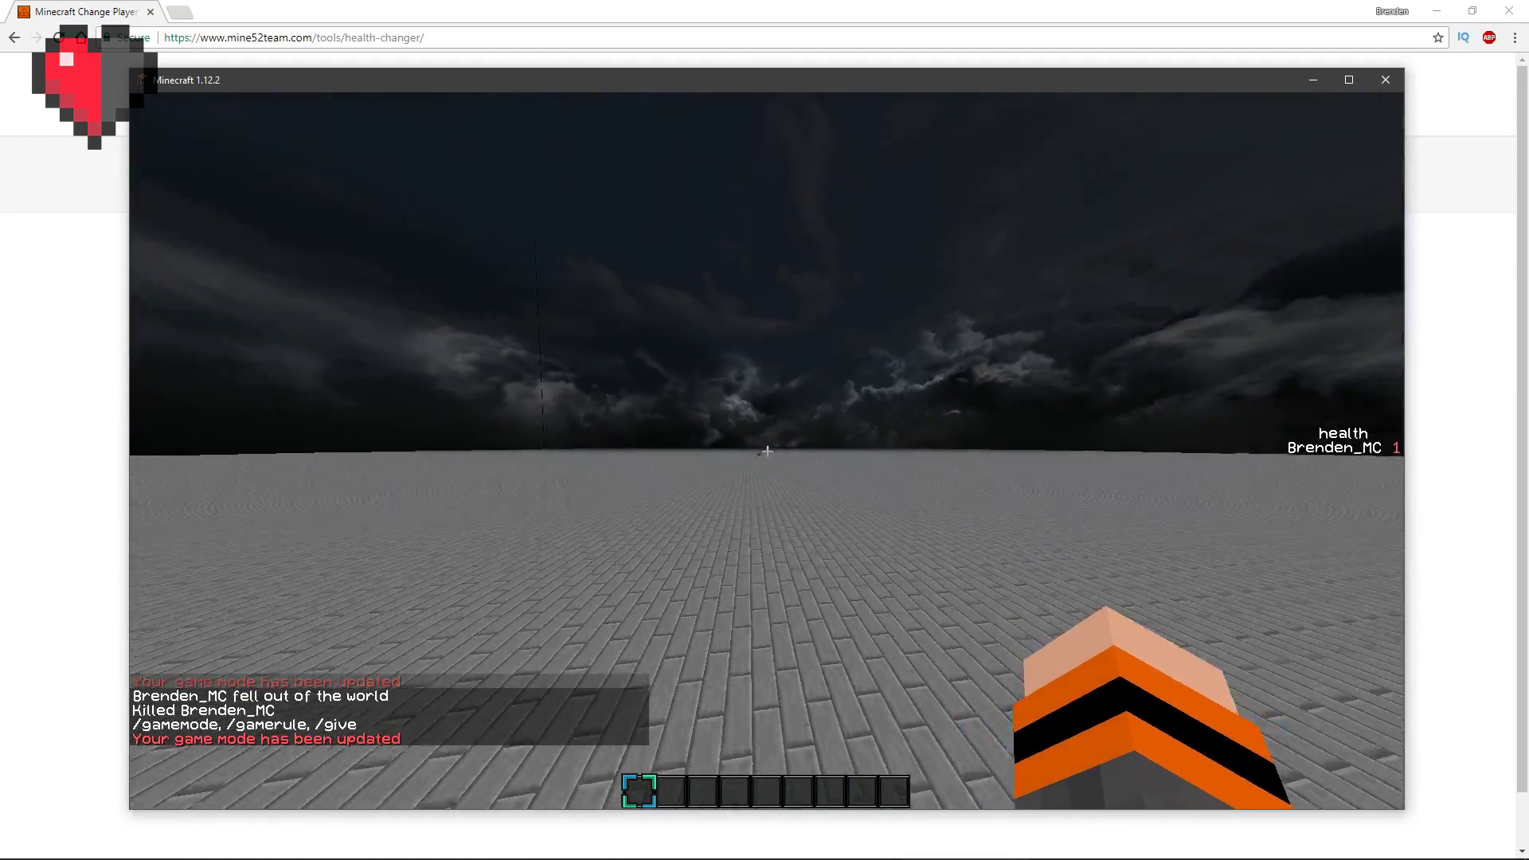
Step: Collect the dropped items, including the Legendary Potato stack, and return to the two command blocks
{"action": "key", "text": "w"}
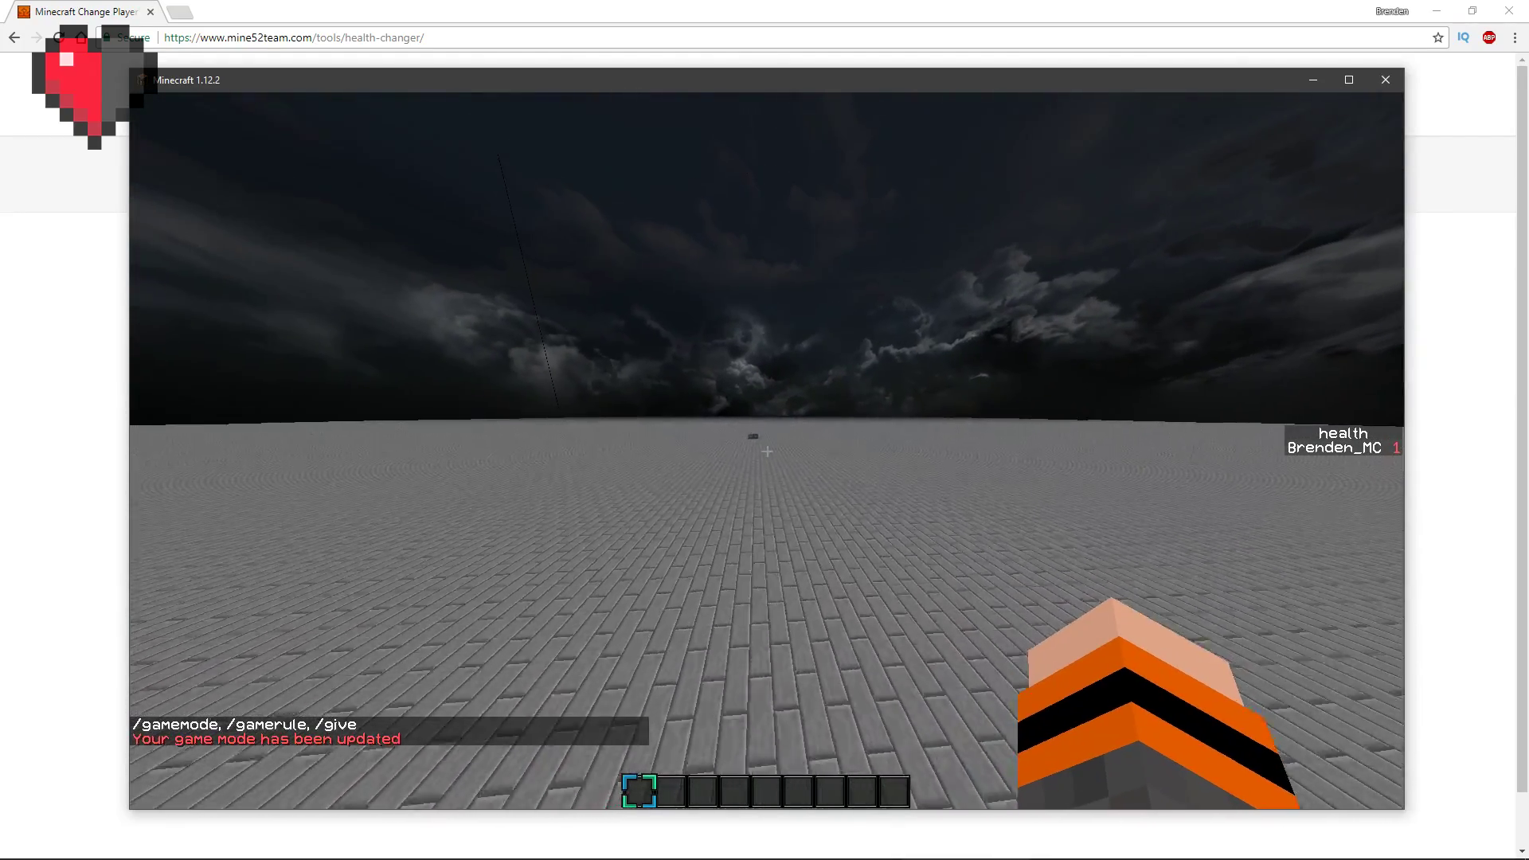
{"action": "key", "text": "w"}
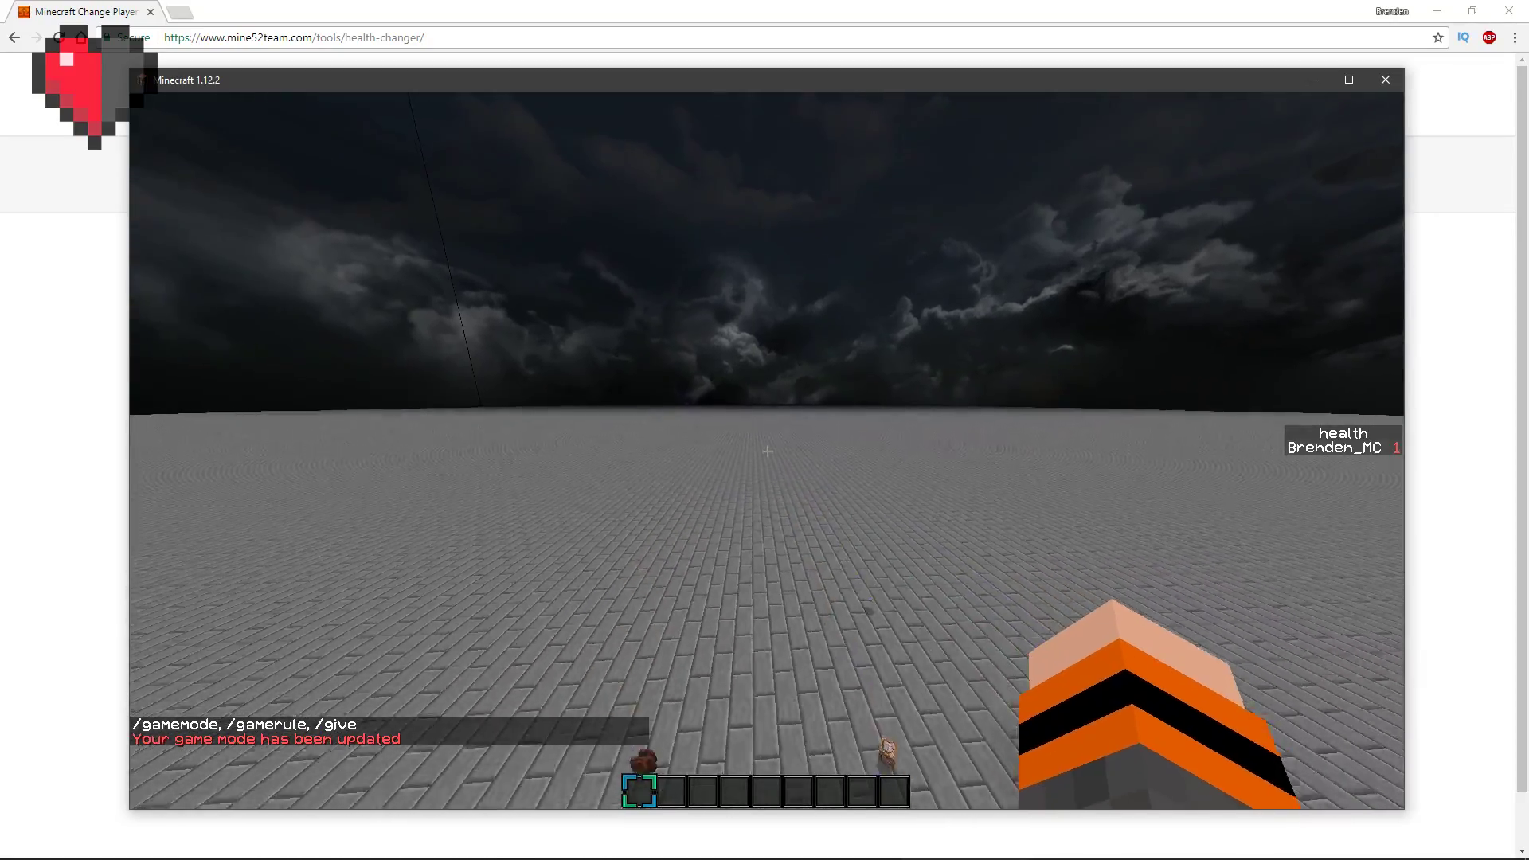
{"action": "key", "text": "2"}
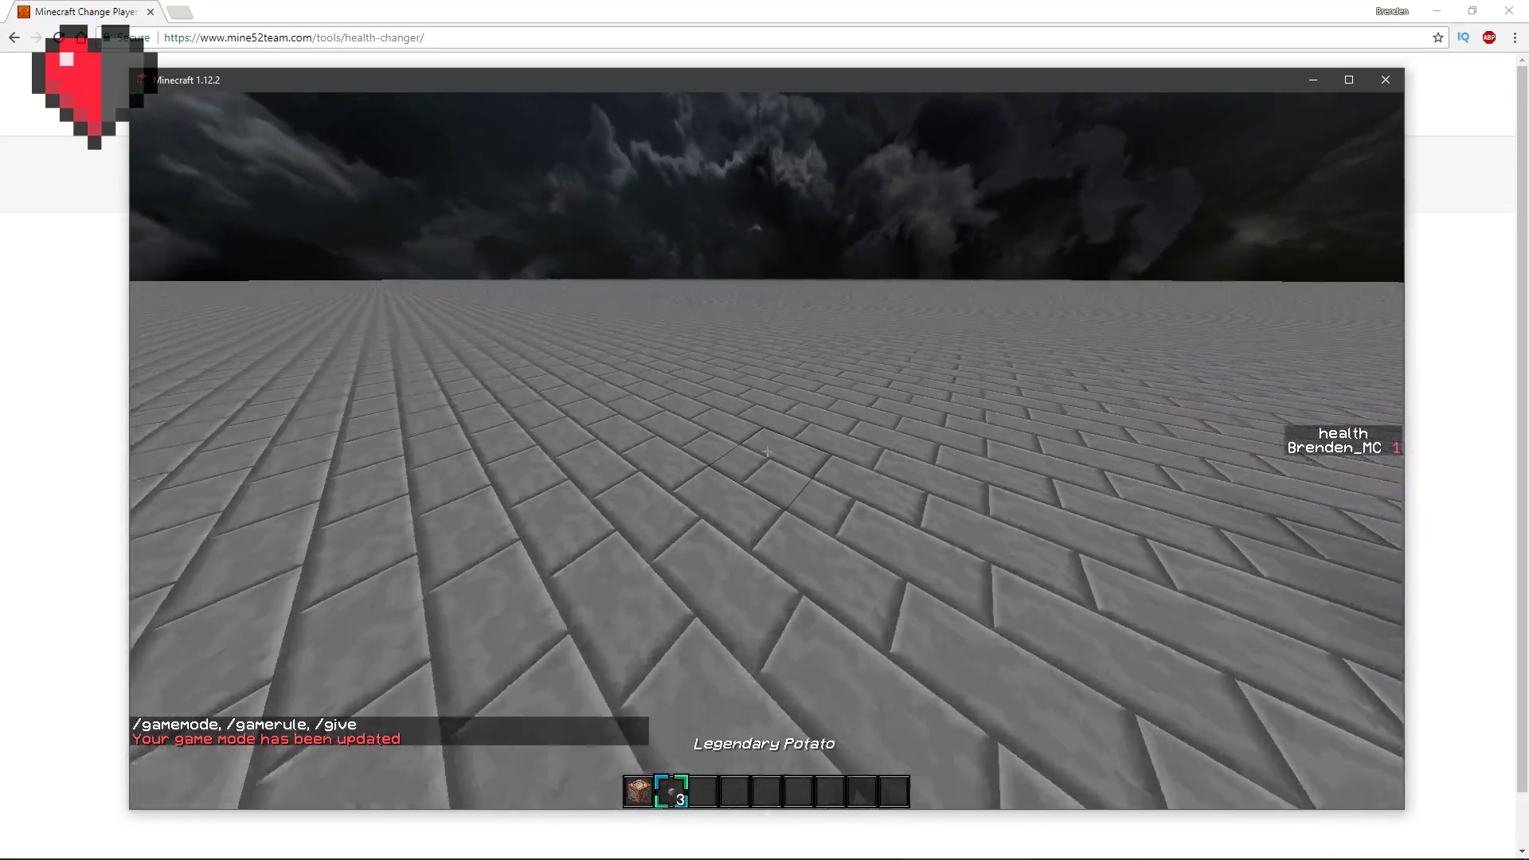
{"action": "key", "text": "w"}
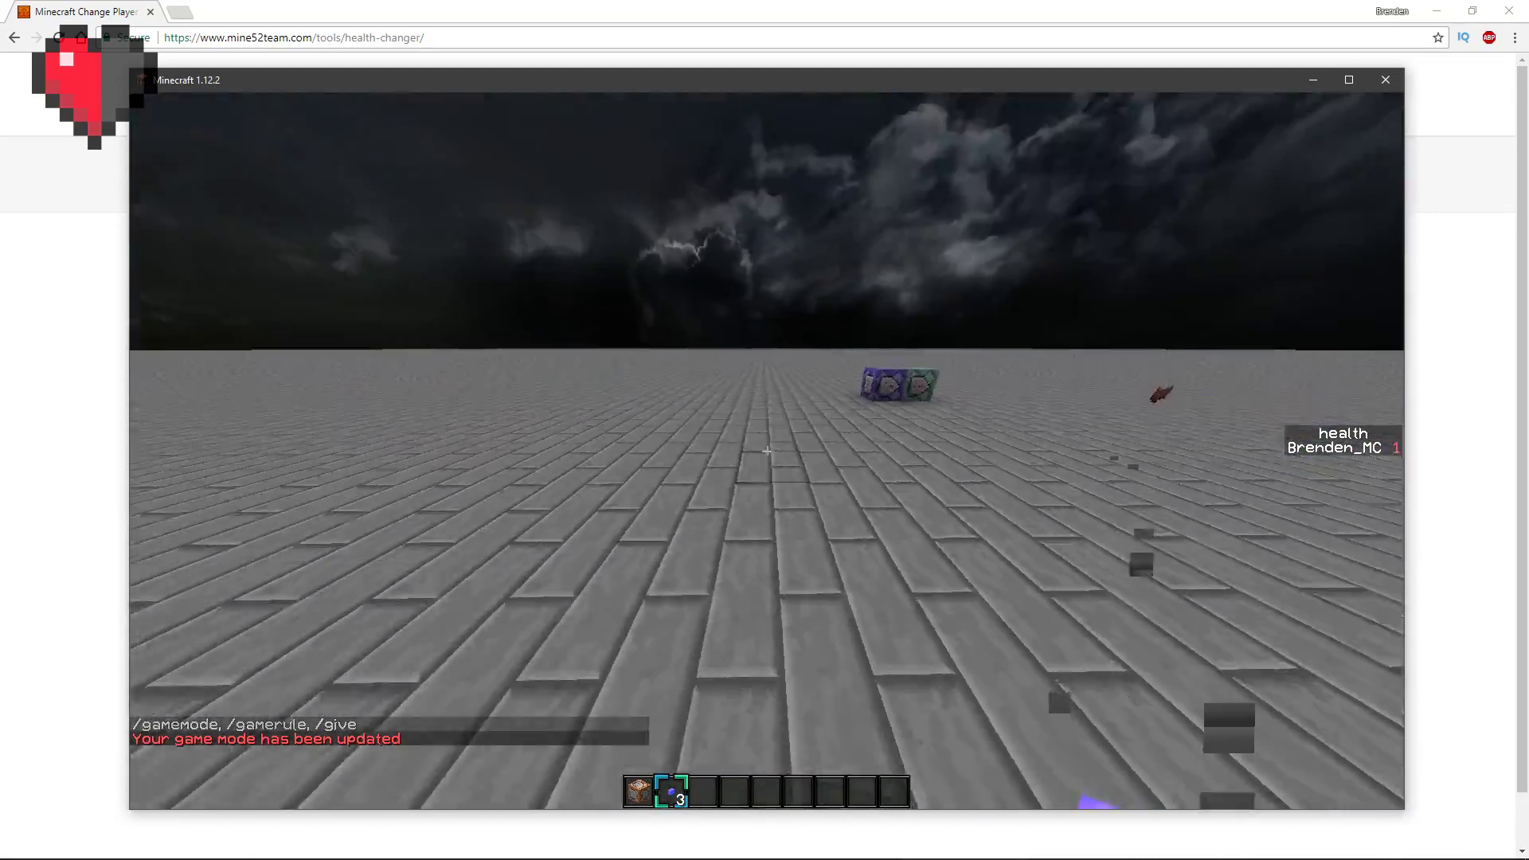
{"action": "key", "text": "space"}
{"action": "key", "text": "space"}
{"action": "scroll", "coordinate": [767, 452], "scroll_direction": "down", "scroll_amount": 1}
{"action": "scroll", "coordinate": [767, 451], "scroll_direction": "up", "scroll_amount": 1}
{"action": "key", "text": "w"}
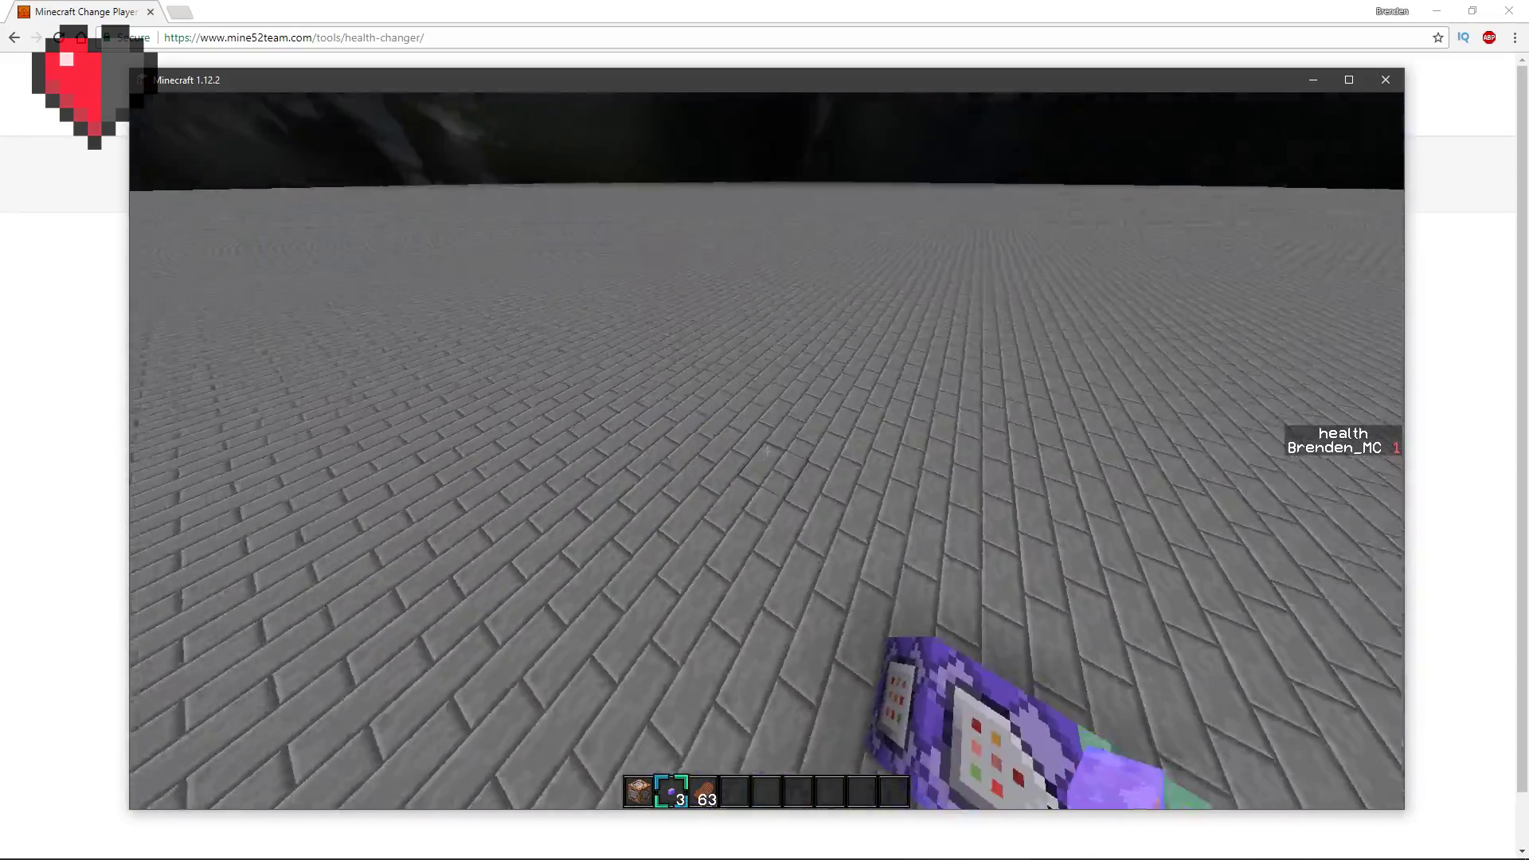
Step: Review the commands and settings of the repeating command block and the chain command block without changing them
{"action": "right_click", "coordinate": [767, 450]}
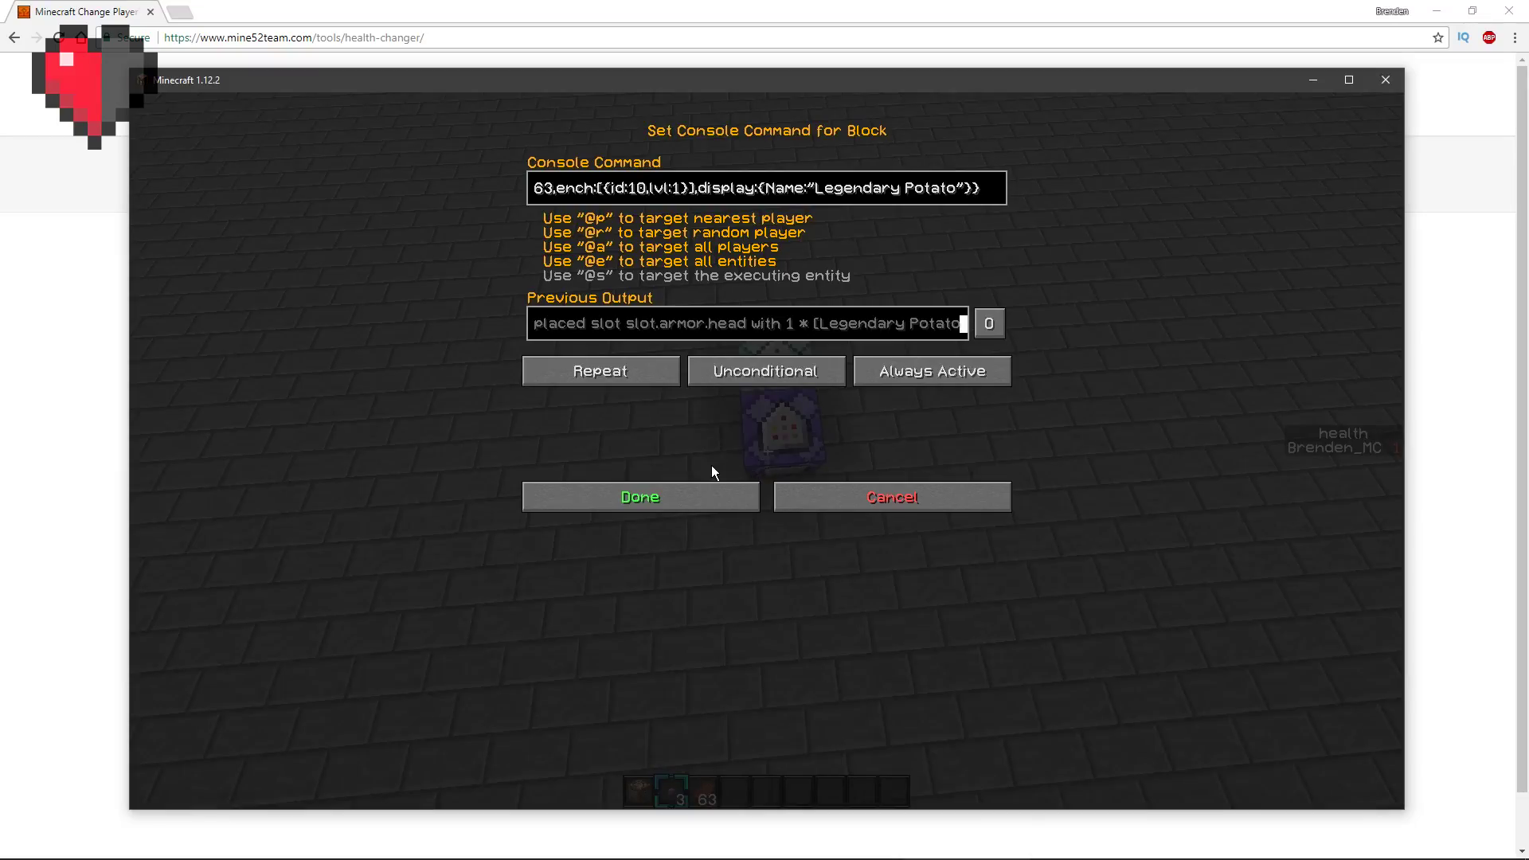
{"action": "key", "text": "Escape"}
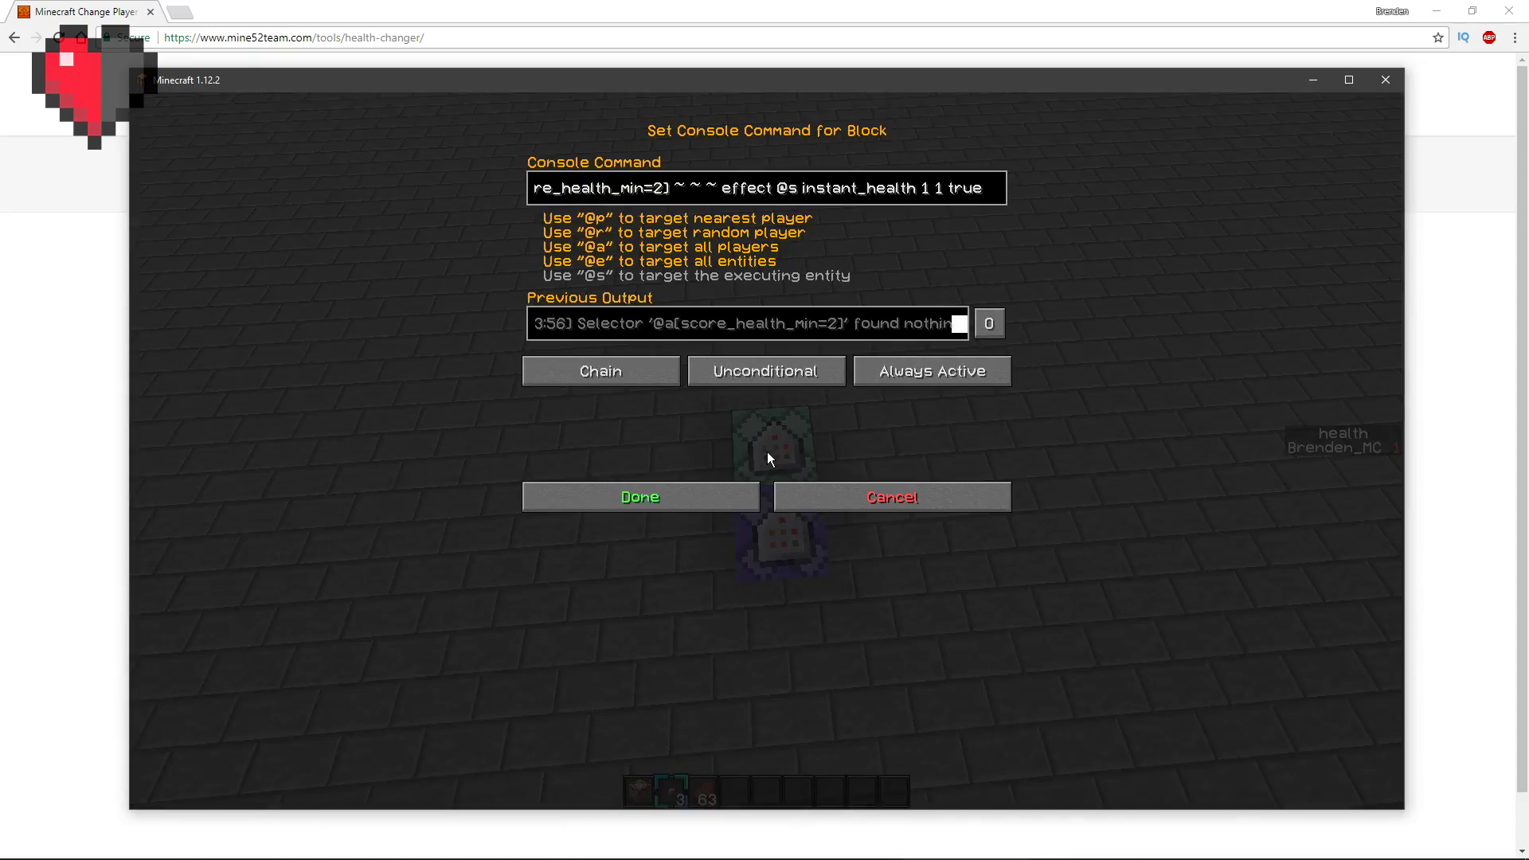
{"action": "key", "text": "Escape"}
{"action": "key", "text": "w"}
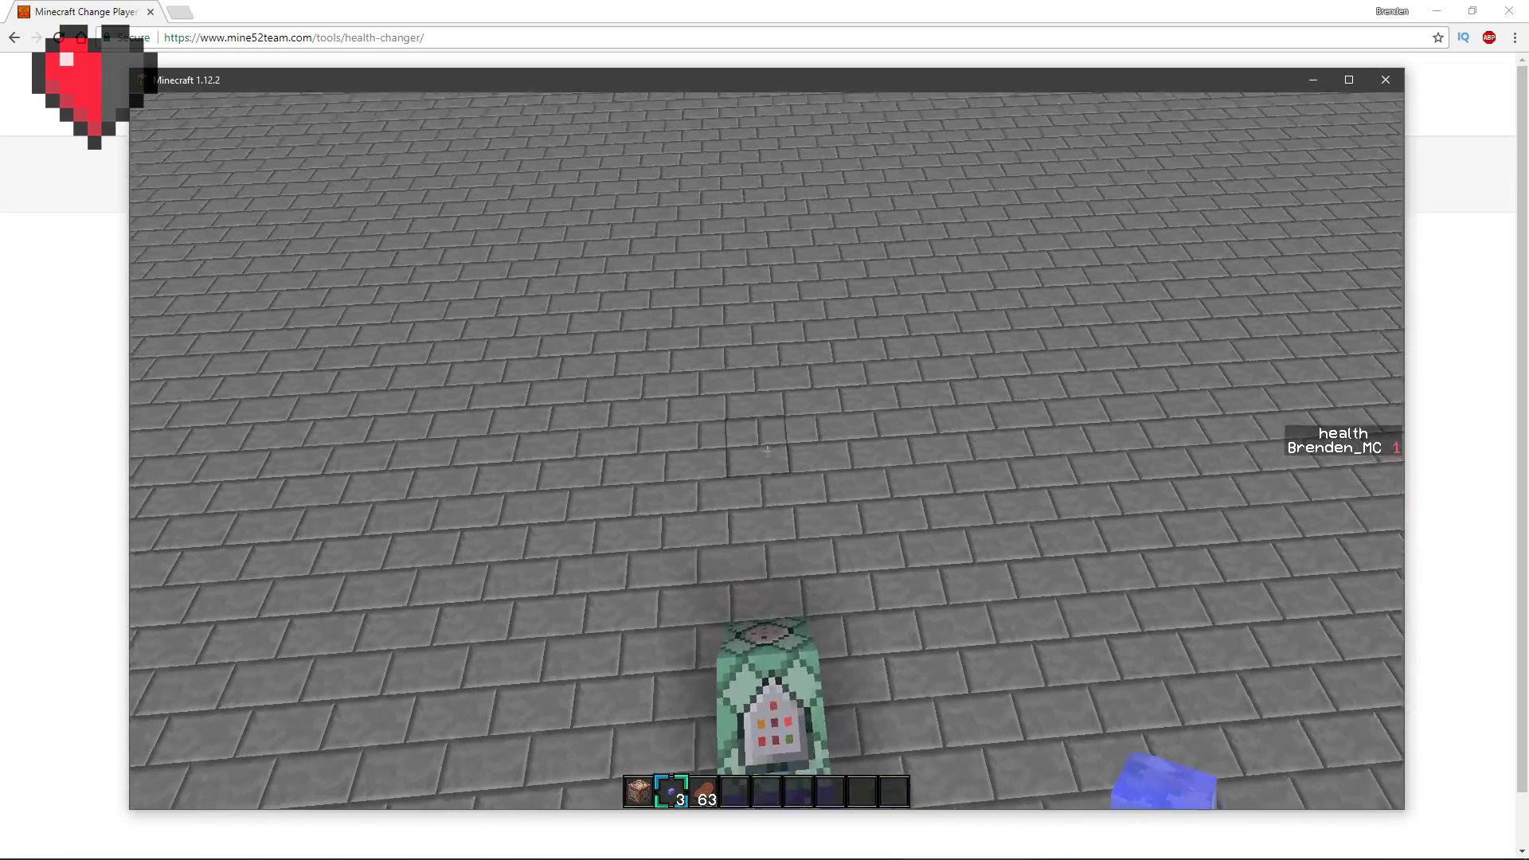
{"action": "key", "text": "w"}
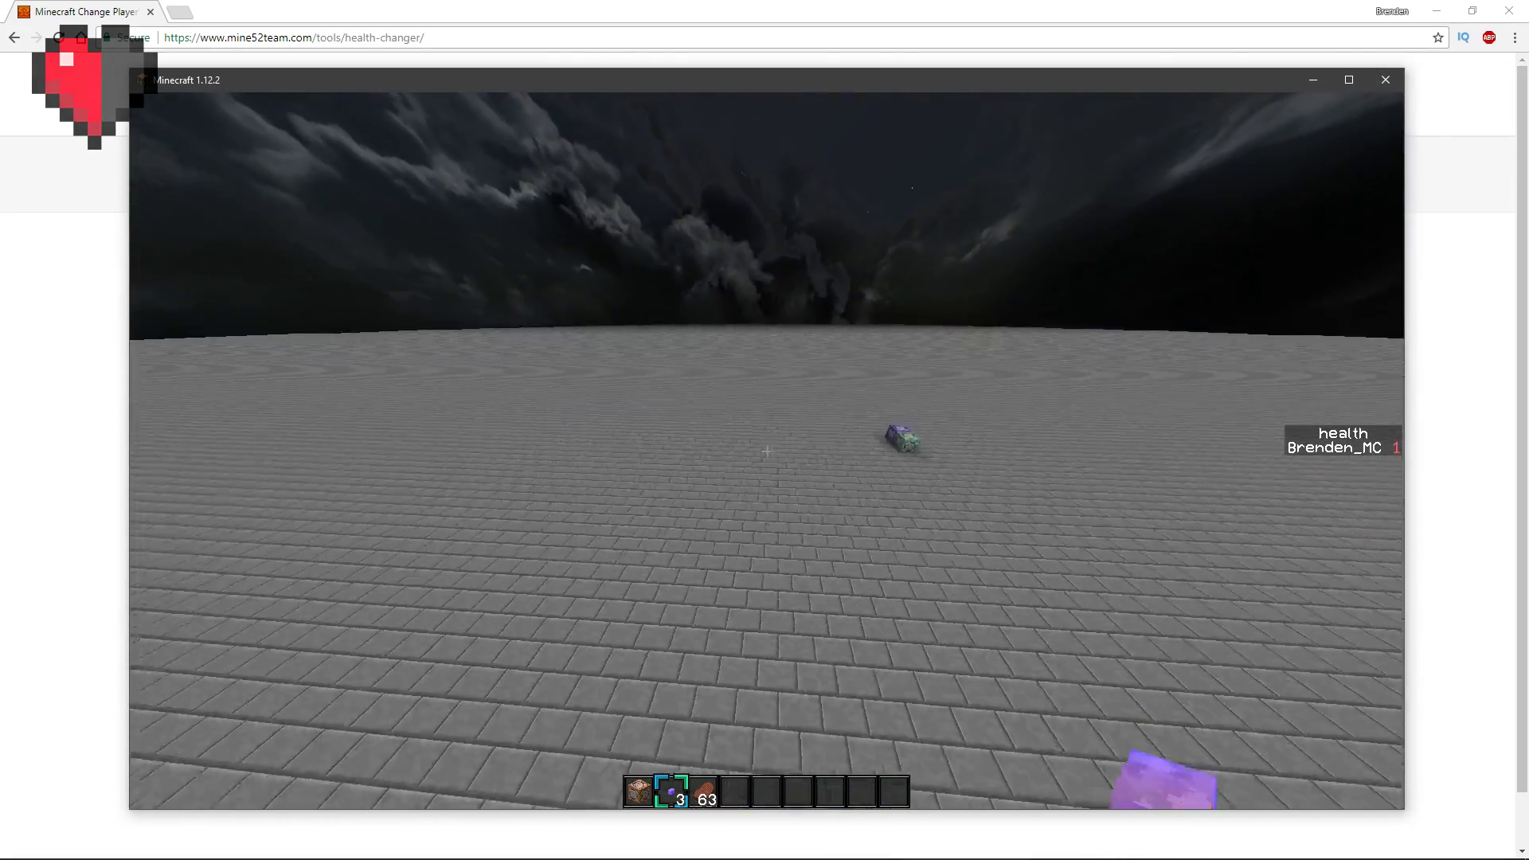
{"action": "key", "text": "w"}
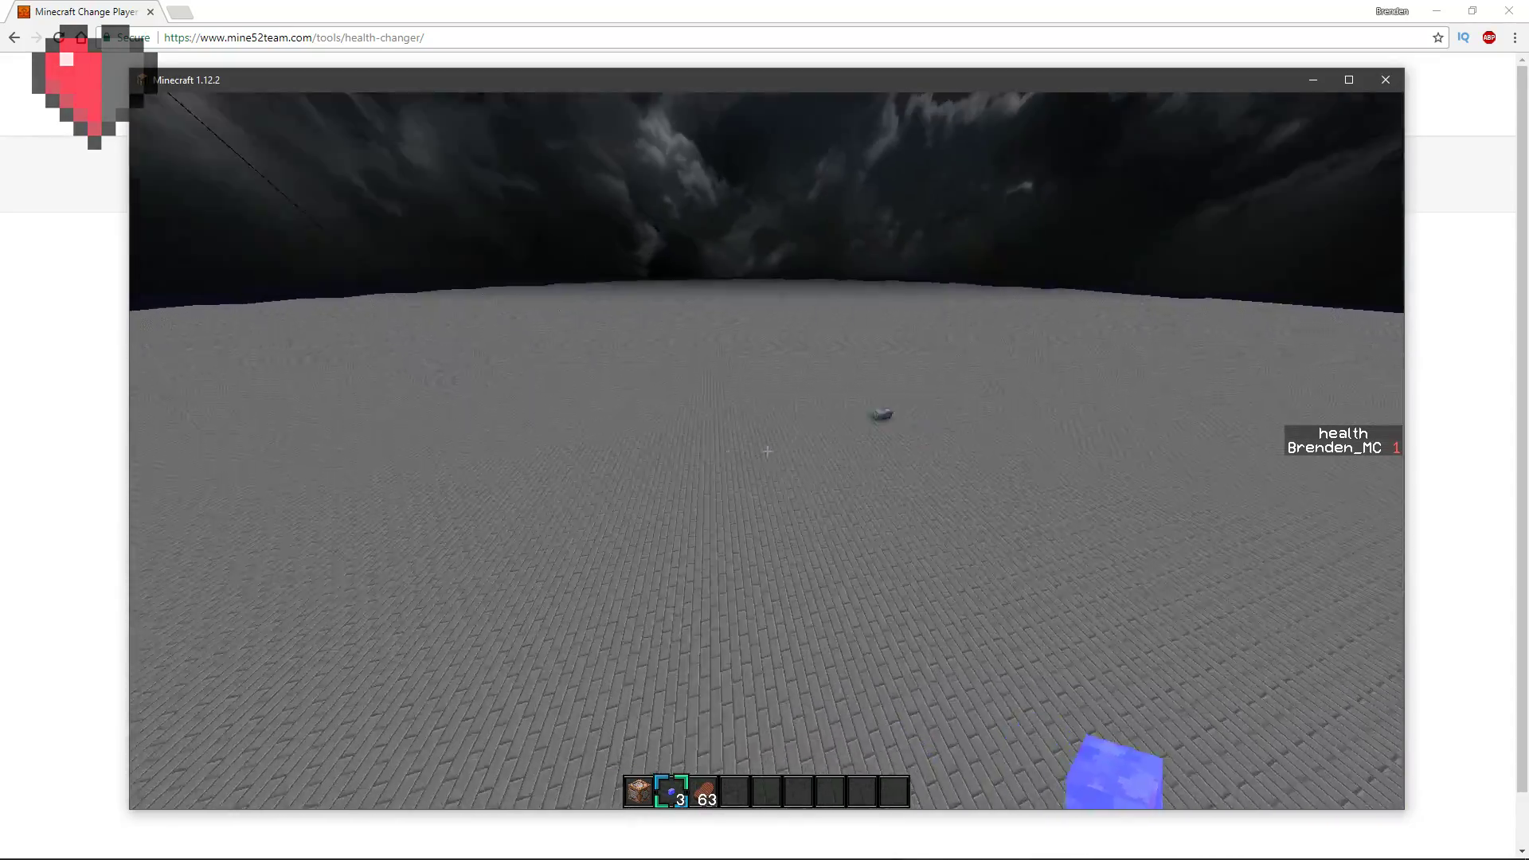
{"action": "key", "text": "w"}
{"action": "key", "text": "w"}
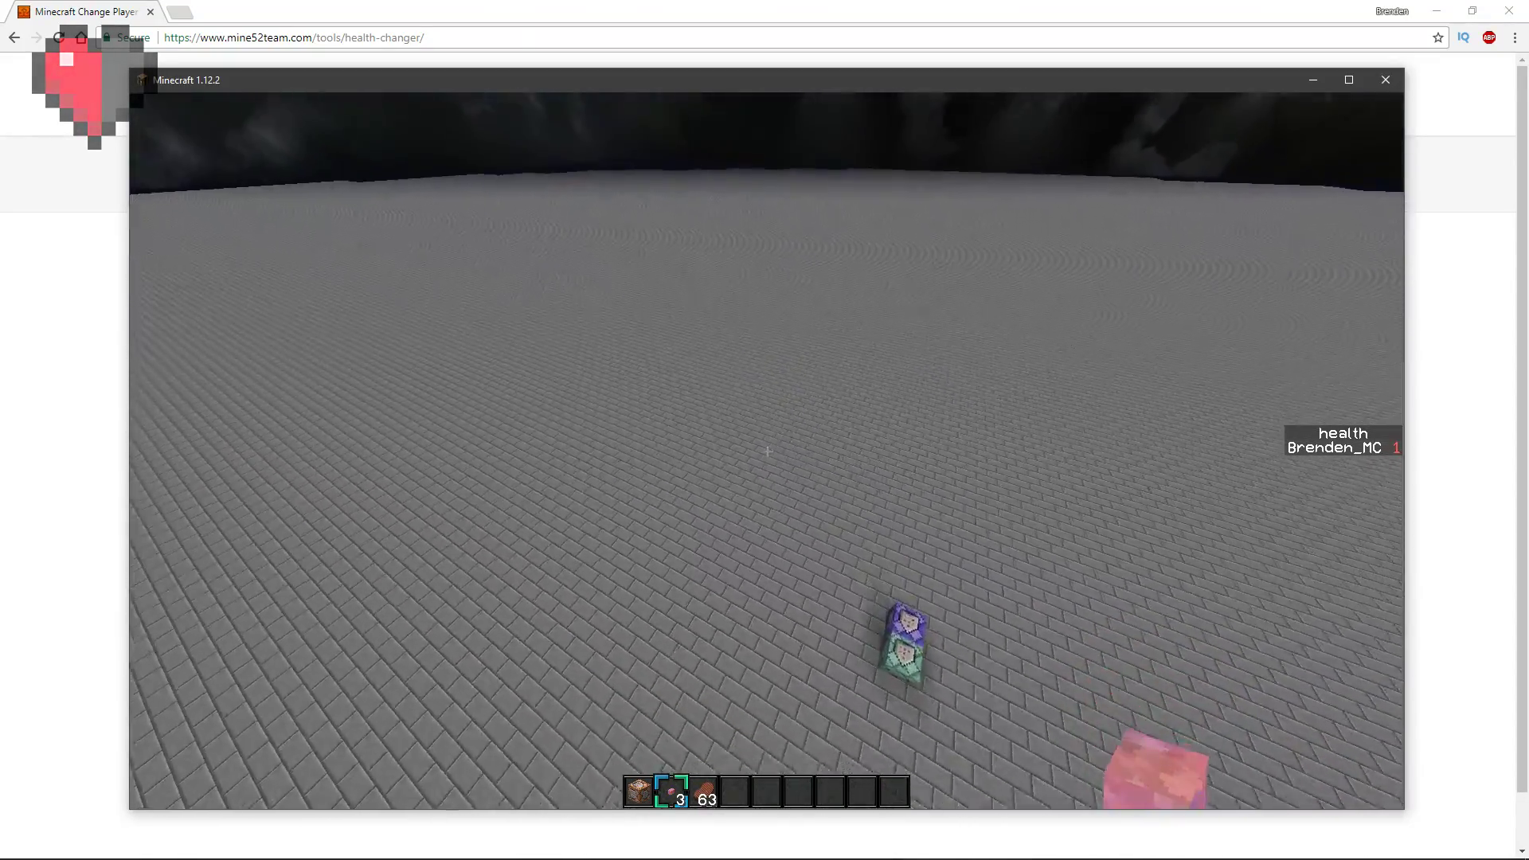
{"action": "key", "text": "w"}
{"action": "key", "text": "space"}
{"action": "key", "text": "space"}
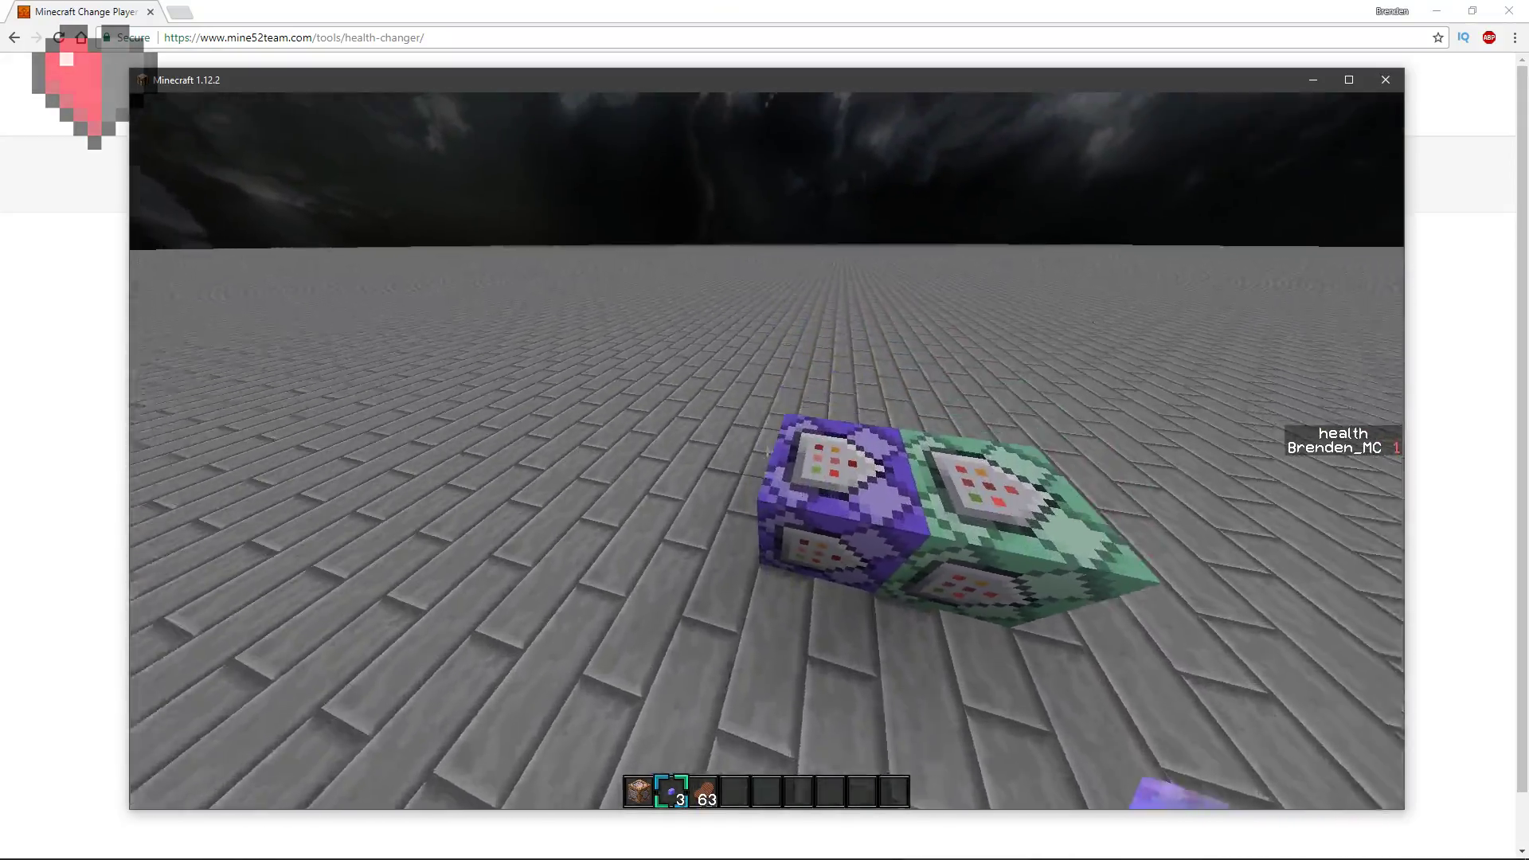
{"action": "key", "text": "w"}
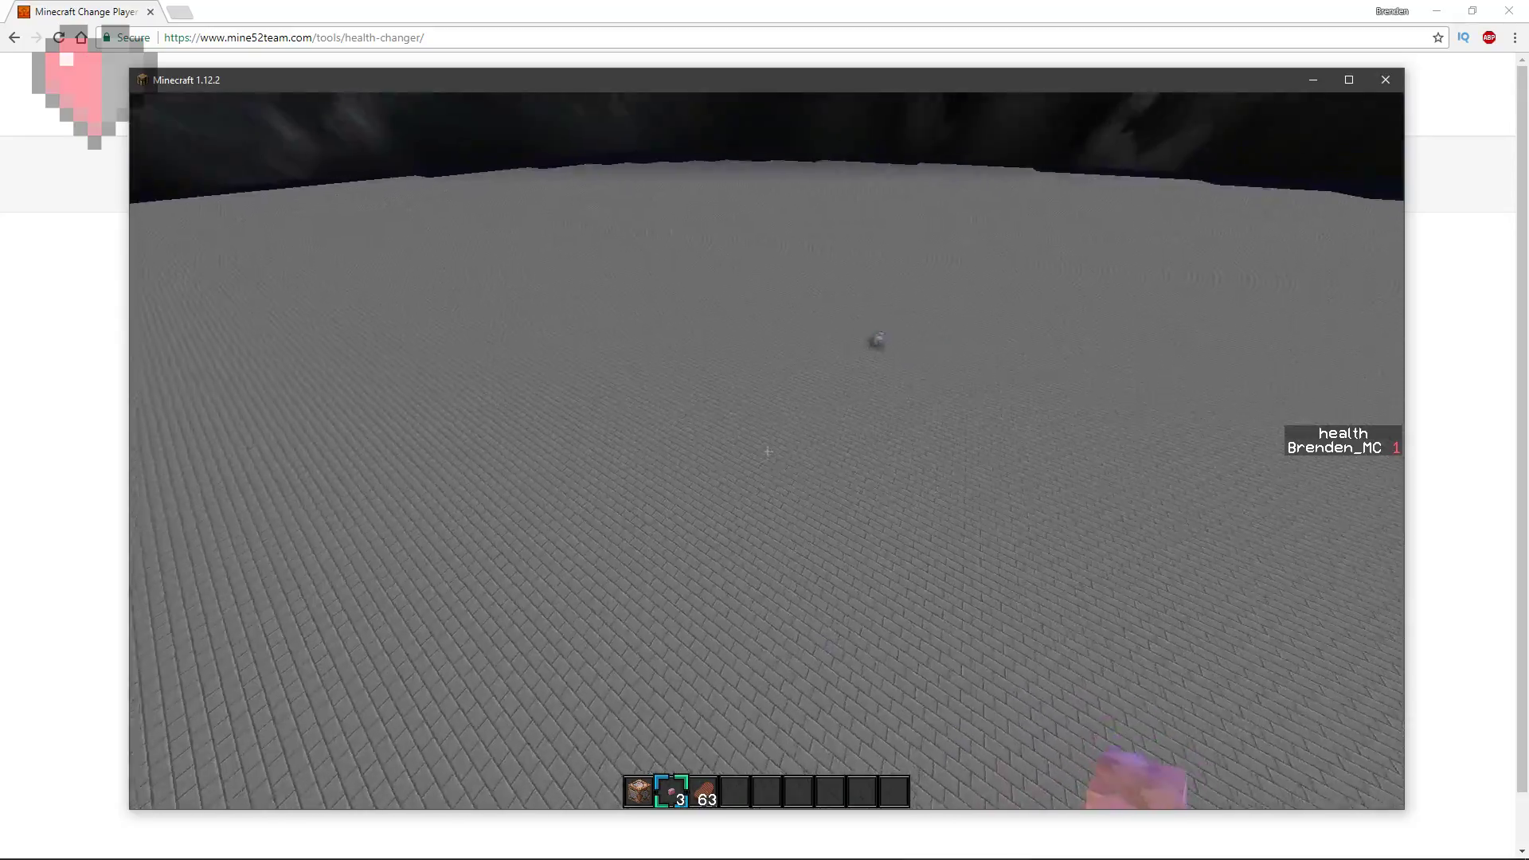
{"action": "key", "text": "w"}
{"action": "key", "text": "w"}
{"action": "key", "text": "shift"}
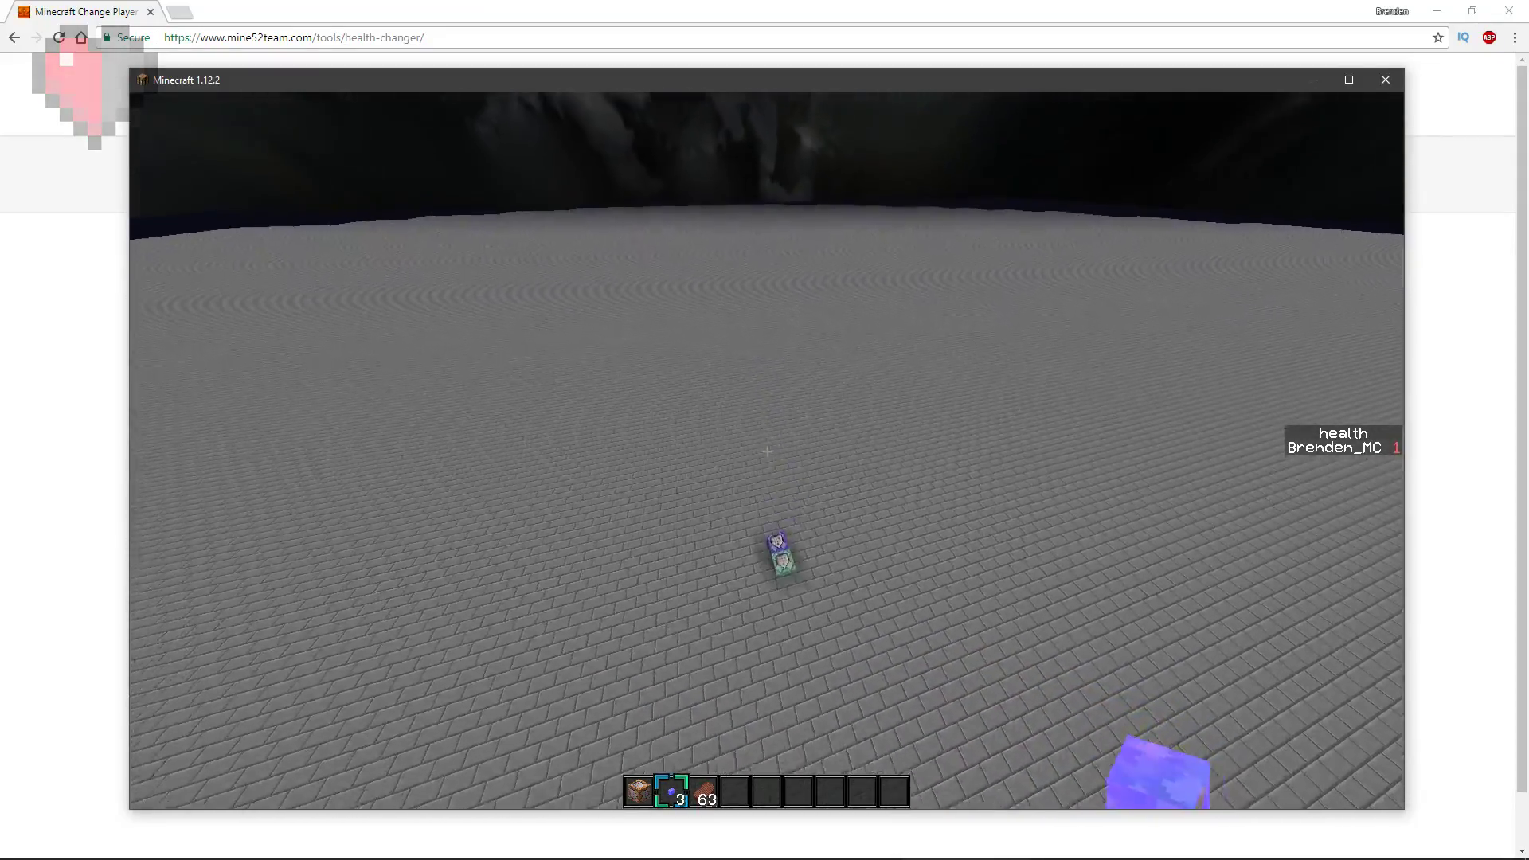
{"action": "key", "text": "space"}
{"action": "key", "text": "space"}
{"action": "key", "text": "w"}
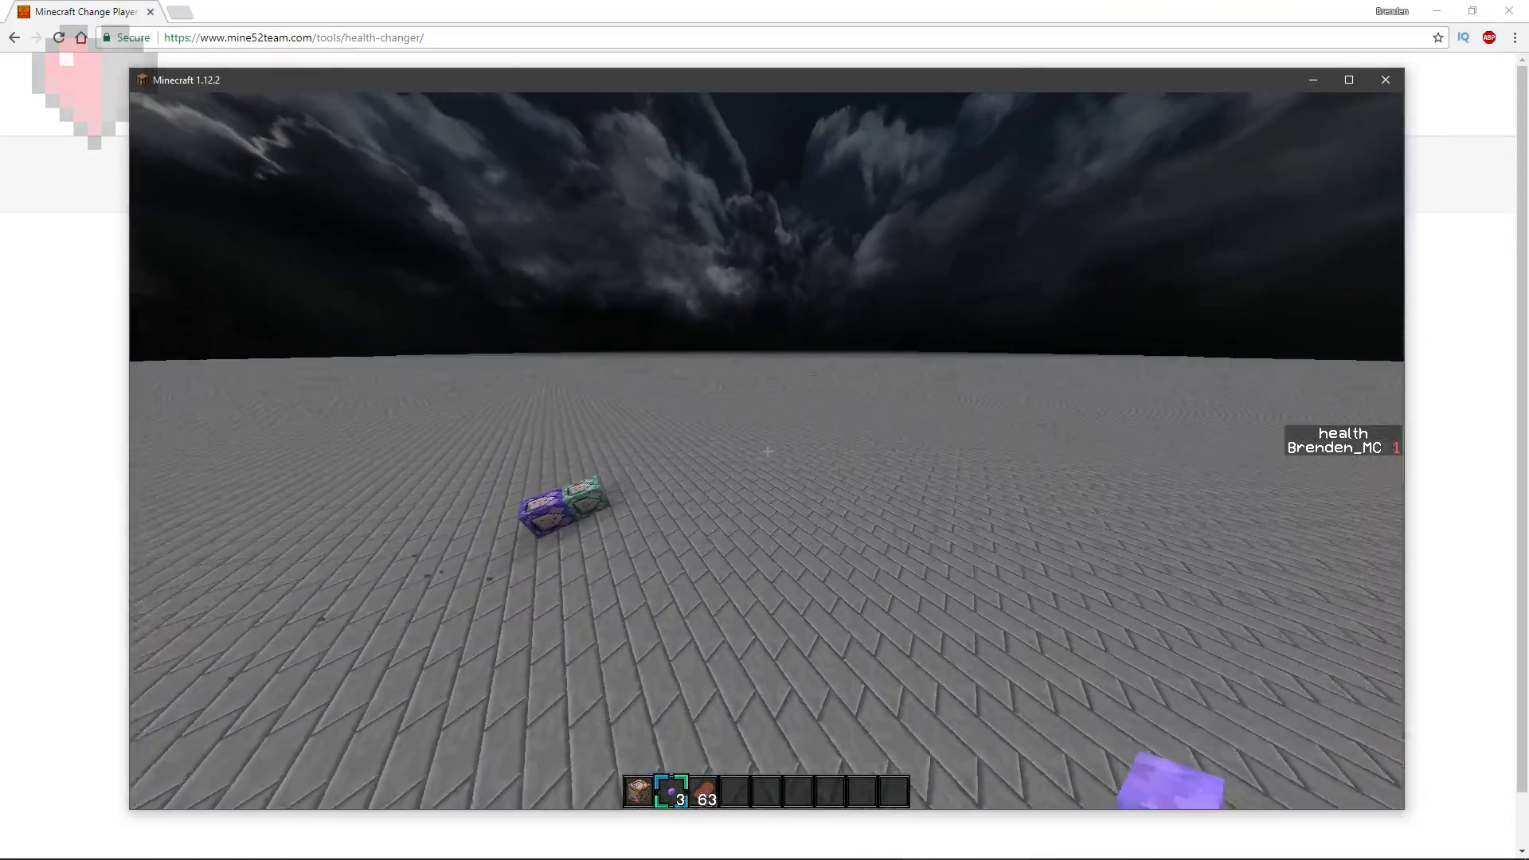
{"action": "key", "text": "w"}
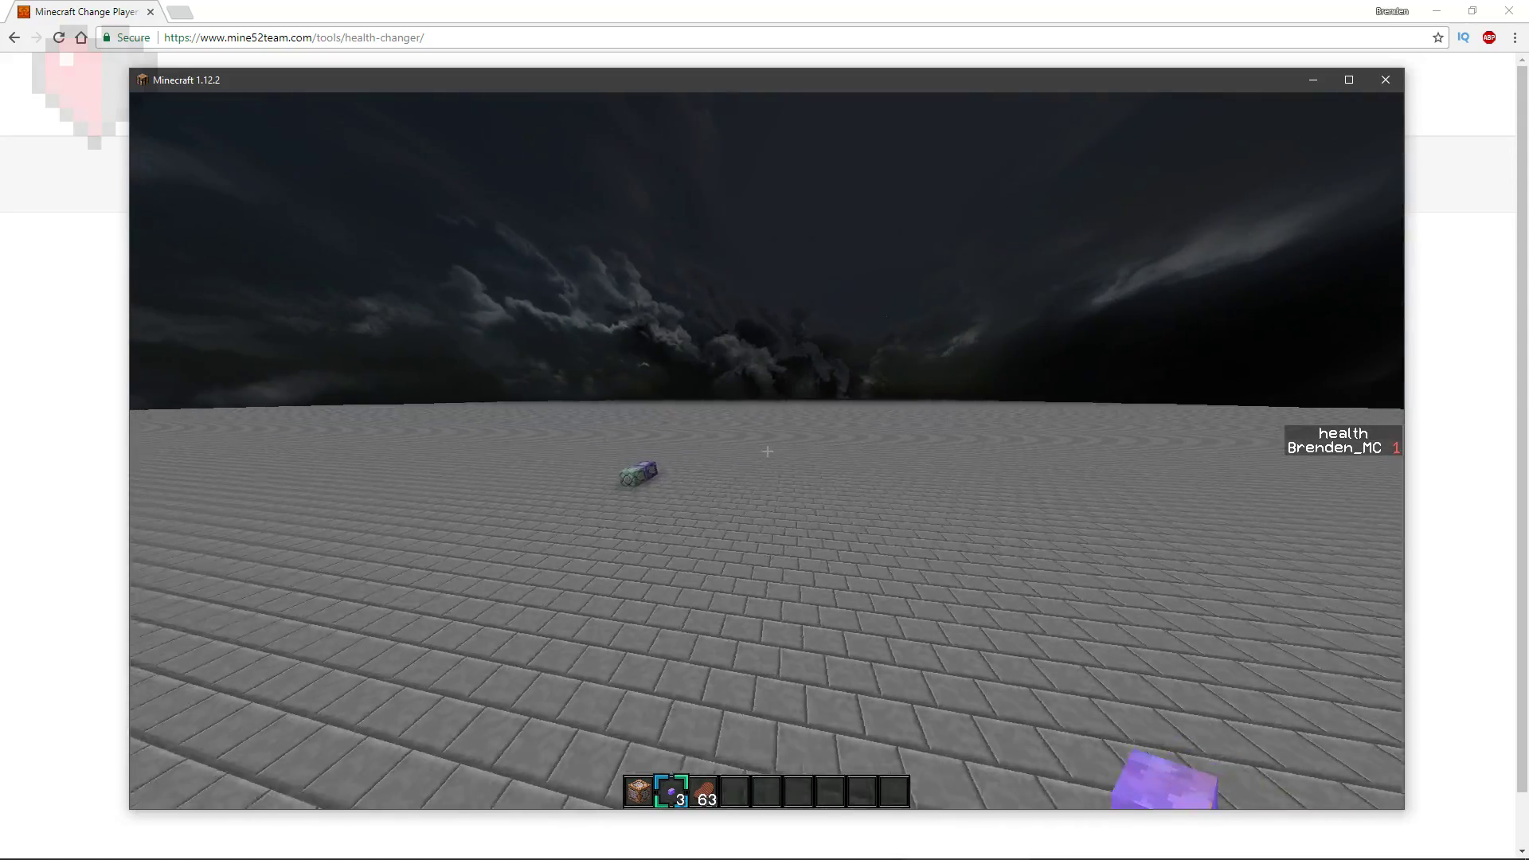
{"action": "key", "text": "w"}
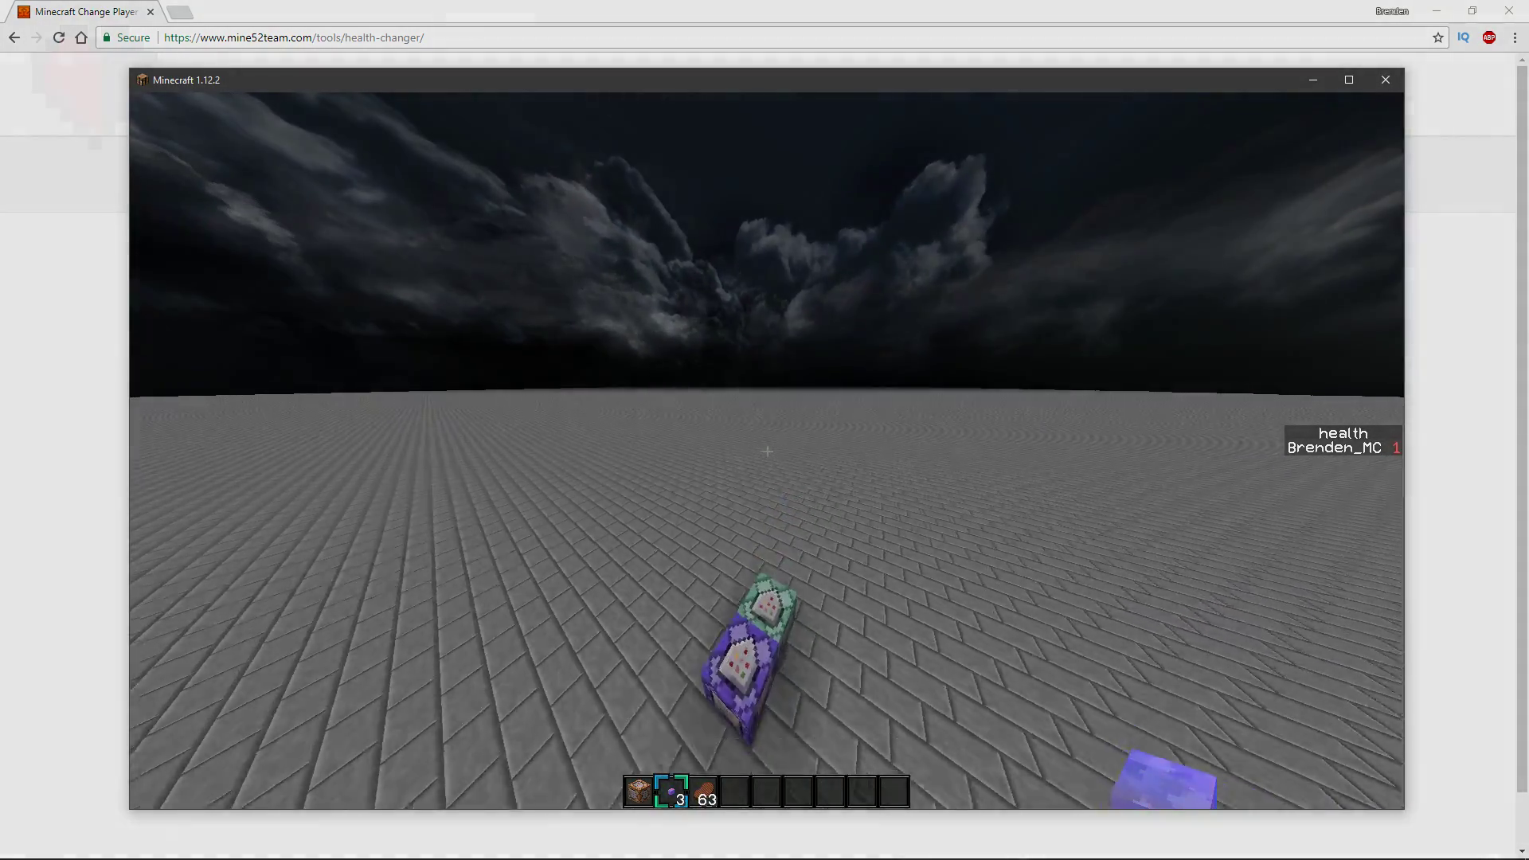
{"action": "key", "text": "w"}
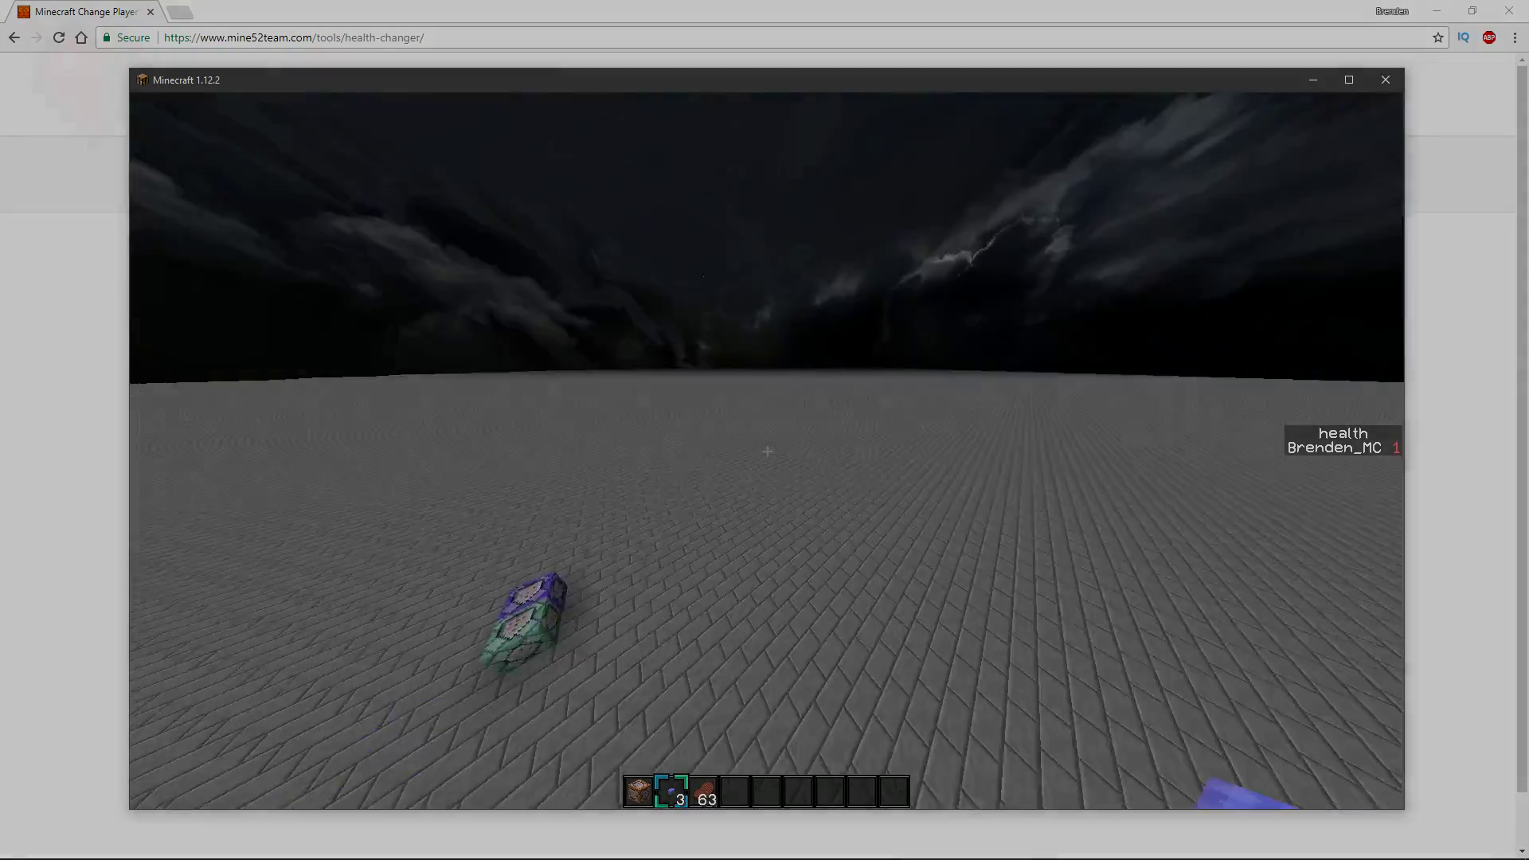